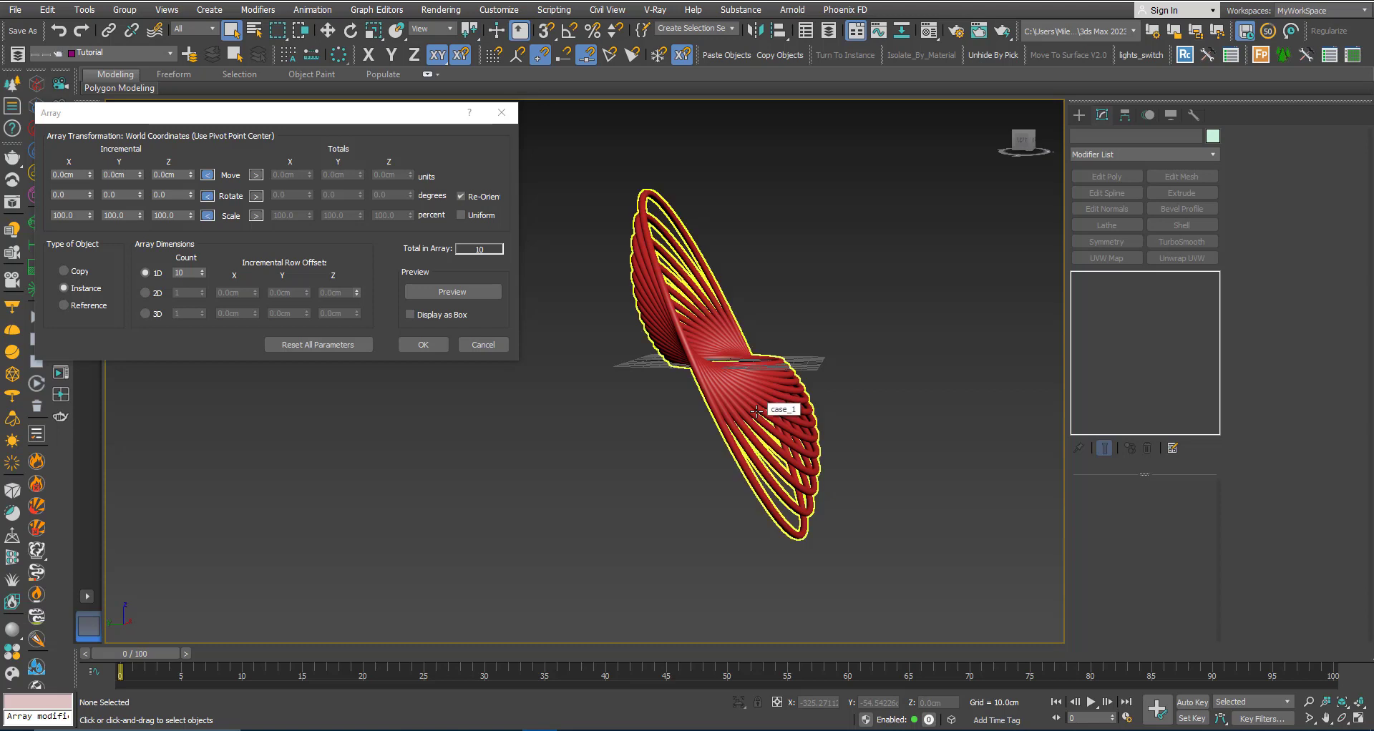
alt+middle_drag(757, 411, 741, 447)
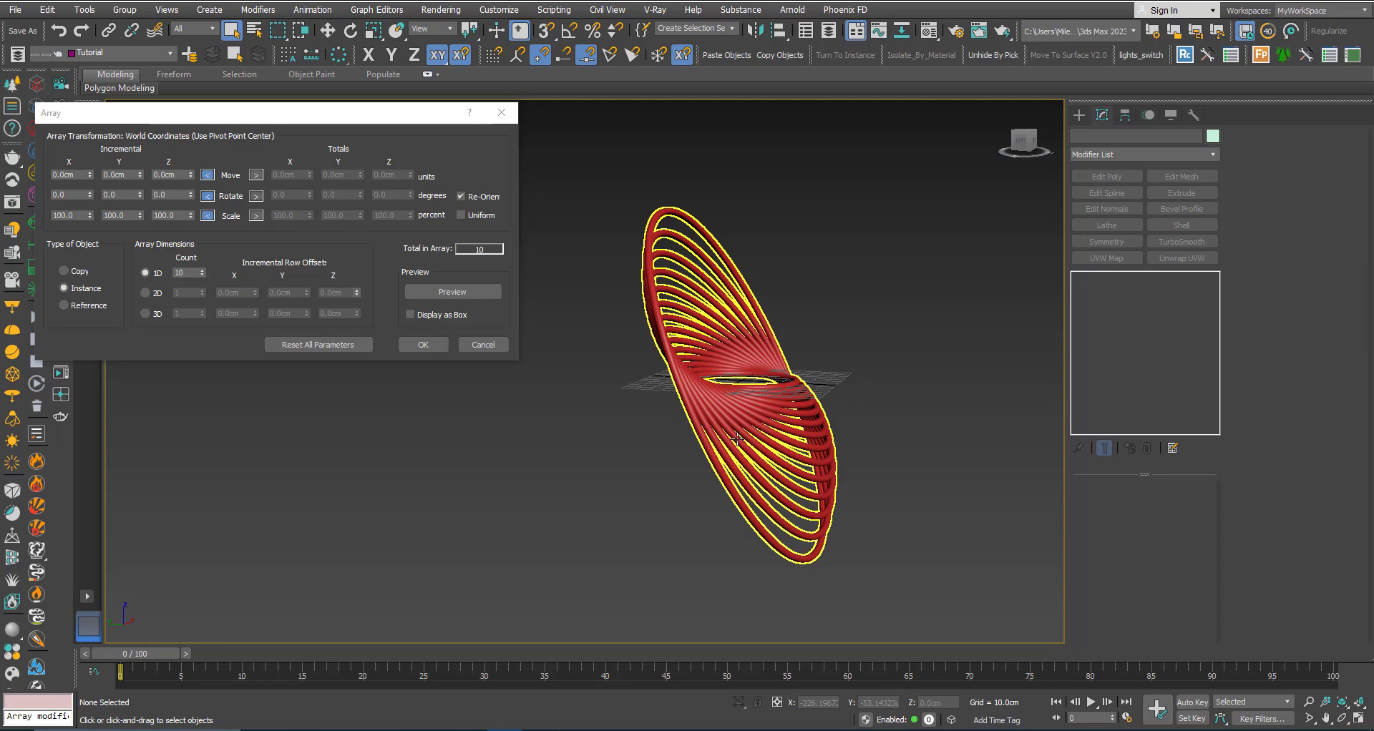
alt+middle_drag(728, 425, 730, 435)
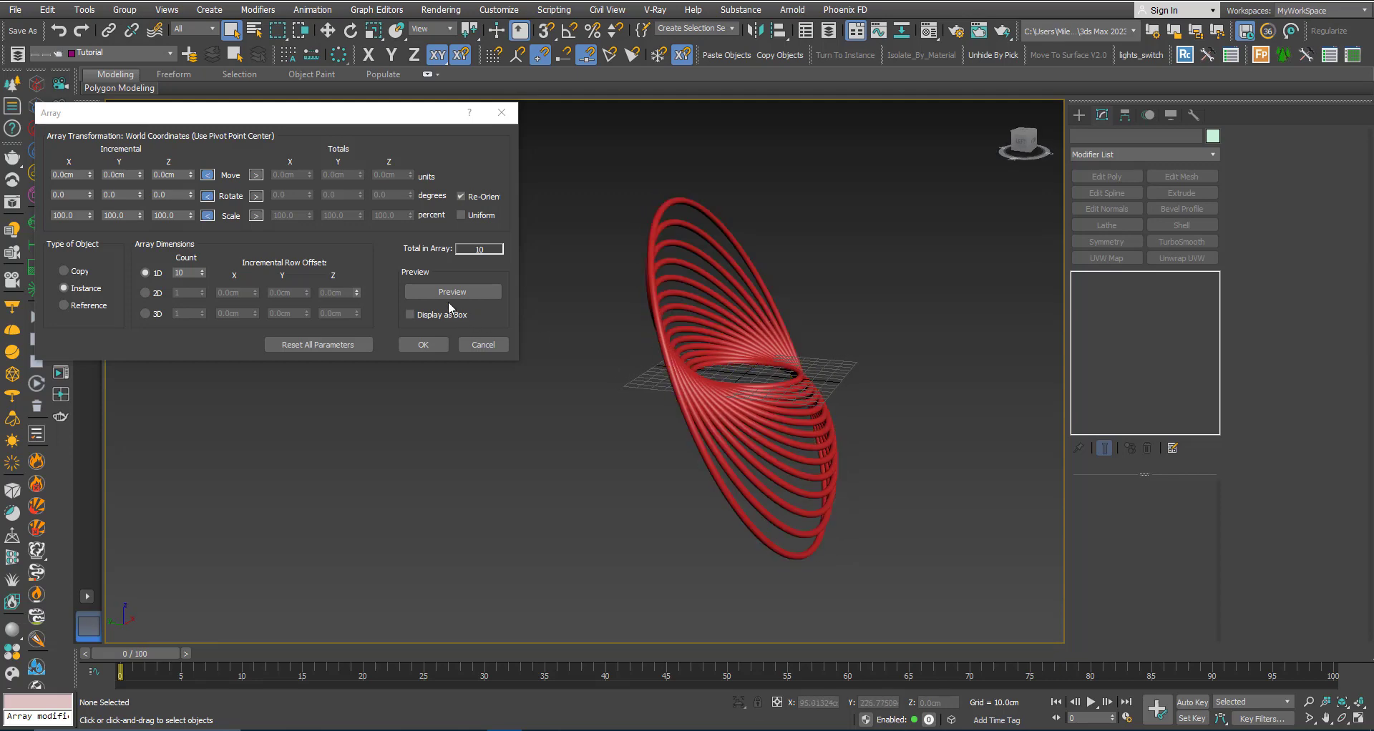
drag(249, 123, 295, 155)
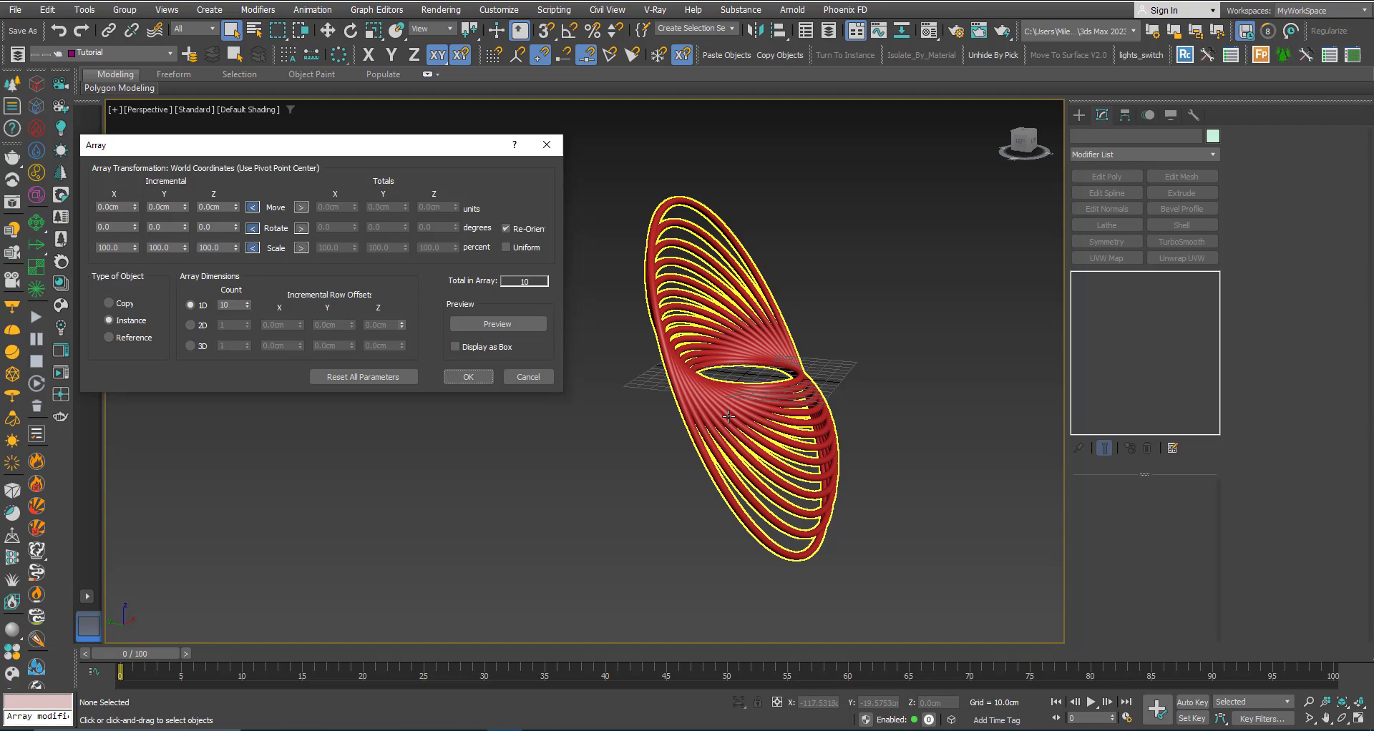
mouse_move(718, 411)
alt+middle_down()
mouse_move(655, 409)
mouse_move(787, 394)
mouse_move(680, 423)
mouse_move(641, 409)
mouse_move(718, 393)
mouse_move(727, 432)
mouse_move(714, 450)
mouse_move(715, 432)
alt+middle_up()
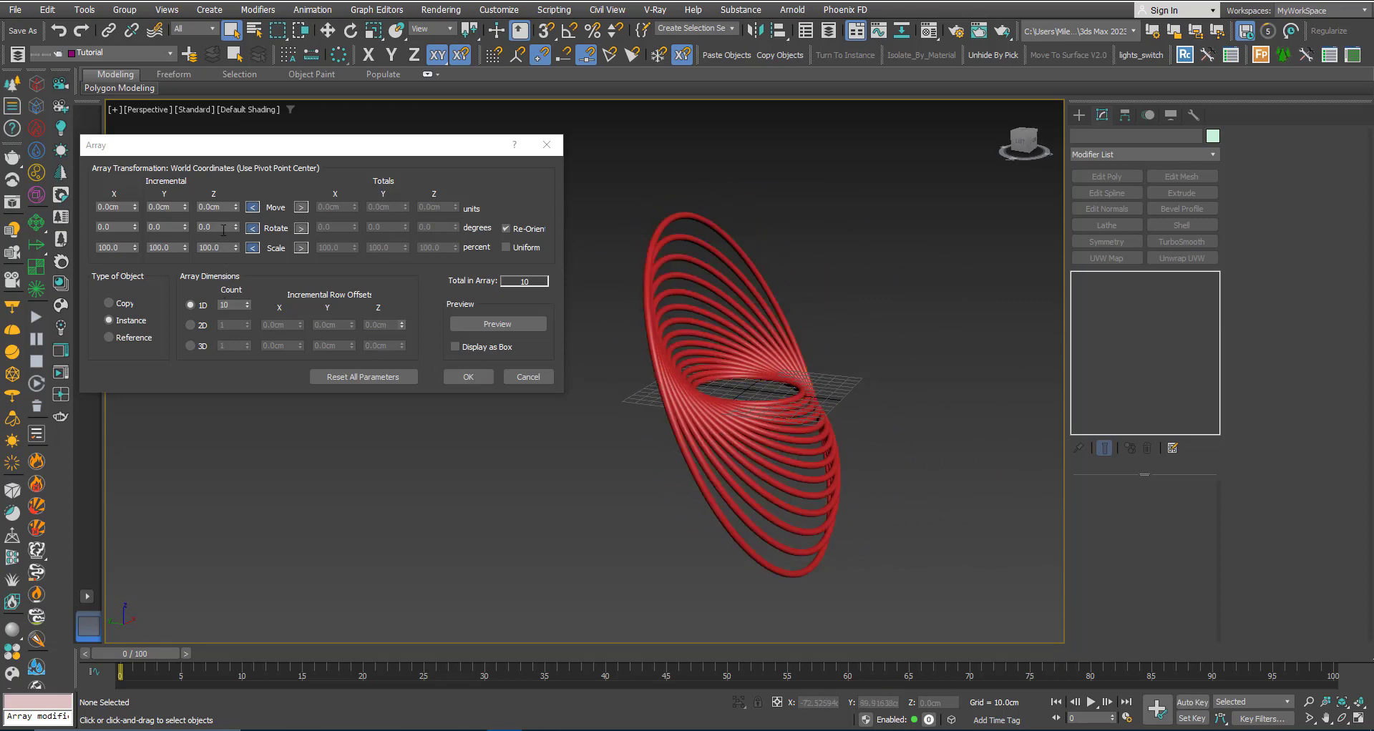
- Close the Array dialog without applying it and hide the Case_1 layer containing the red ring model
click(517, 379)
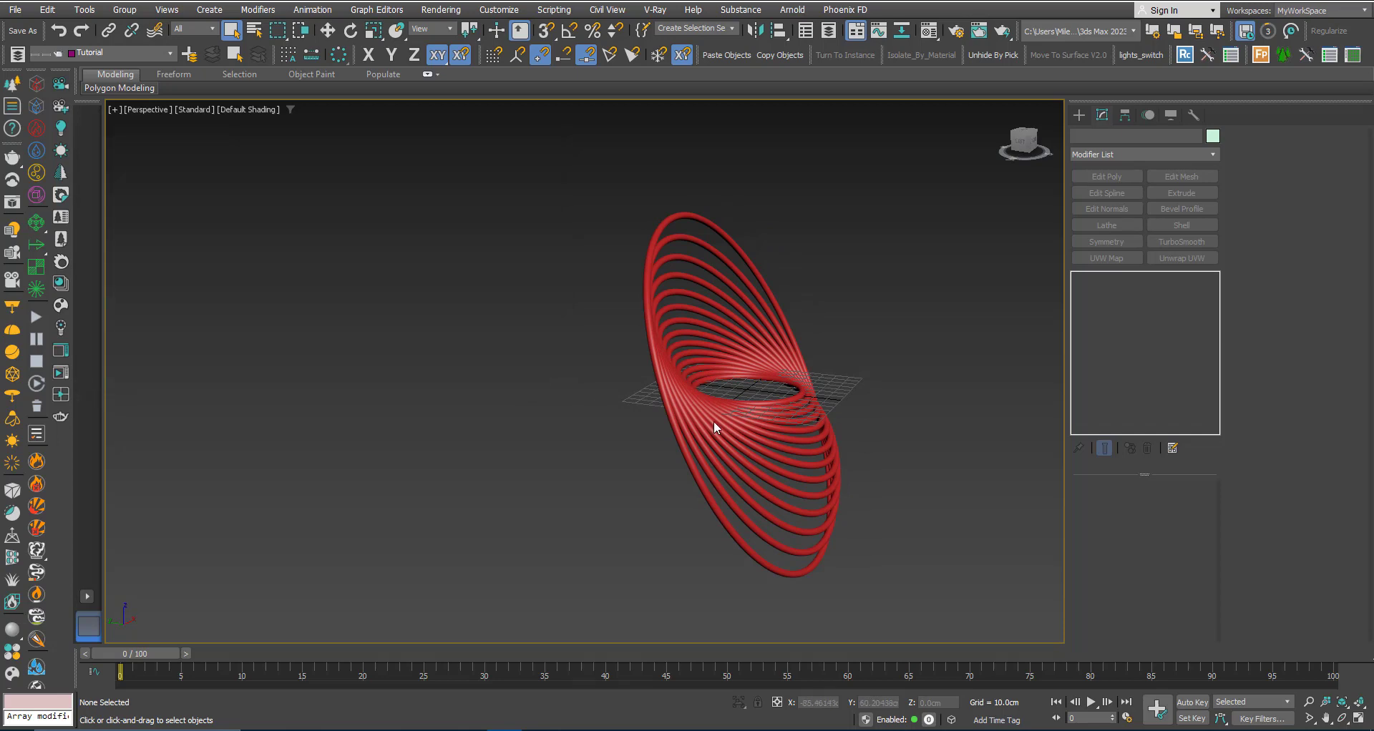
middle_drag(748, 422, 653, 407)
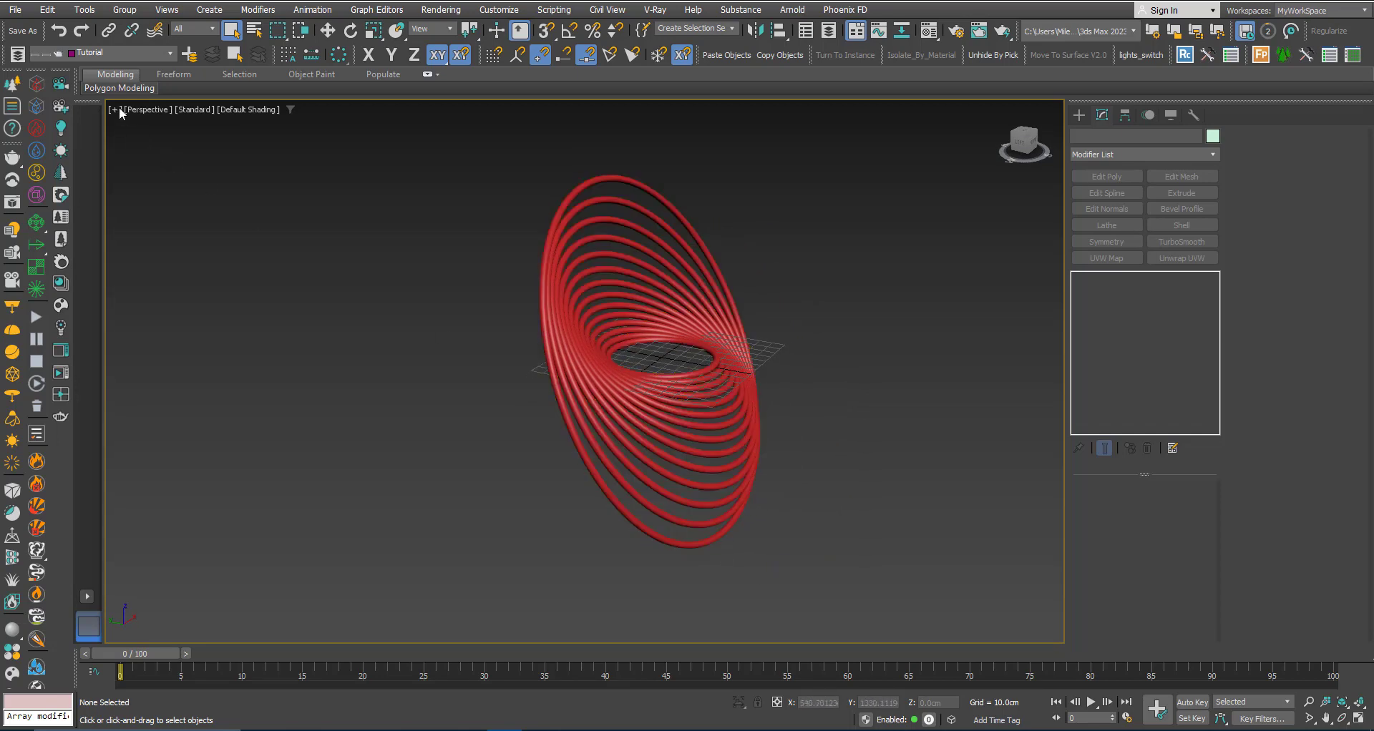
click(101, 53)
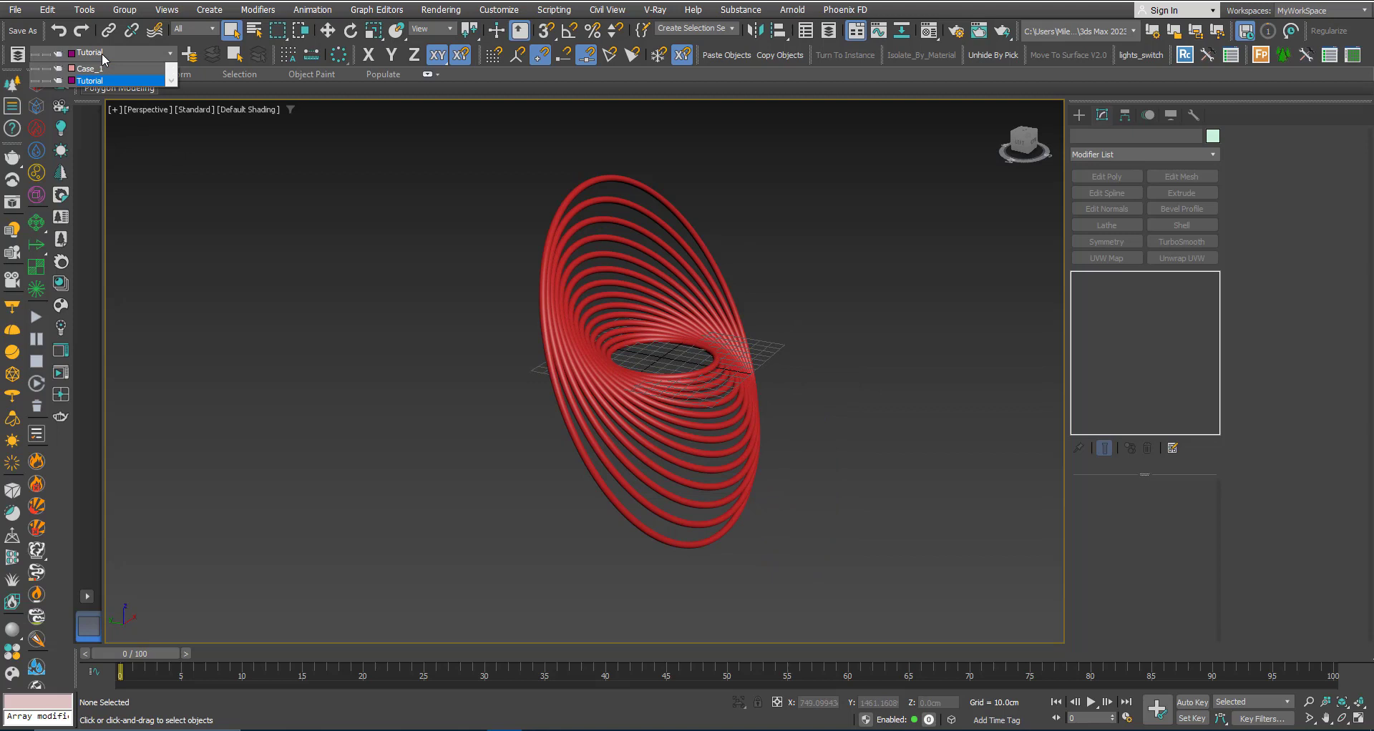
click(36, 82)
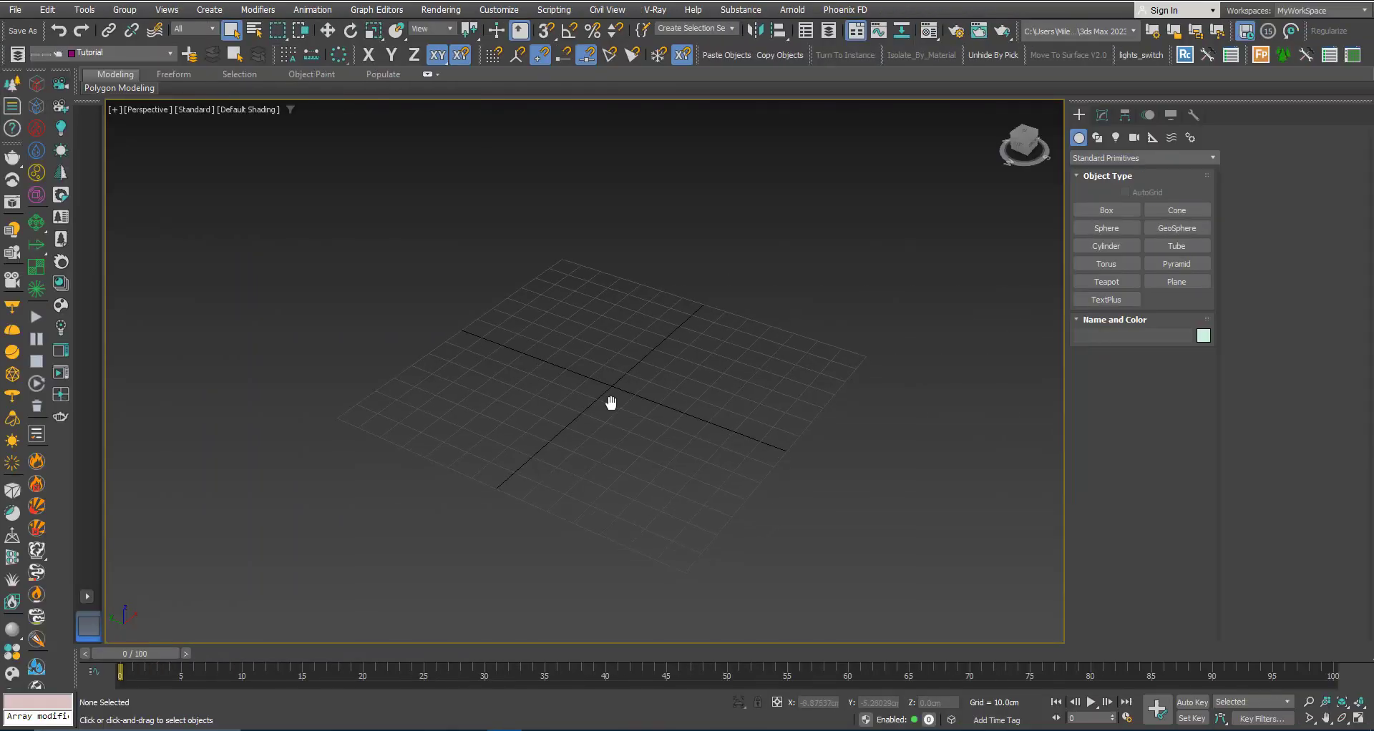
- Draw a circle spline centred on the grid origin and set its radius to 20 cm
middle_drag(610, 402, 608, 414)
click(1098, 140)
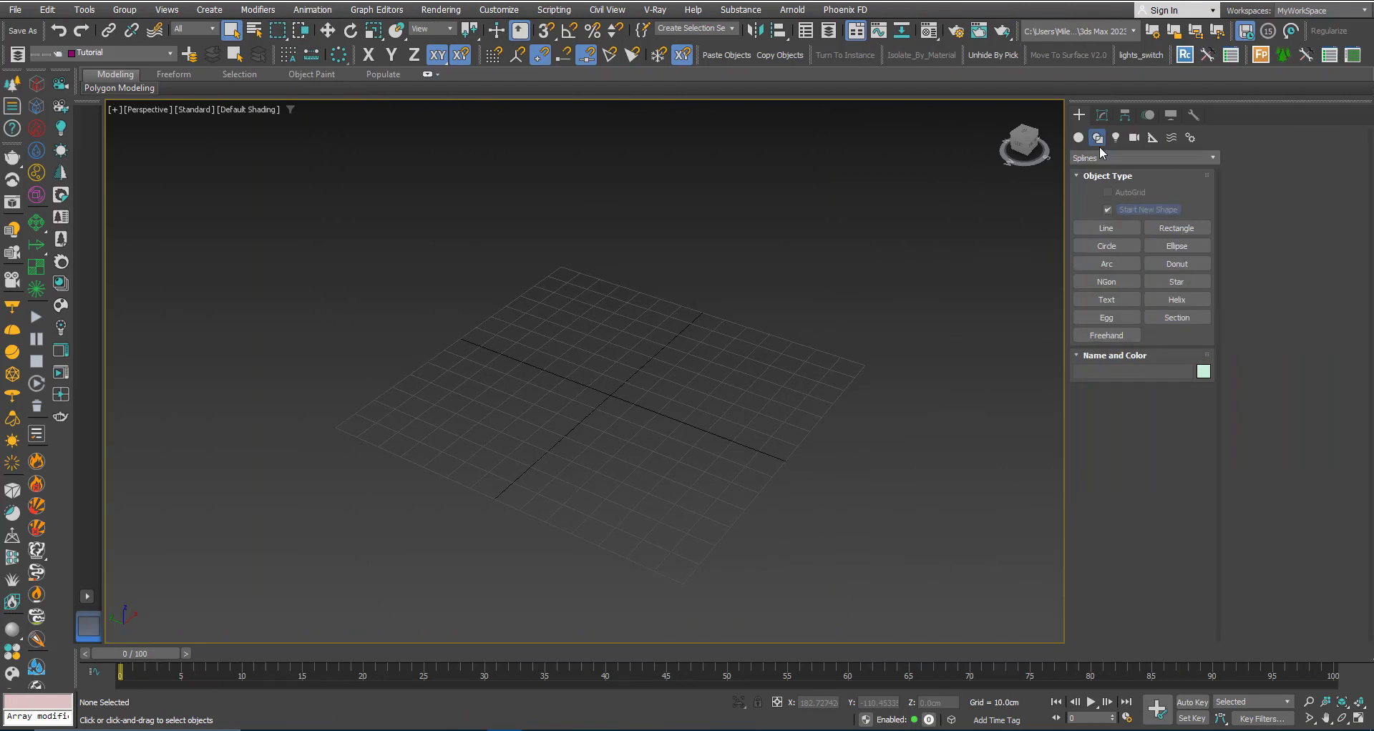
click(1106, 246)
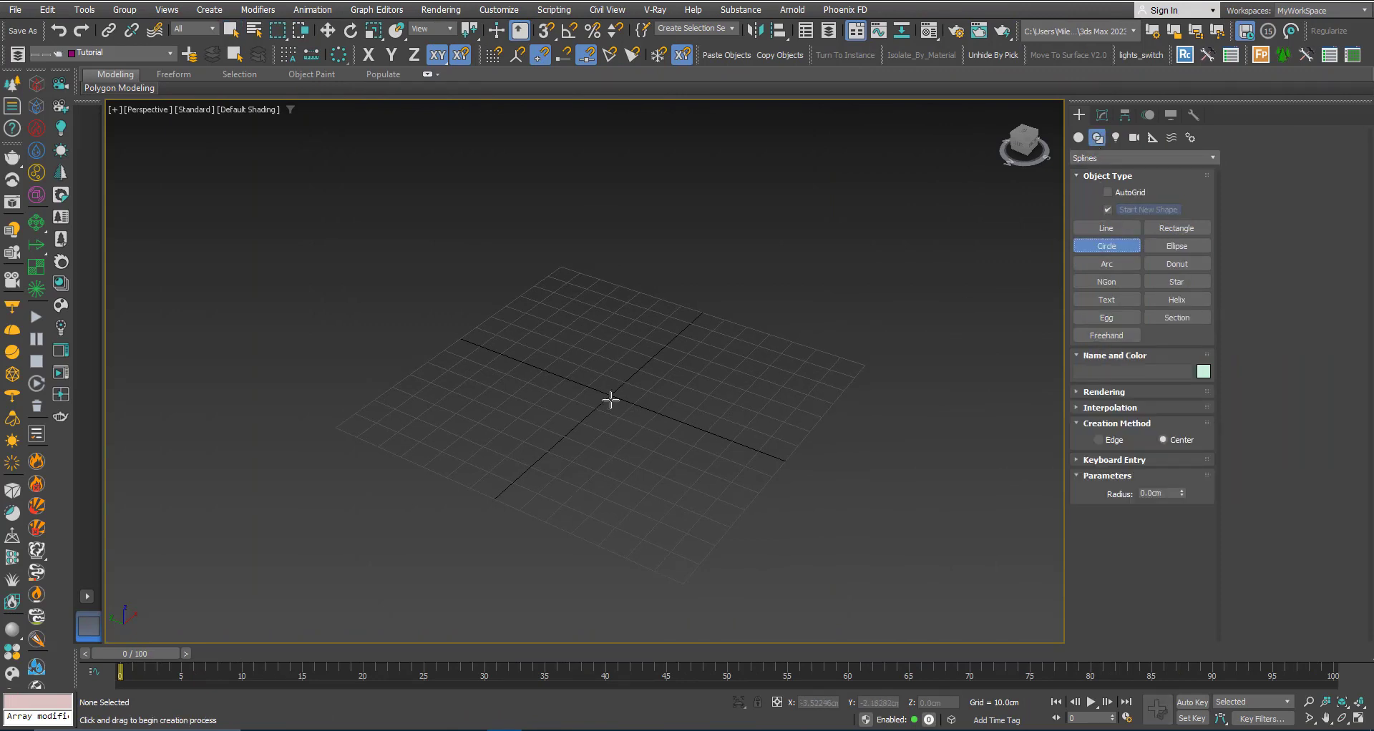
drag(610, 402, 614, 466)
right_click(614, 465)
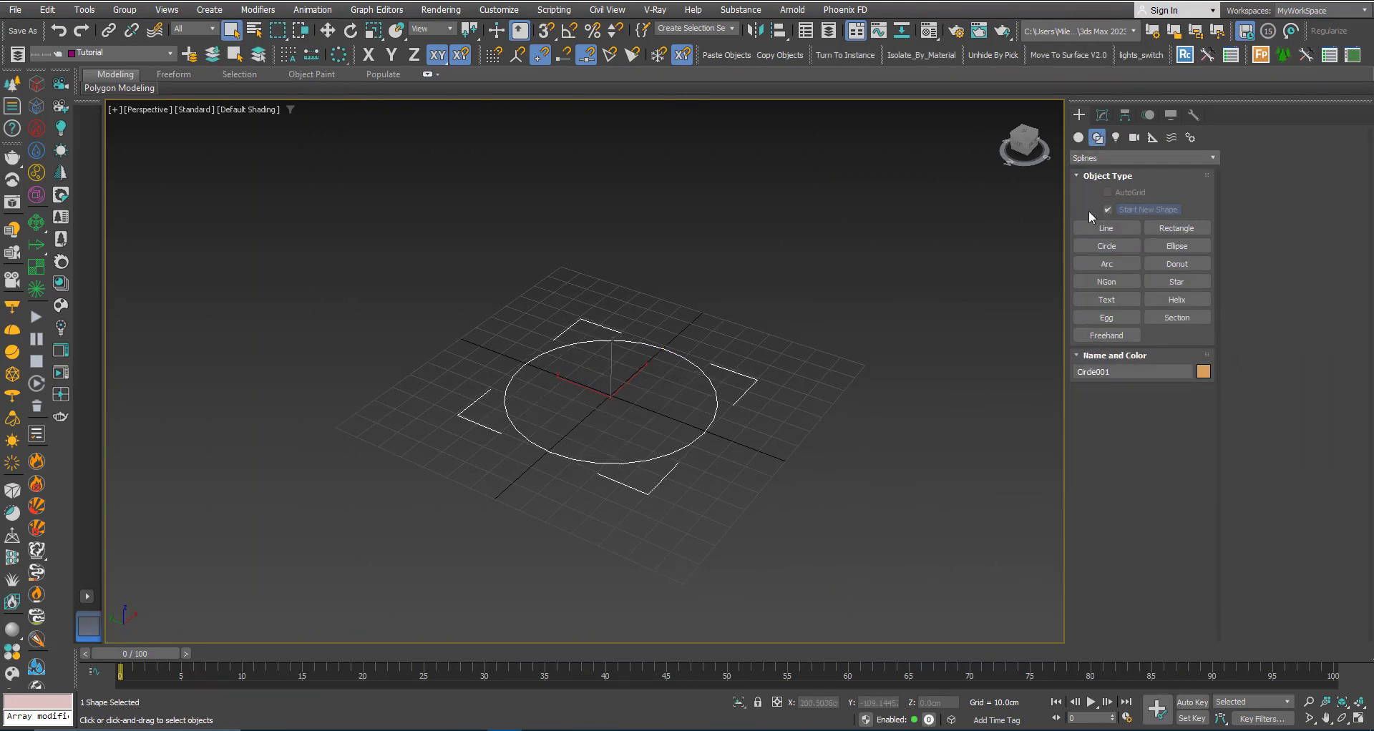
click(1102, 114)
double_click(1158, 536)
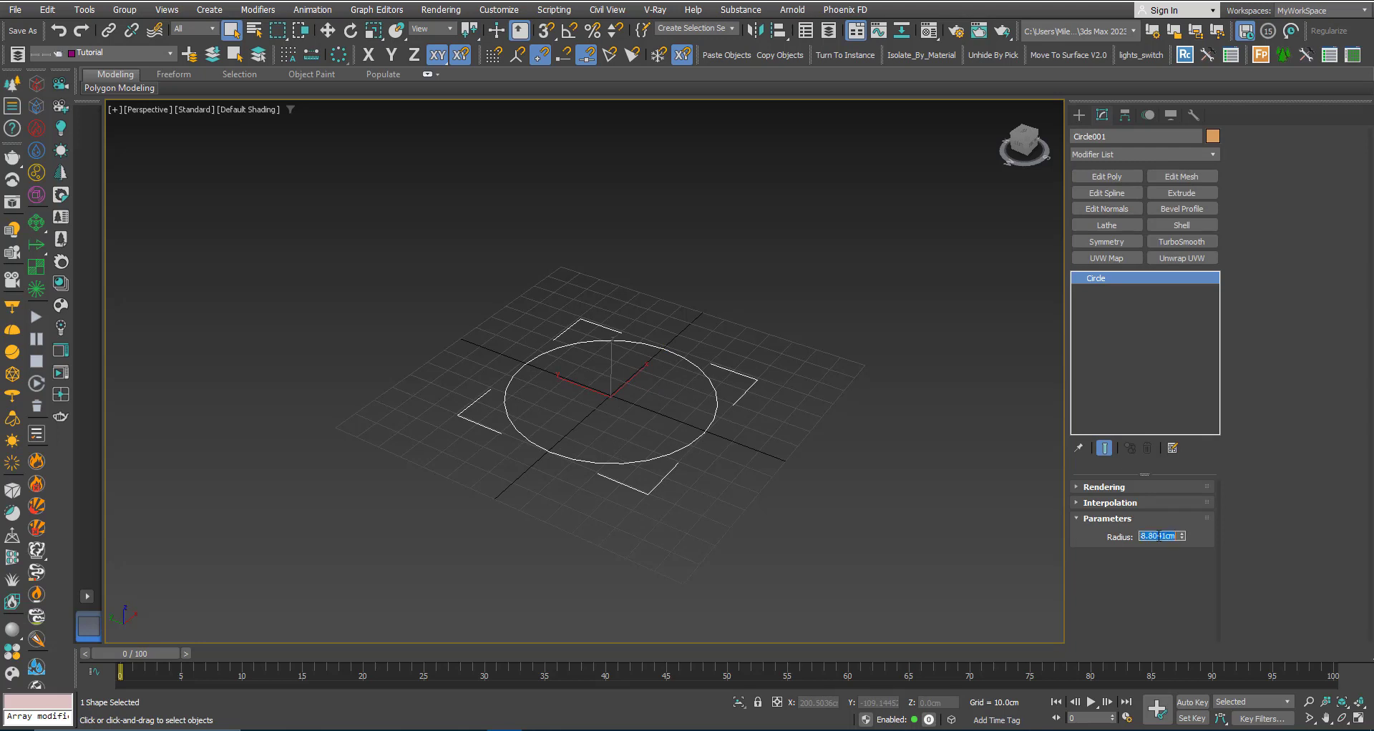
text(20)
key(Return)
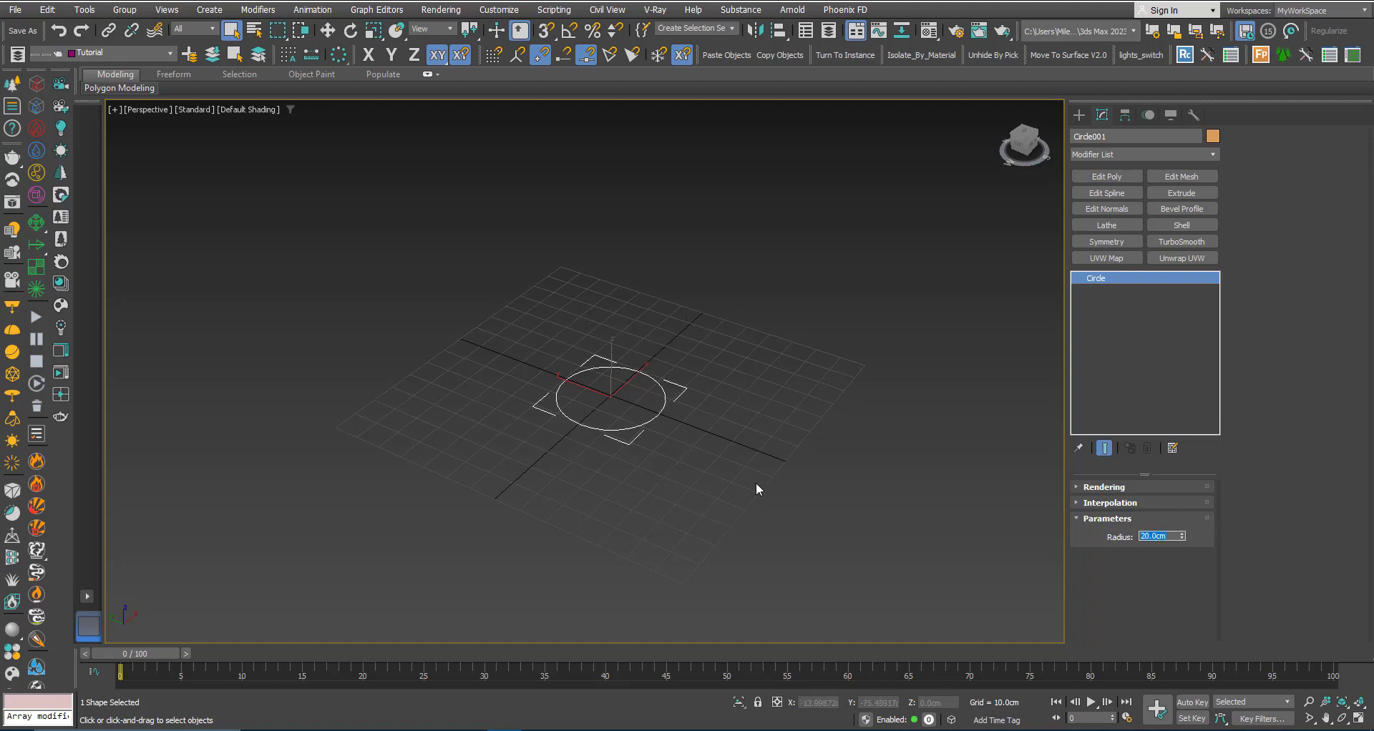
- Increase the circle's interpolation steps and turn on Adaptive interpolation to smooth its outline
scroll(616, 392, up, 3)
scroll(632, 395, up, 6)
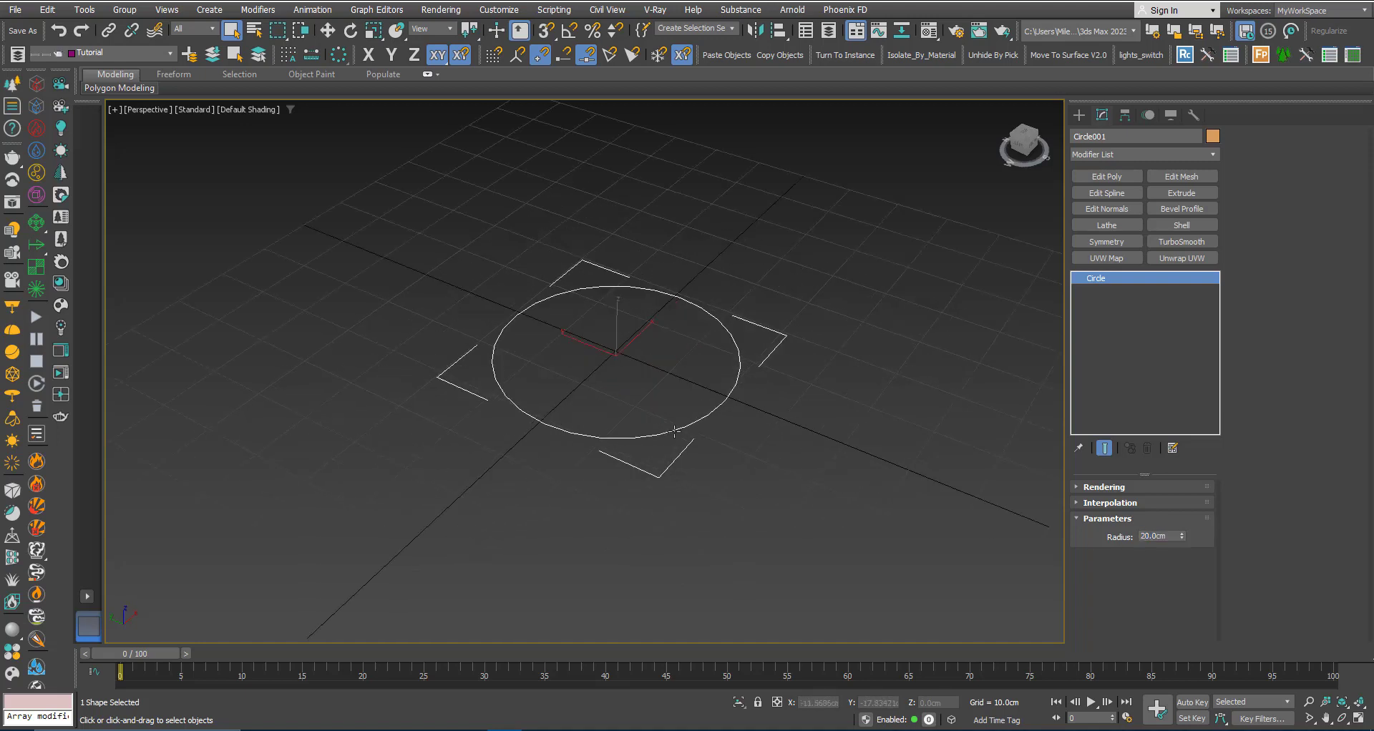
middle_drag(607, 386, 656, 558)
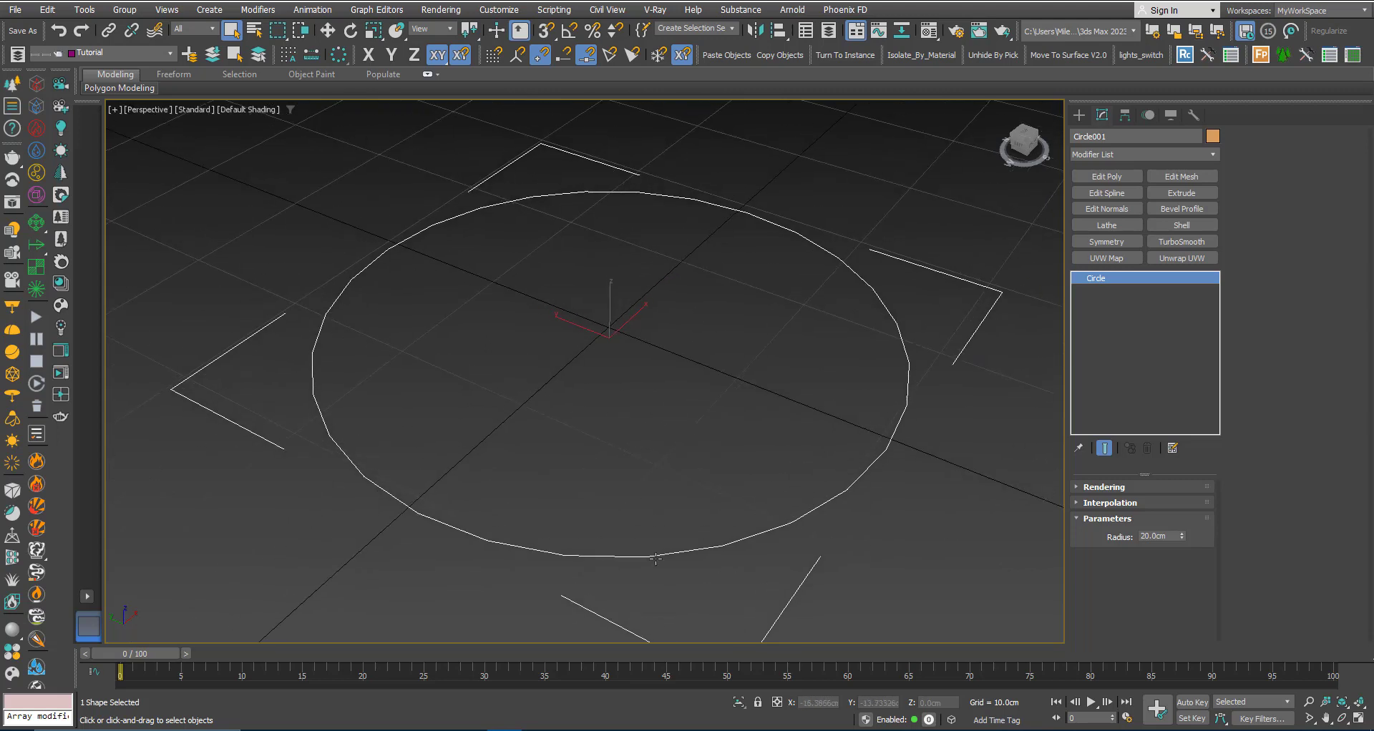
click(1078, 504)
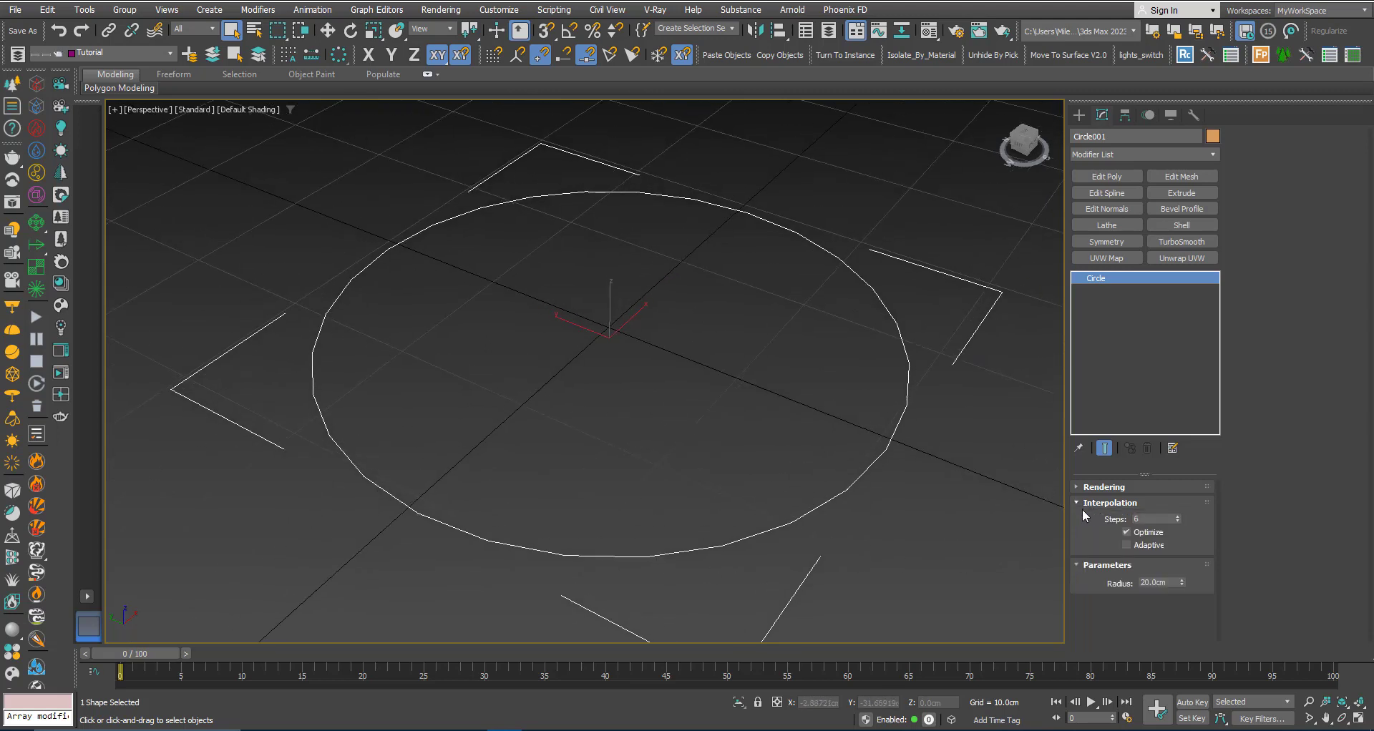
scroll(628, 559, up, 4)
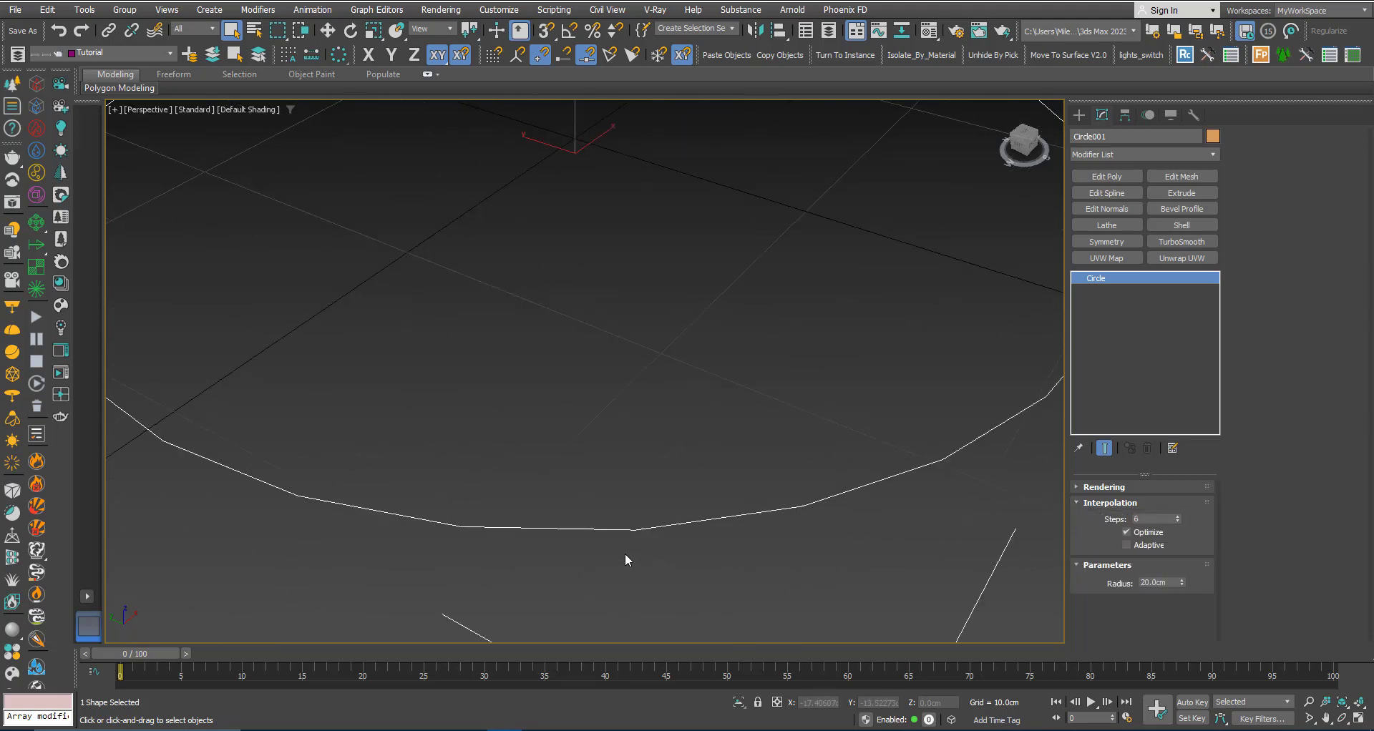
click(1177, 517)
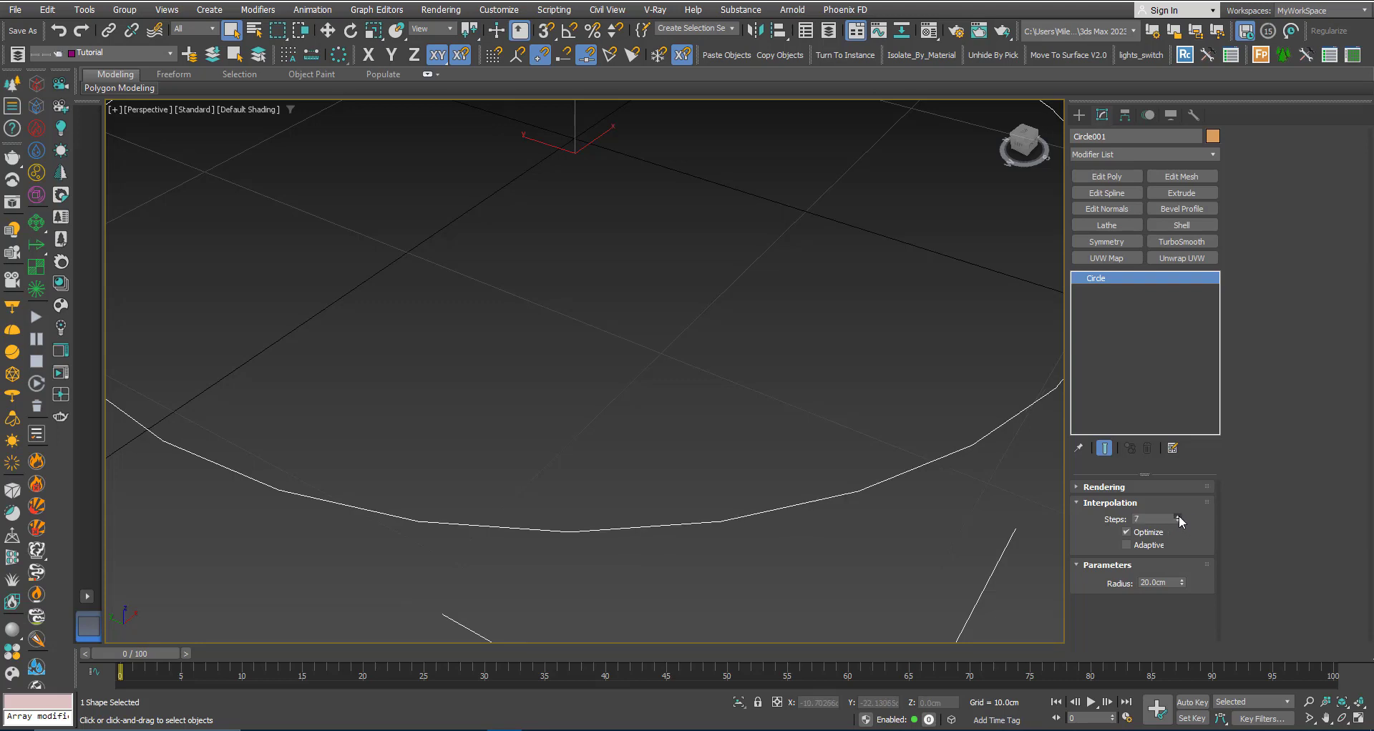
click(1176, 516)
click(1176, 516)
click(1176, 517)
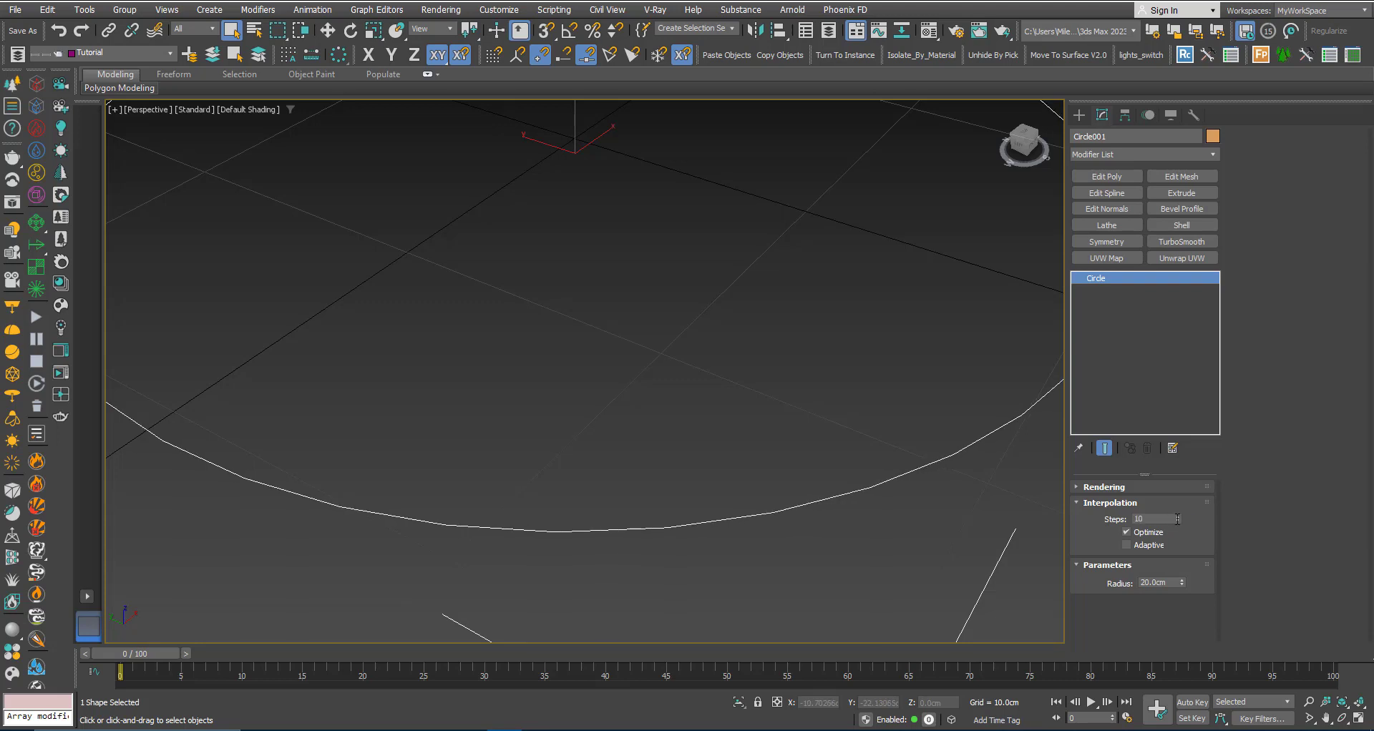
click(1179, 520)
click(1179, 521)
click(1176, 517)
click(1176, 517)
click(1126, 545)
- Examine the smoothness of the circle's outline up close and from farther away
scroll(618, 523, down, 5)
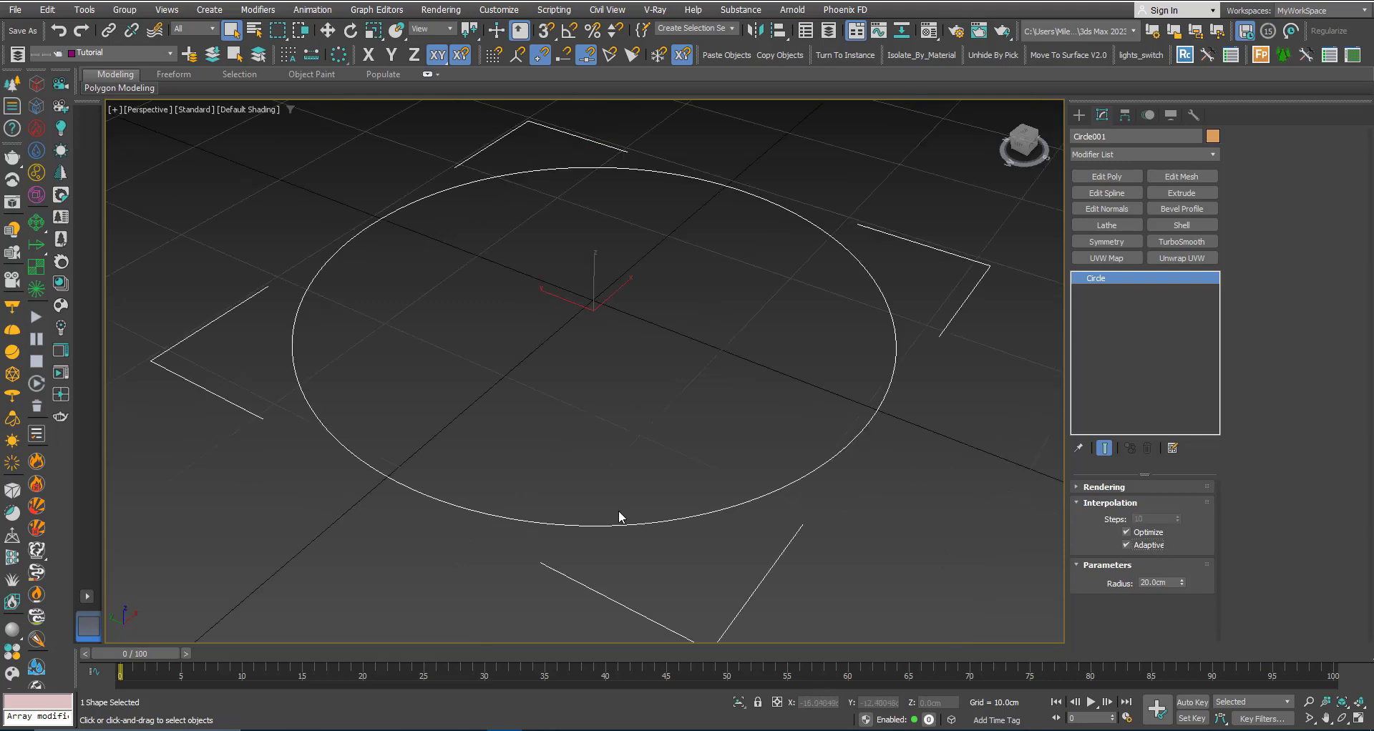
scroll(618, 511, up, 5)
scroll(613, 502, down, 5)
middle_drag(600, 481, 613, 529)
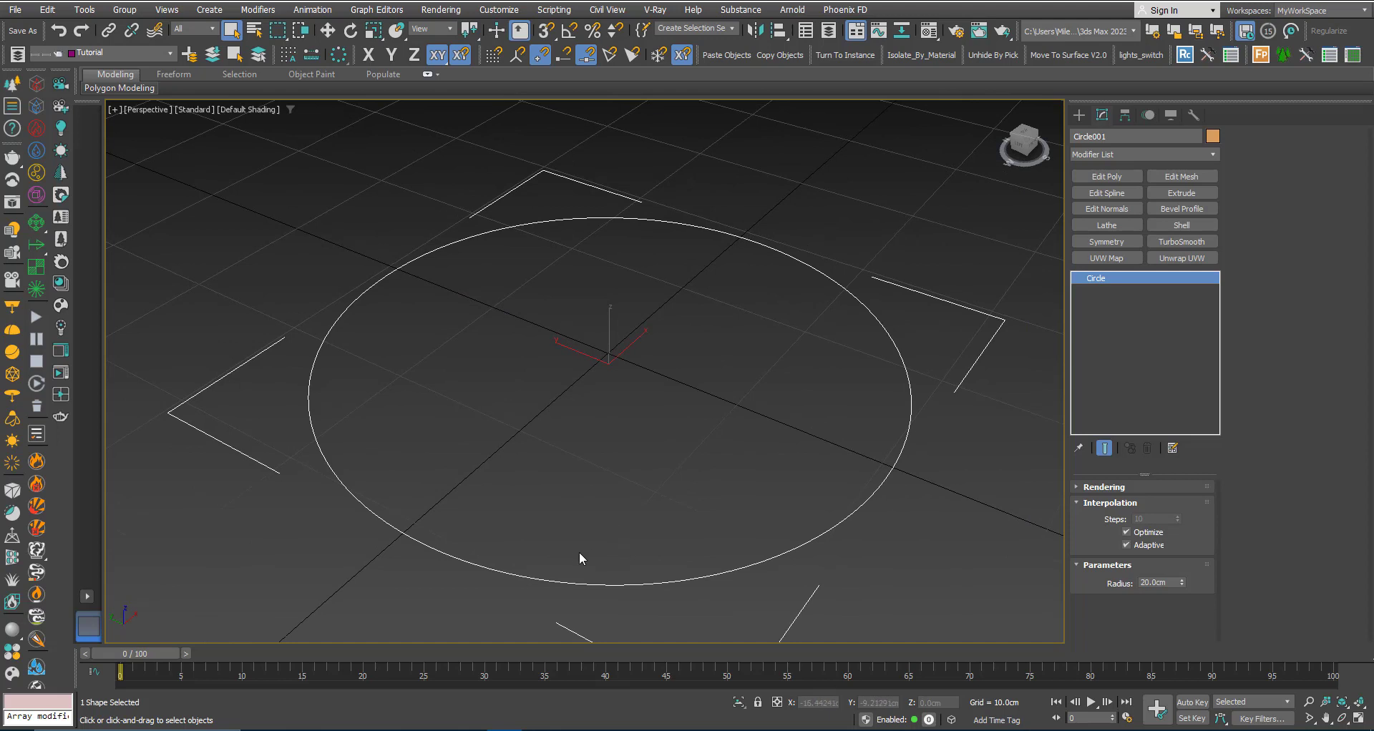
scroll(579, 549, up, 5)
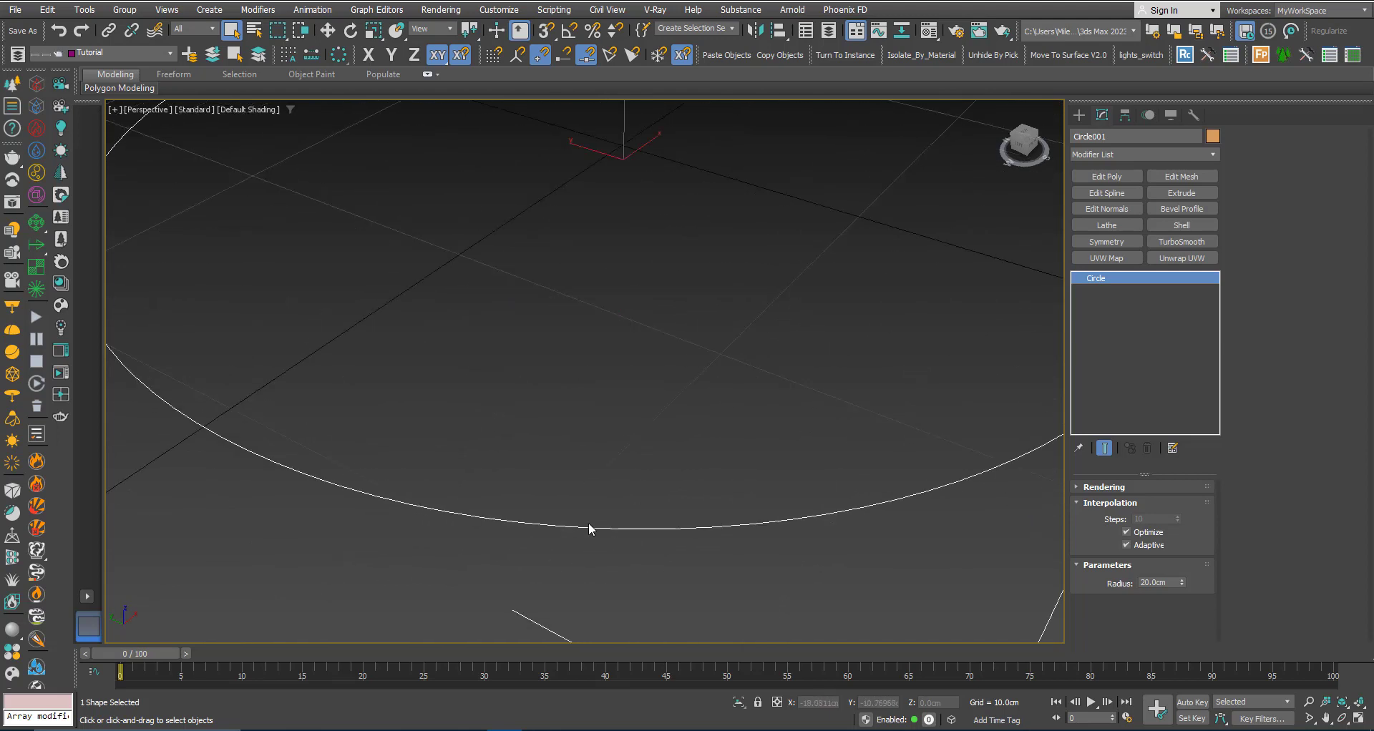
scroll(591, 528, down, 5)
scroll(586, 418, down, 4)
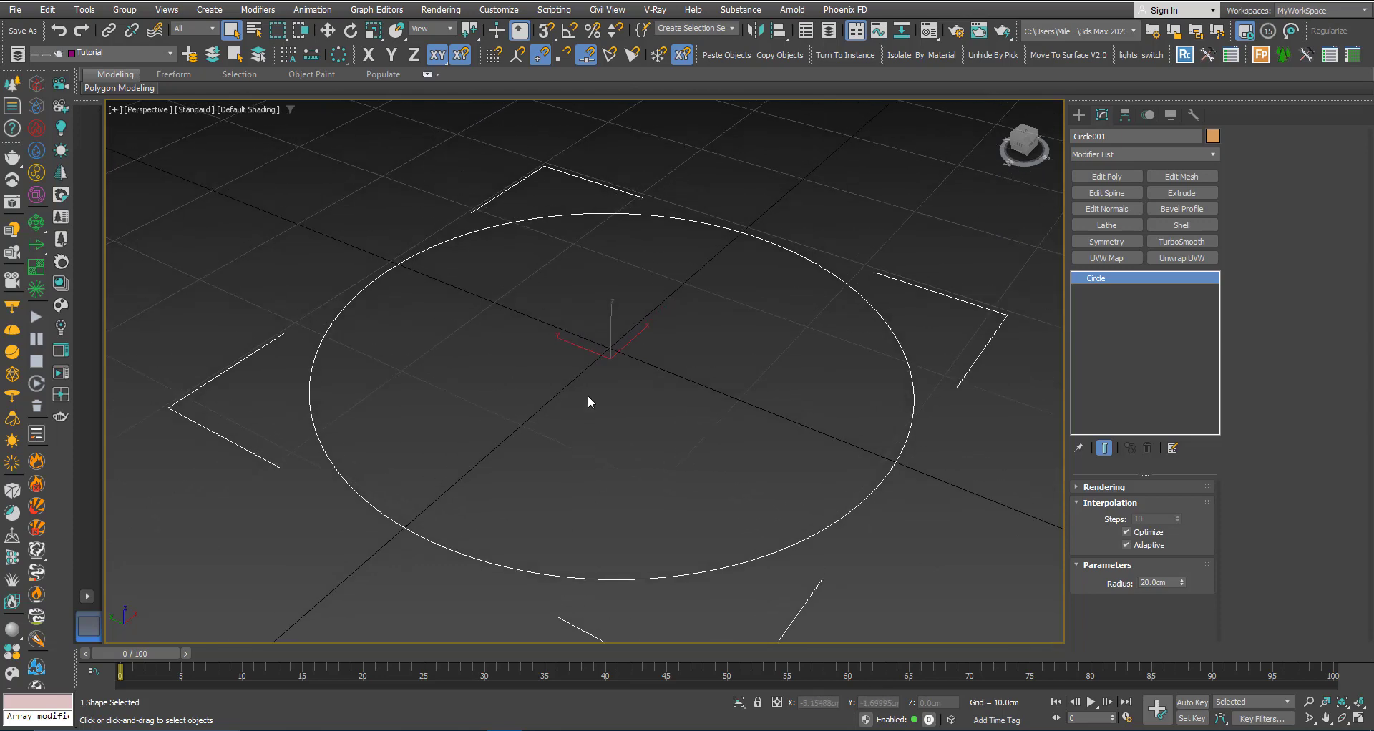
scroll(611, 436, up, 2)
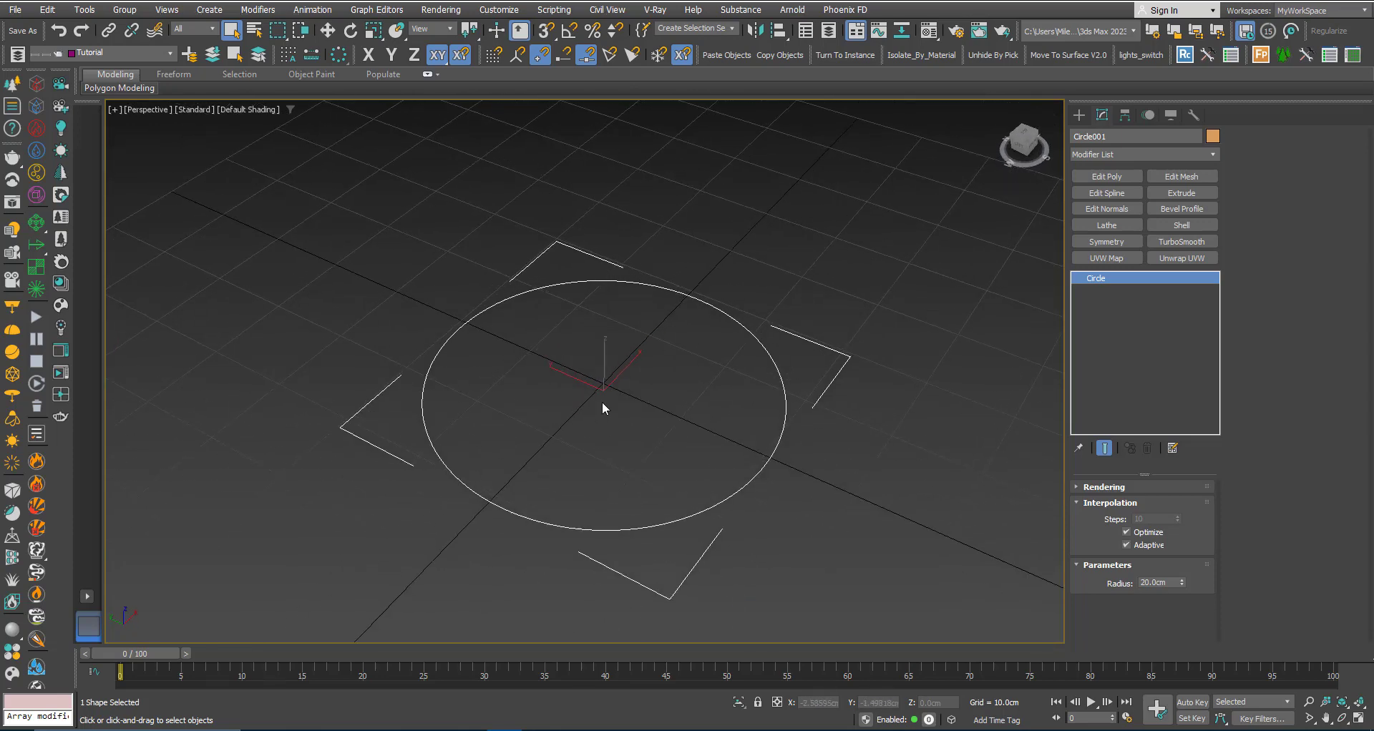
scroll(605, 423, down, 4)
middle_drag(612, 437, 682, 404)
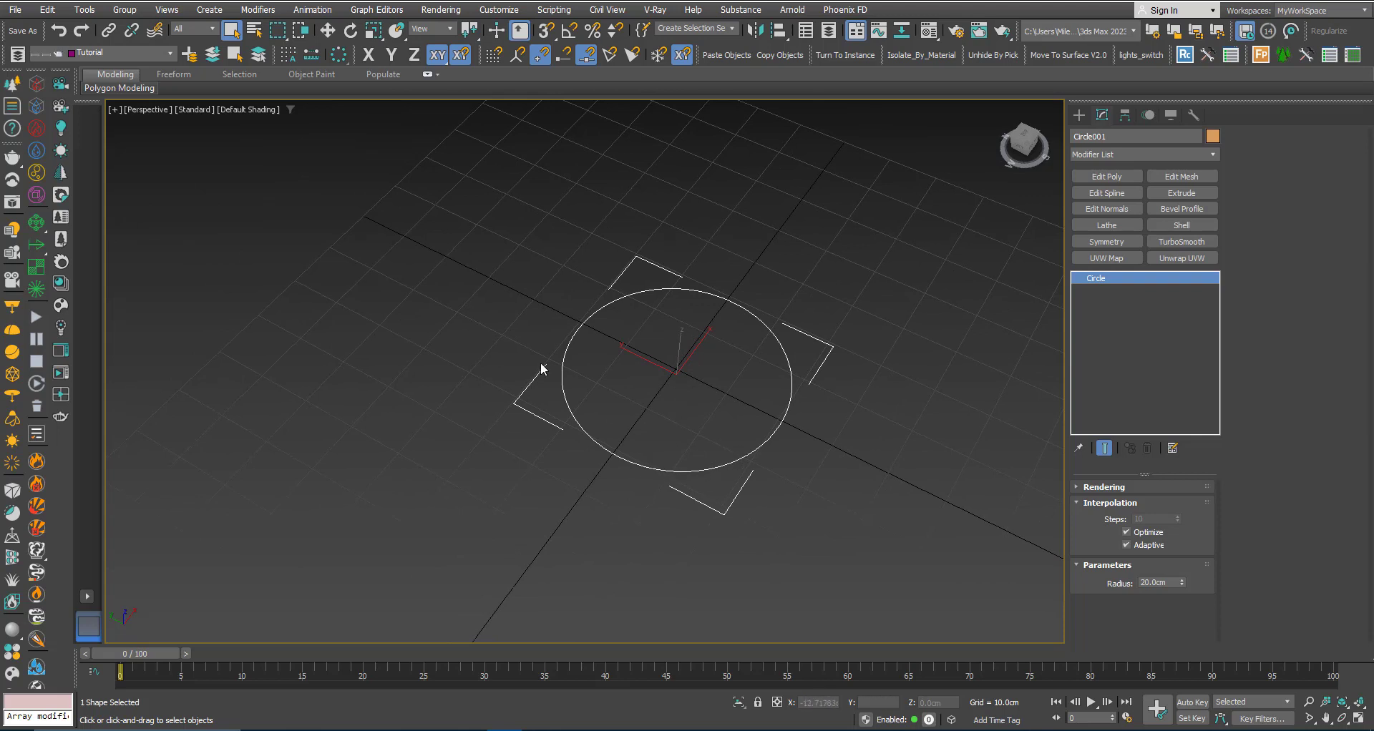
- Set up an Array of the circle with a uniform incremental scale of 110 percent and preview it
click(338, 54)
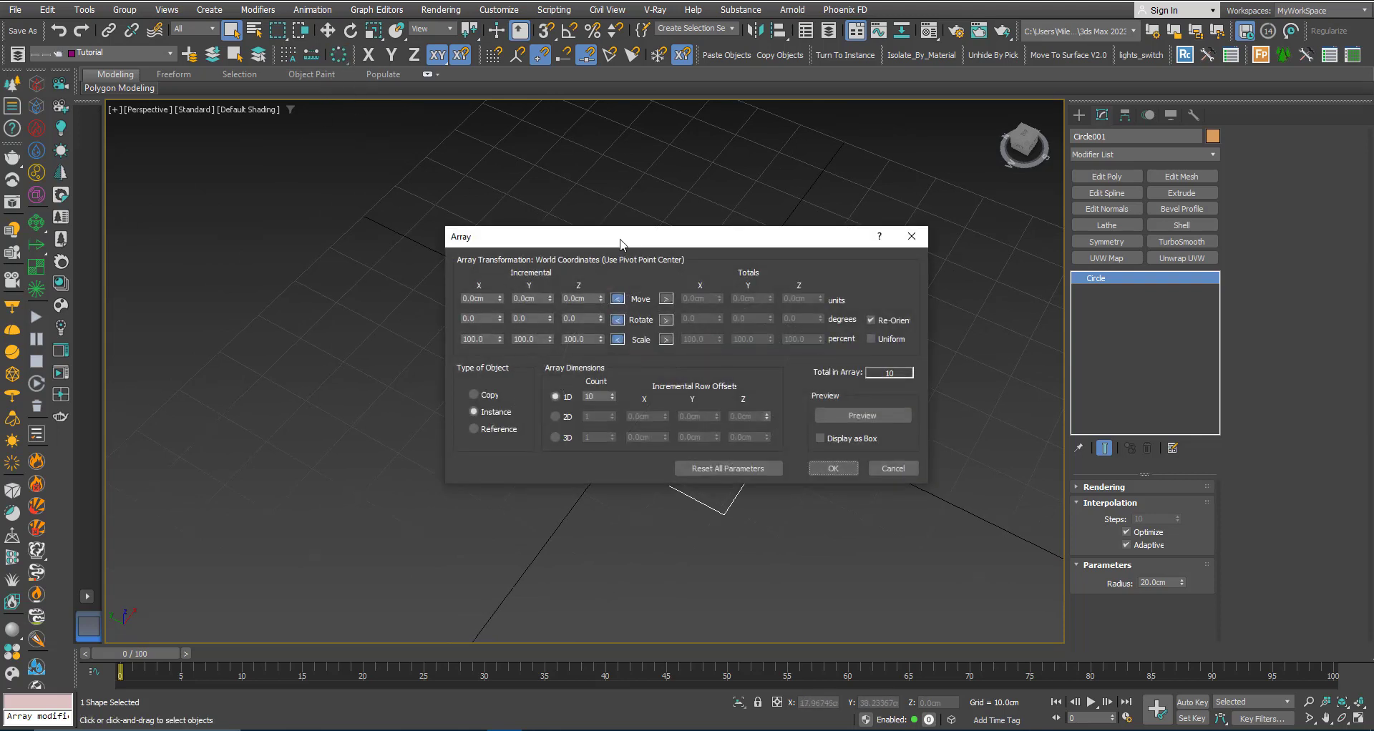
drag(634, 236, 241, 129)
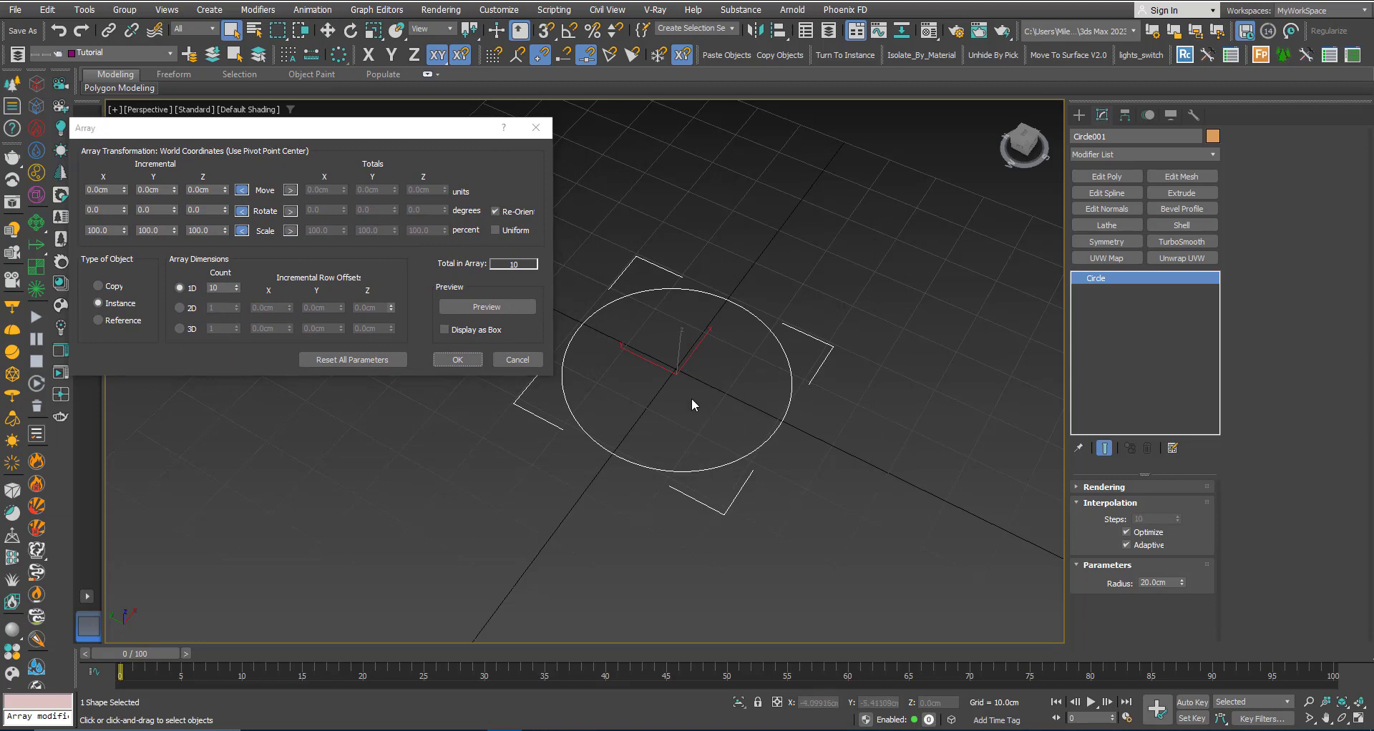
mouse_move(691, 398)
middle_down()
mouse_move(731, 420)
mouse_move(706, 401)
middle_up()
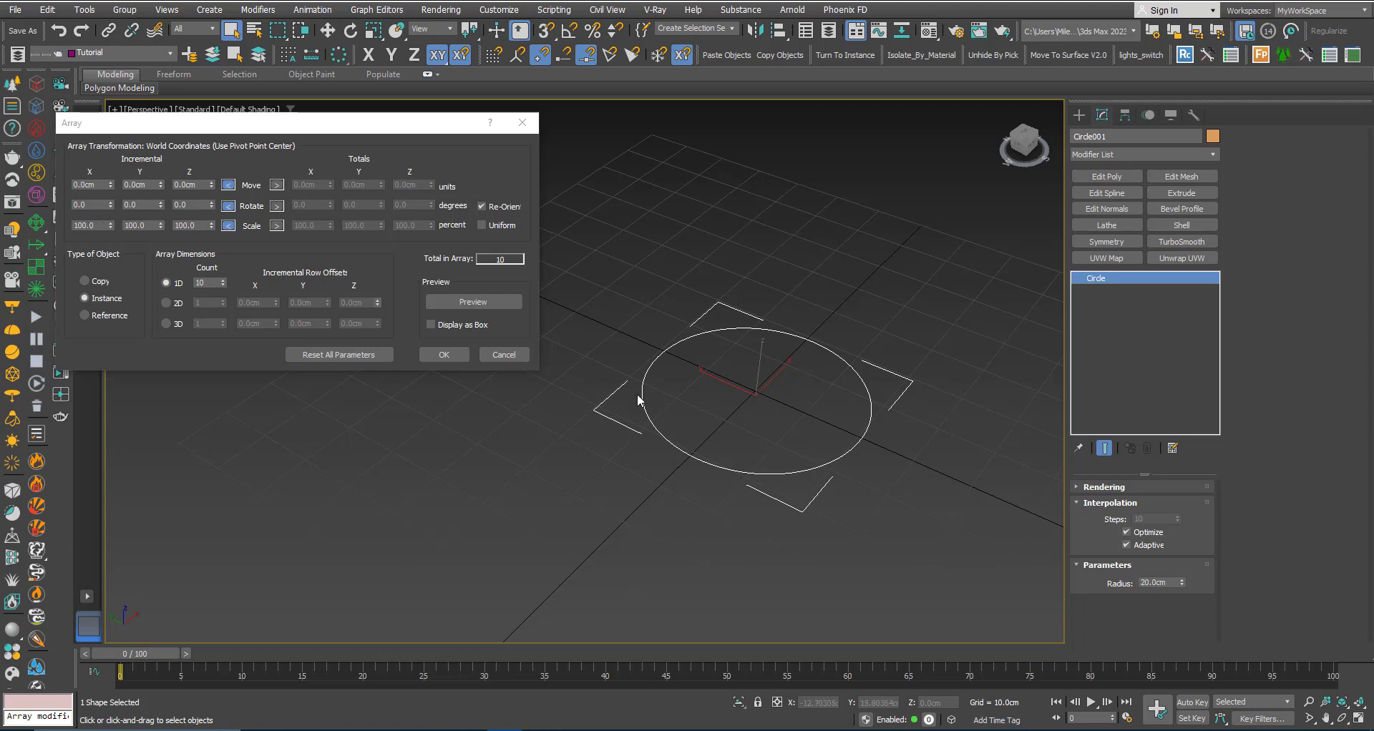
click(482, 225)
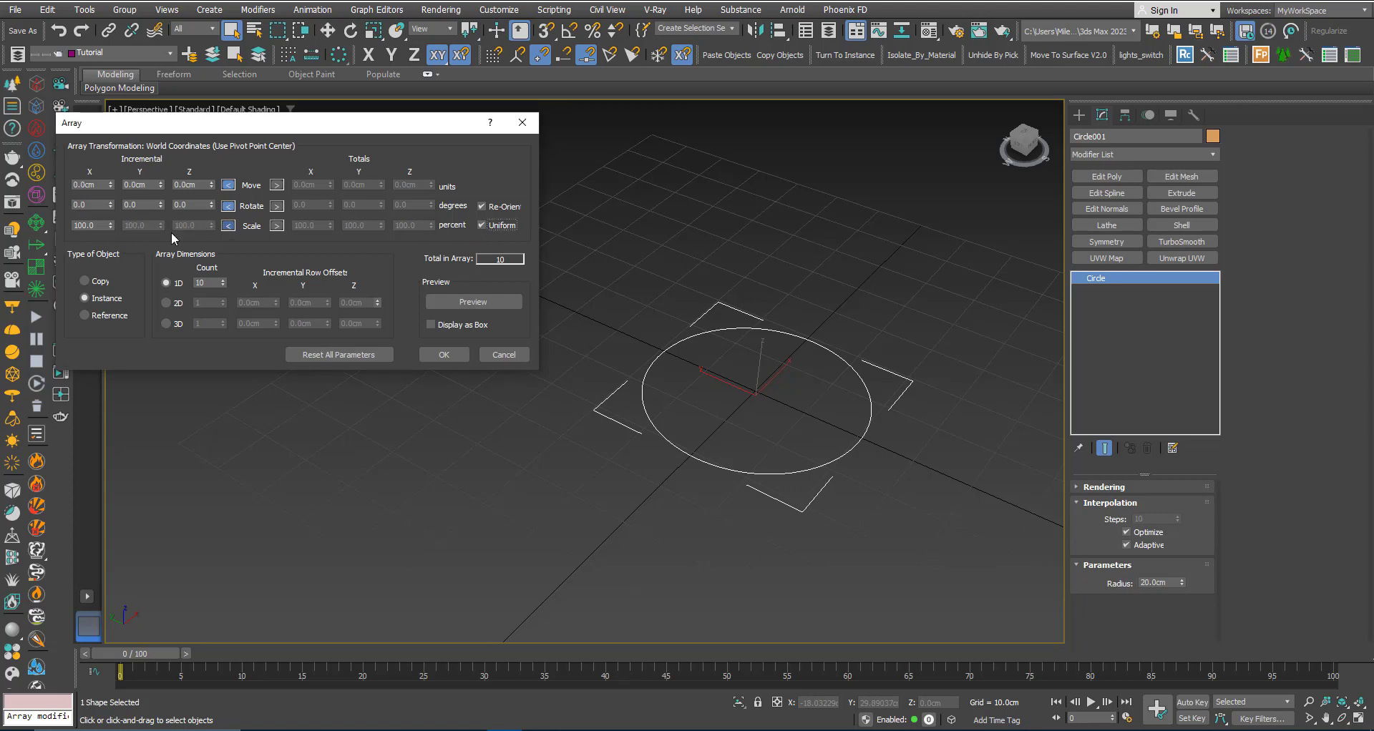
click(96, 225)
click(102, 225)
click(91, 206)
click(462, 301)
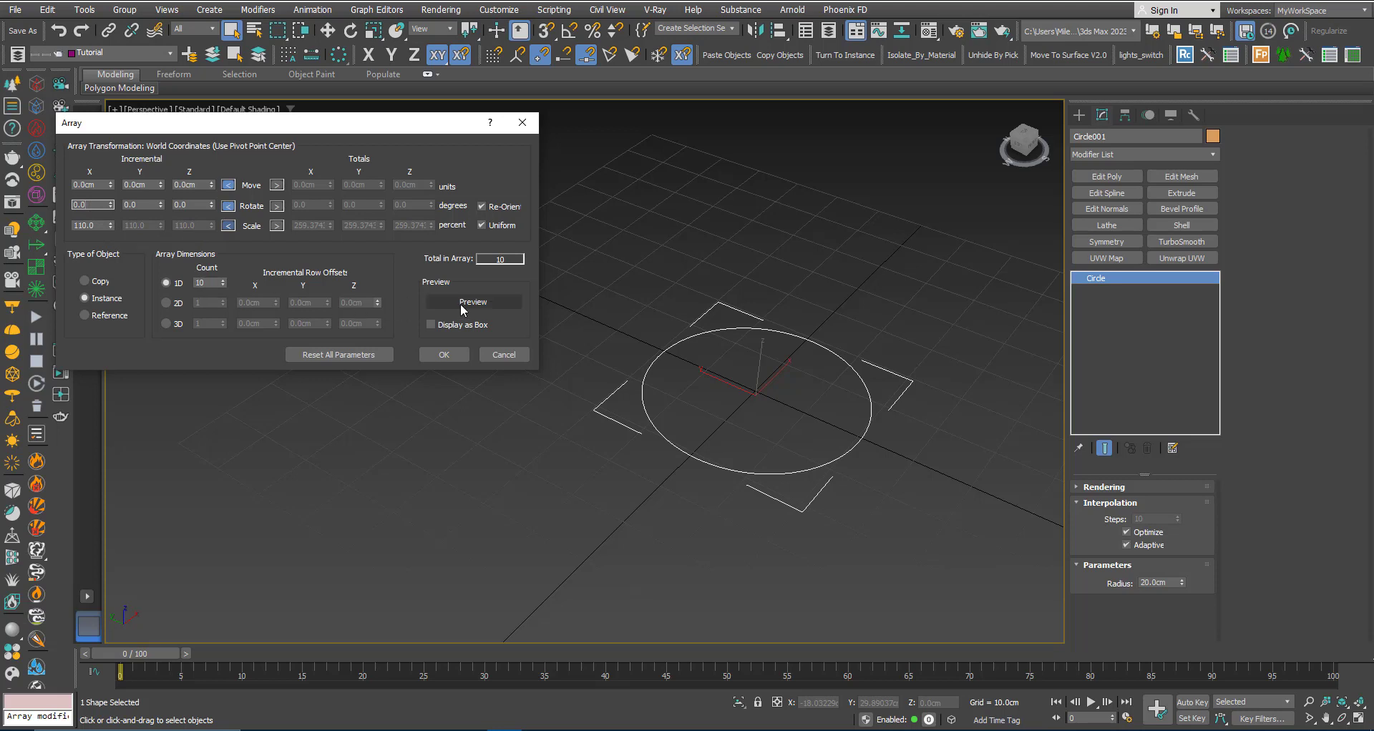
- Examine the spacing of the previewed concentric circles from above and at an angle
scroll(734, 413, down, 5)
middle_drag(734, 429, 698, 458)
scroll(719, 419, up, 3)
alt+middle_drag(702, 397, 681, 416)
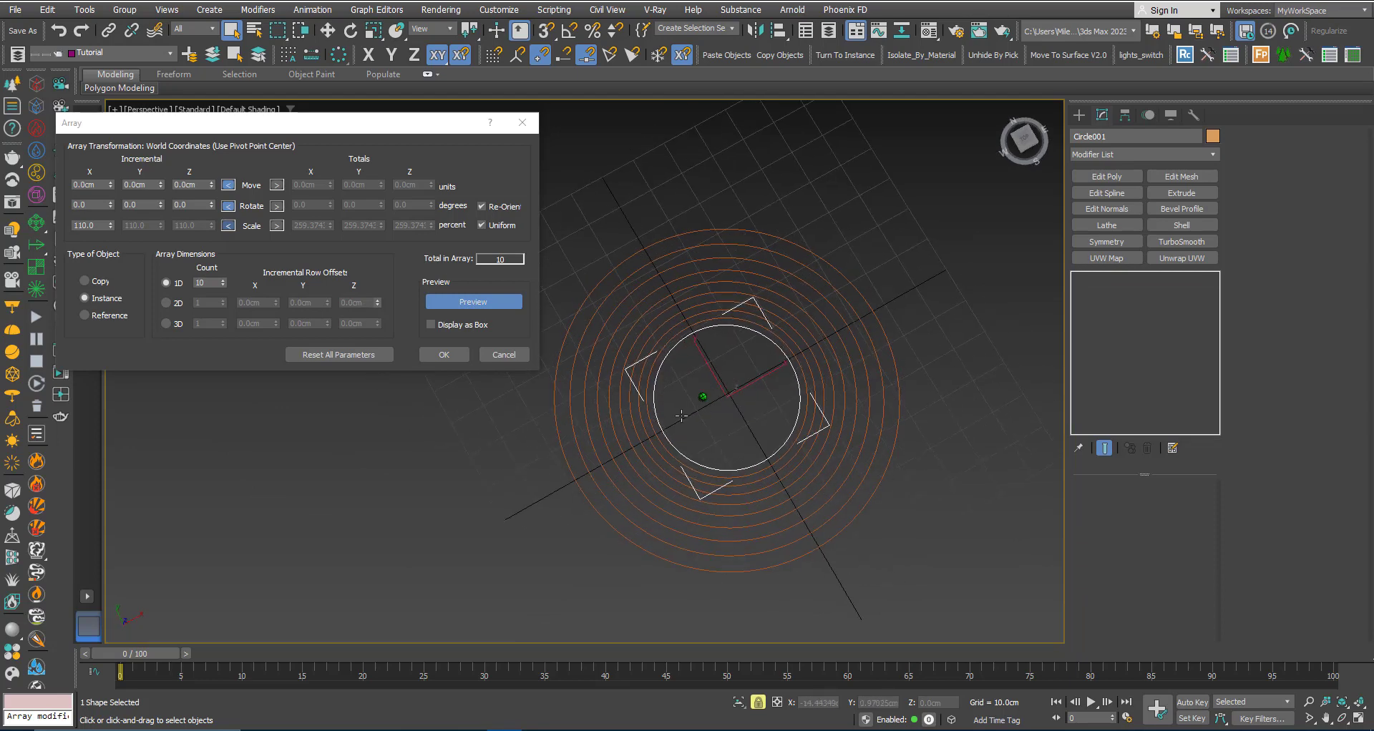
scroll(614, 373, up, 3)
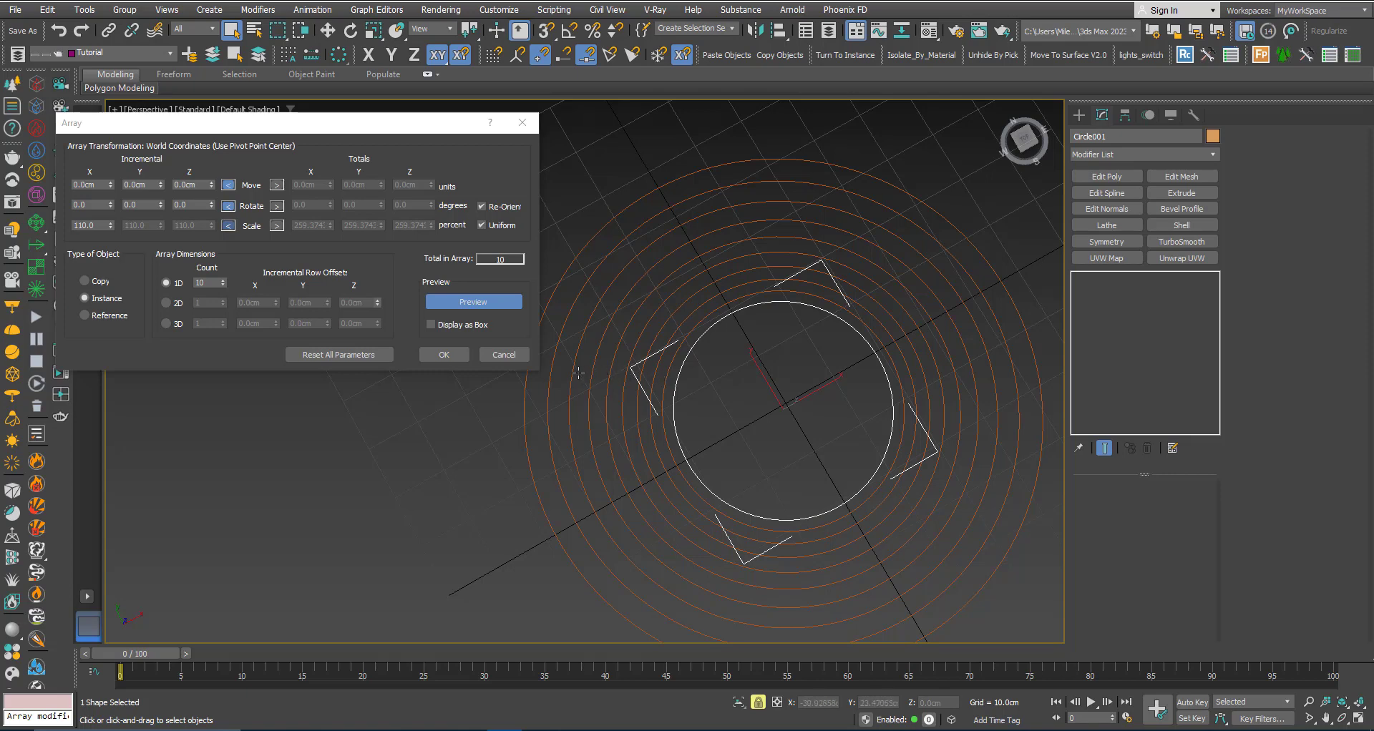
alt+middle_drag(639, 413, 761, 391)
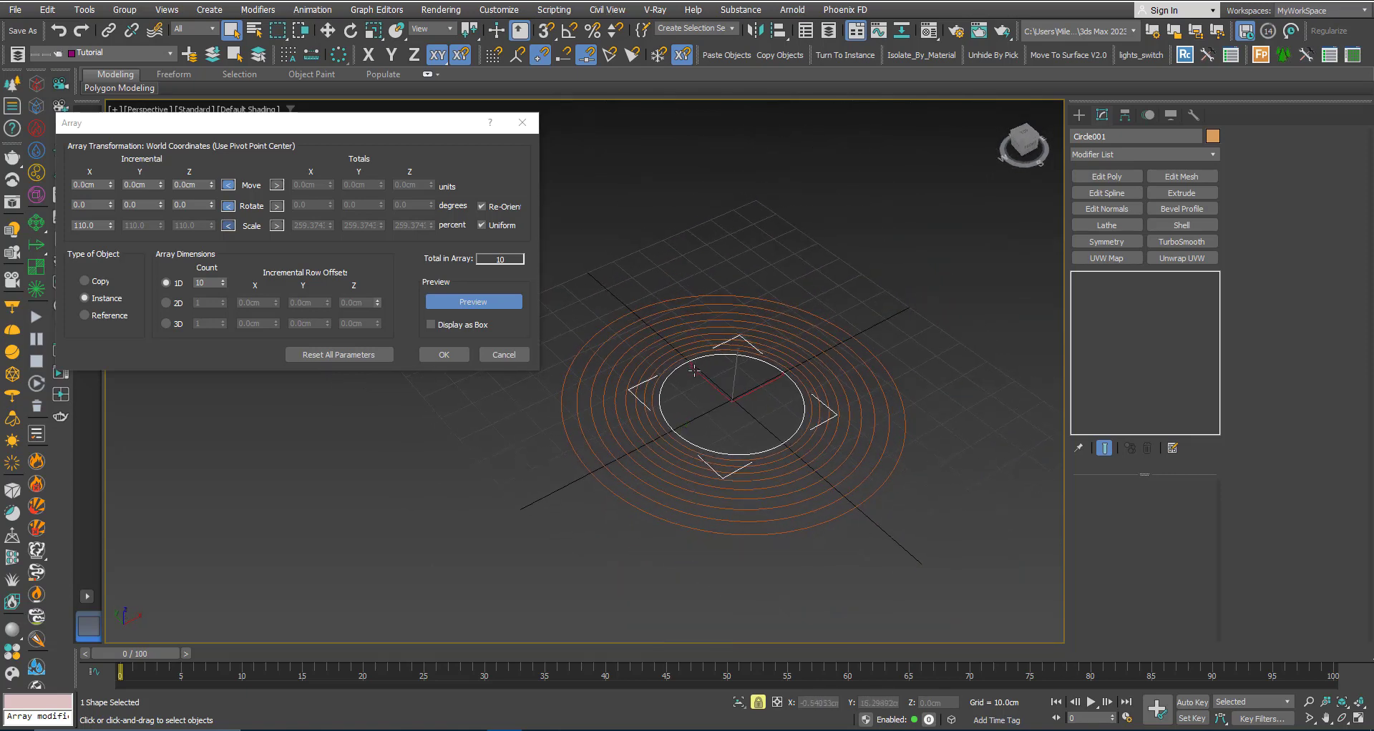
scroll(761, 391, up, 2)
scroll(760, 391, up, 2)
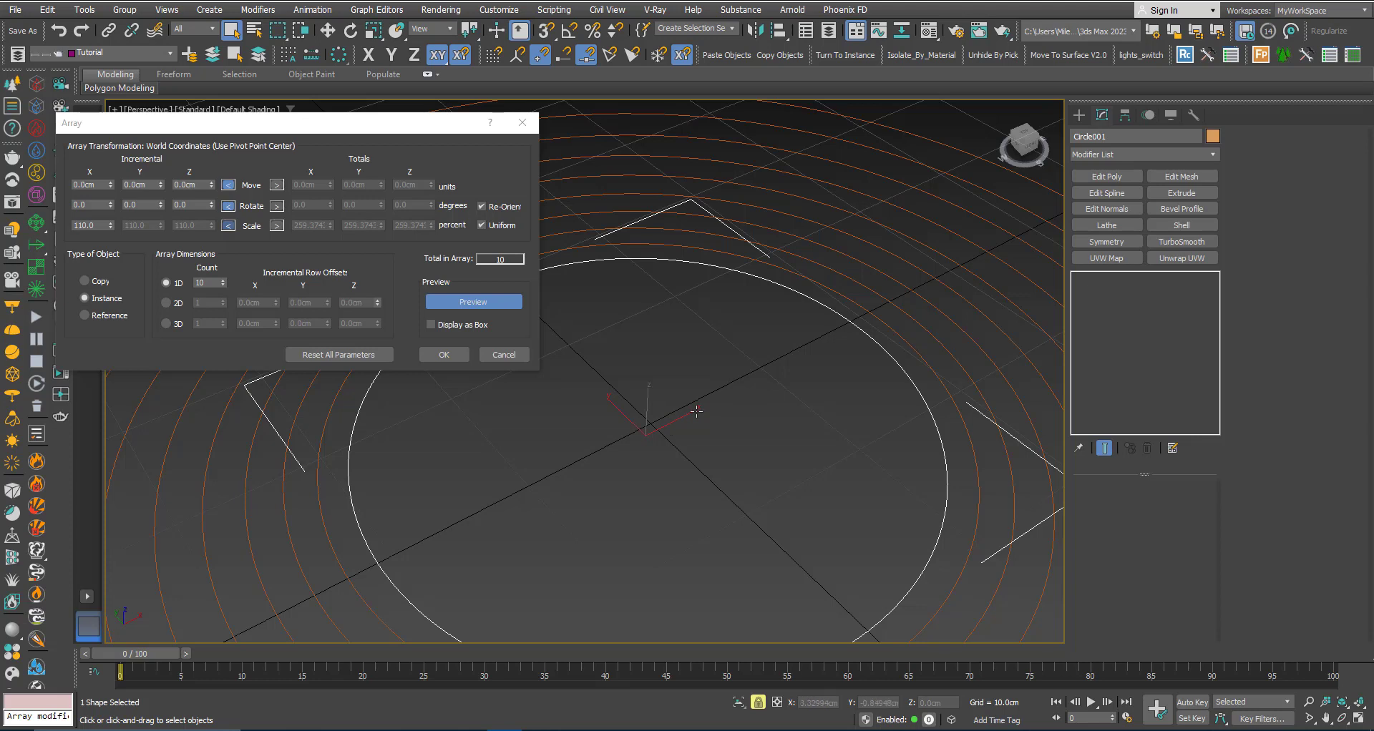
- Set the array's incremental X rotation to 5 degrees and refresh the preview of the circles
scroll(696, 412, down, 5)
mouse_move(639, 430)
alt+middle_down()
mouse_move(651, 425)
mouse_move(640, 431)
alt+middle_up()
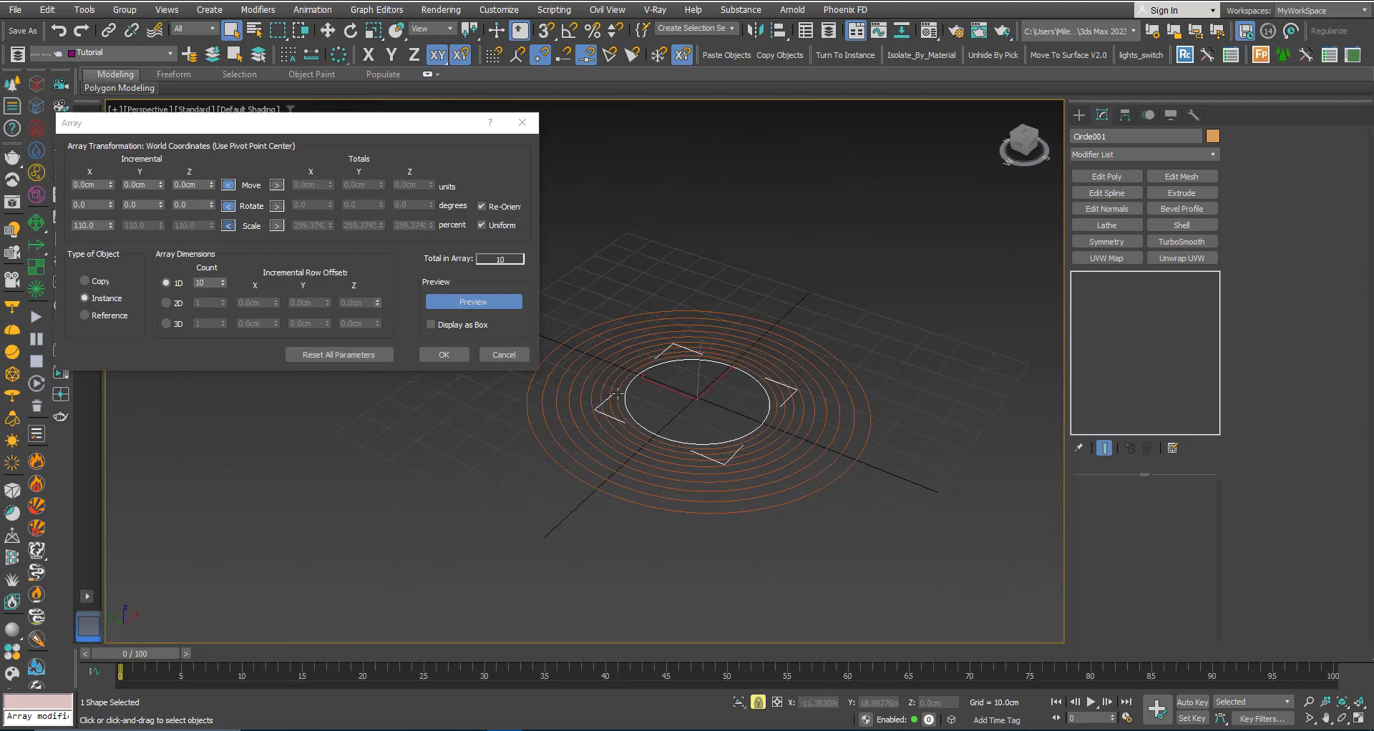
alt+middle_drag(644, 352, 671, 361)
scroll(671, 363, up, 3)
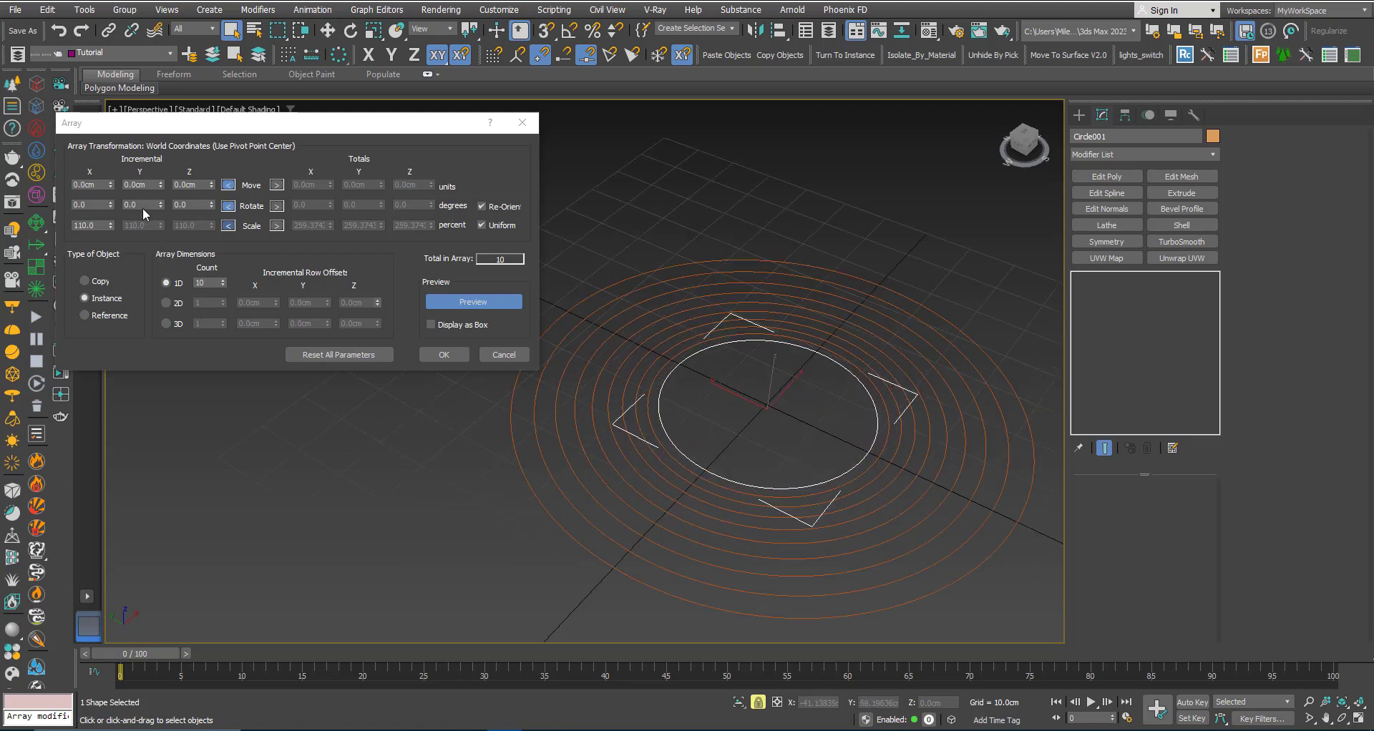
double_click(92, 205)
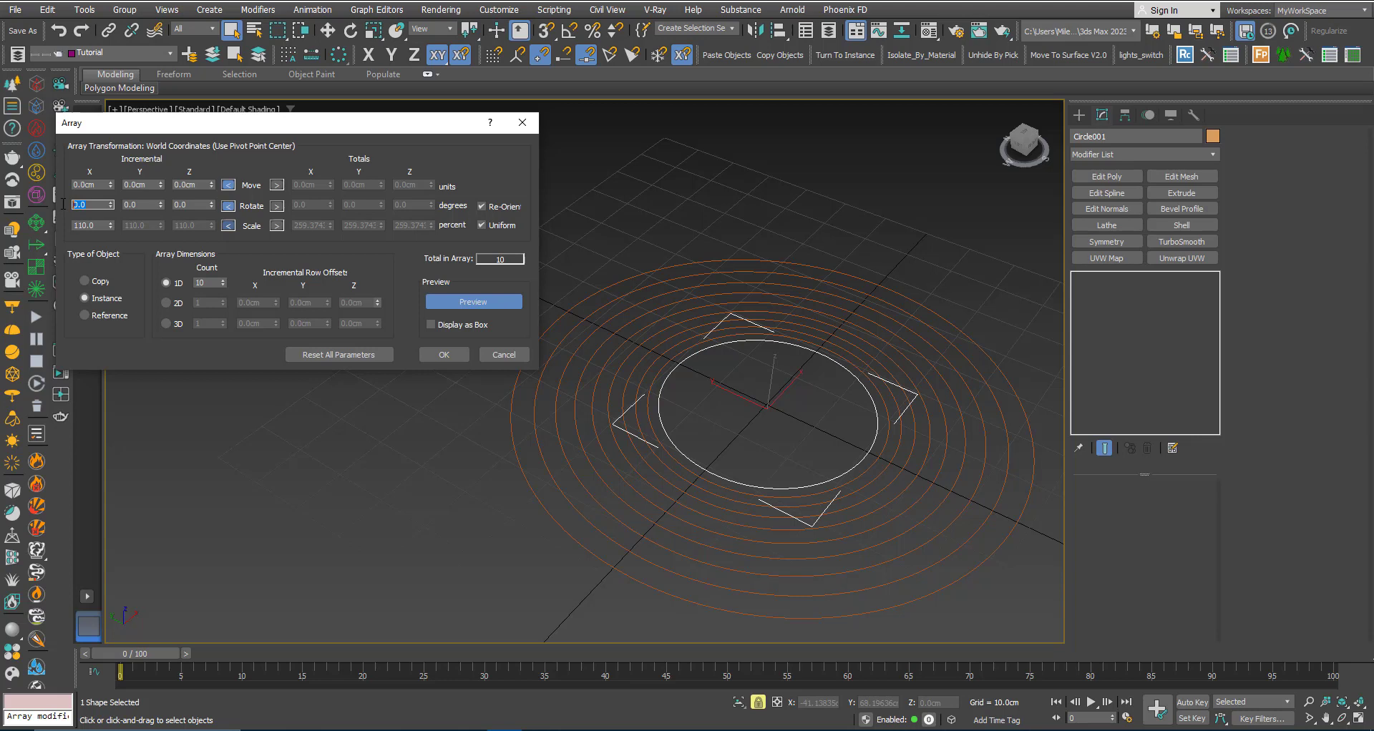
text(5)
click(455, 299)
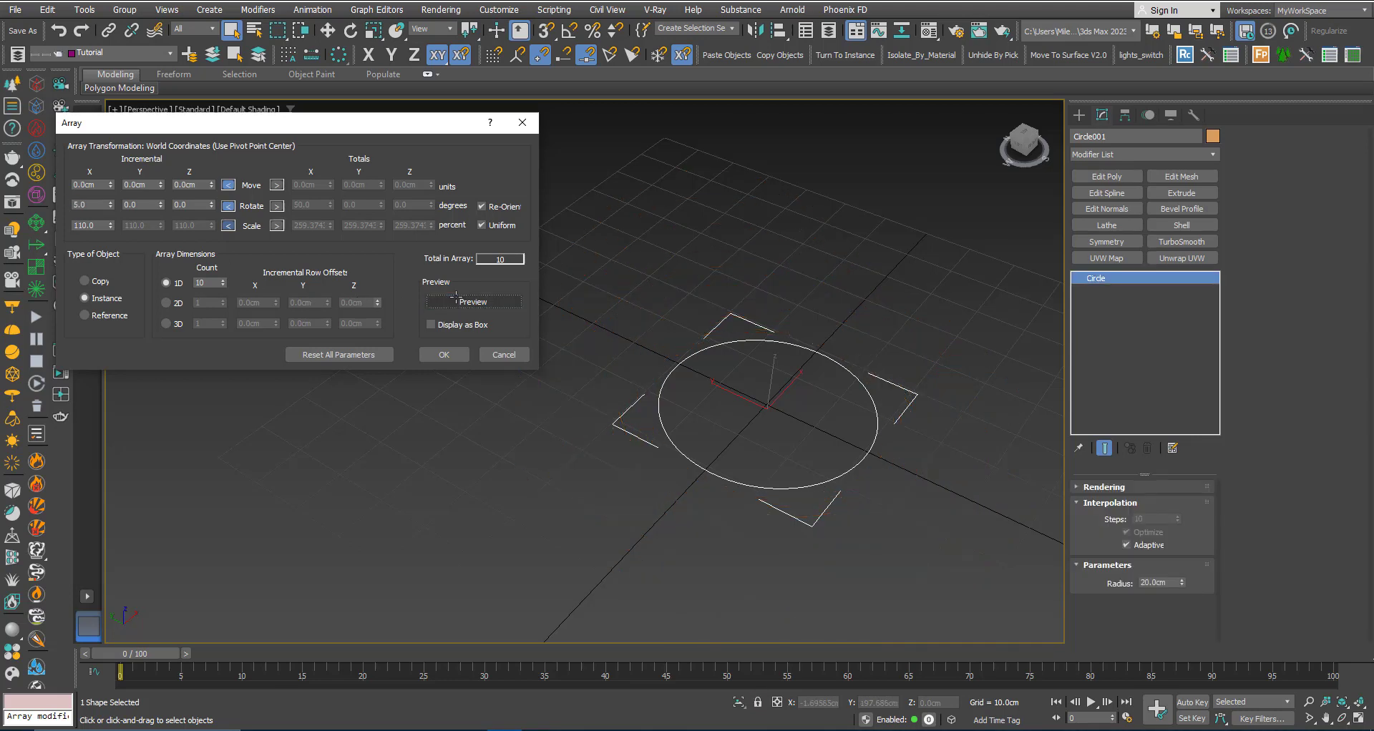
click(456, 299)
middle_drag(652, 396, 687, 353)
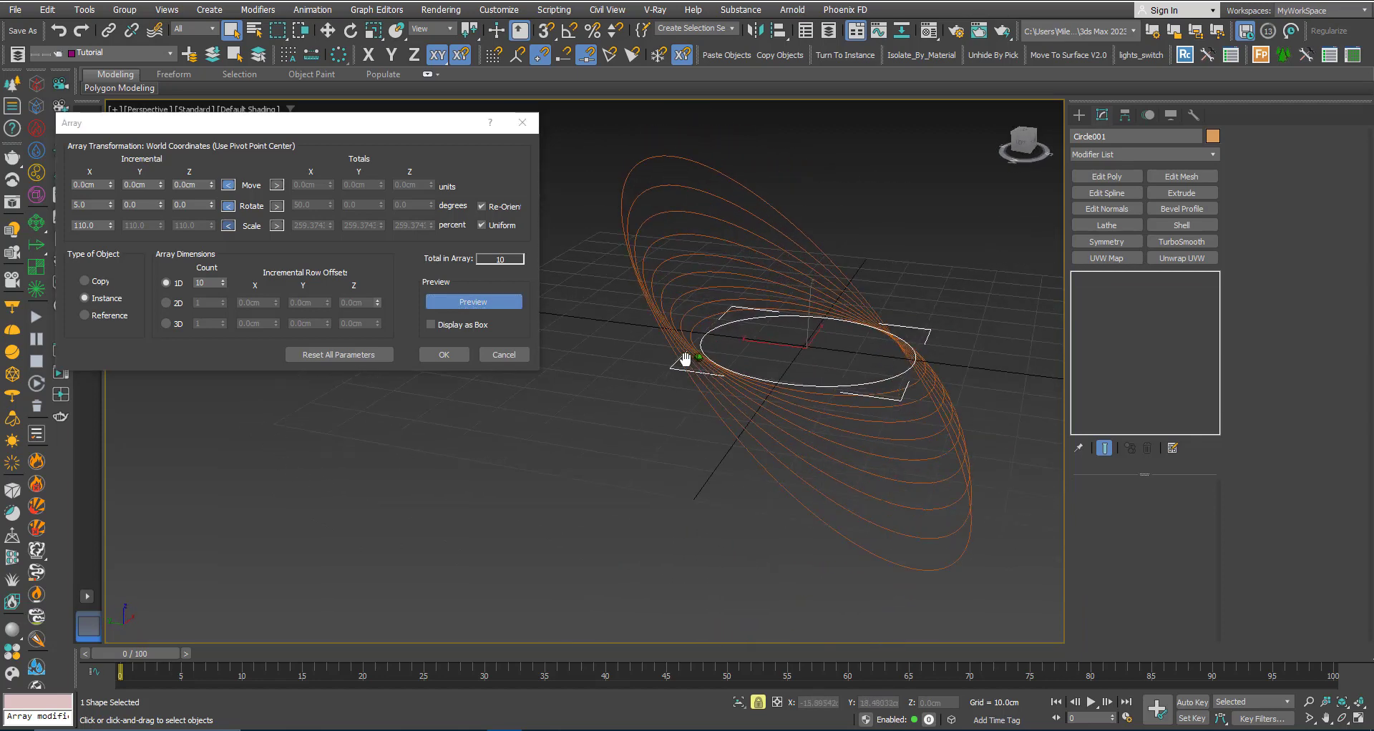
- Raise the array's 1D count to 13 and create the instanced circles
click(223, 279)
click(223, 279)
click(223, 279)
mouse_move(667, 385)
alt+middle_down()
mouse_move(699, 376)
mouse_move(654, 407)
mouse_move(662, 396)
alt+middle_up()
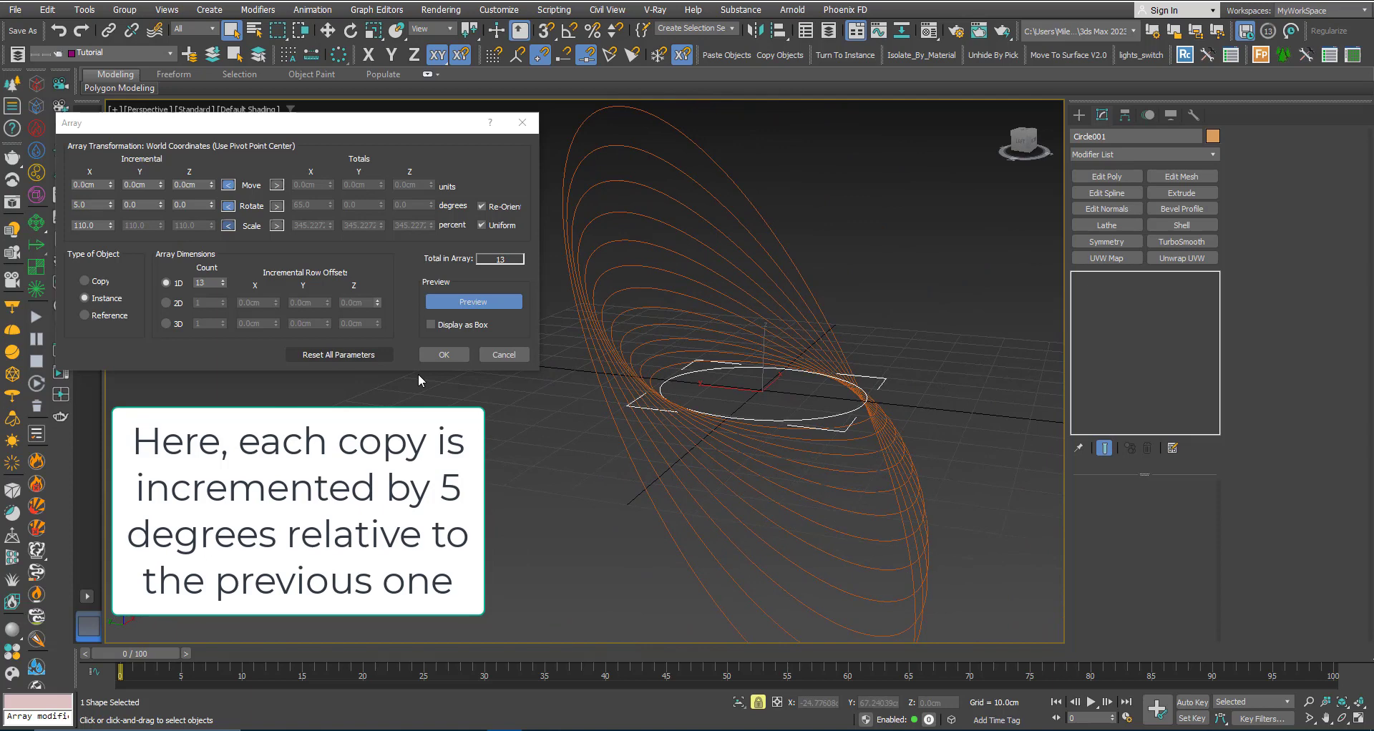
scroll(770, 402, down, 2)
mouse_move(767, 414)
alt+middle_down()
mouse_move(786, 411)
mouse_move(769, 408)
alt+middle_up()
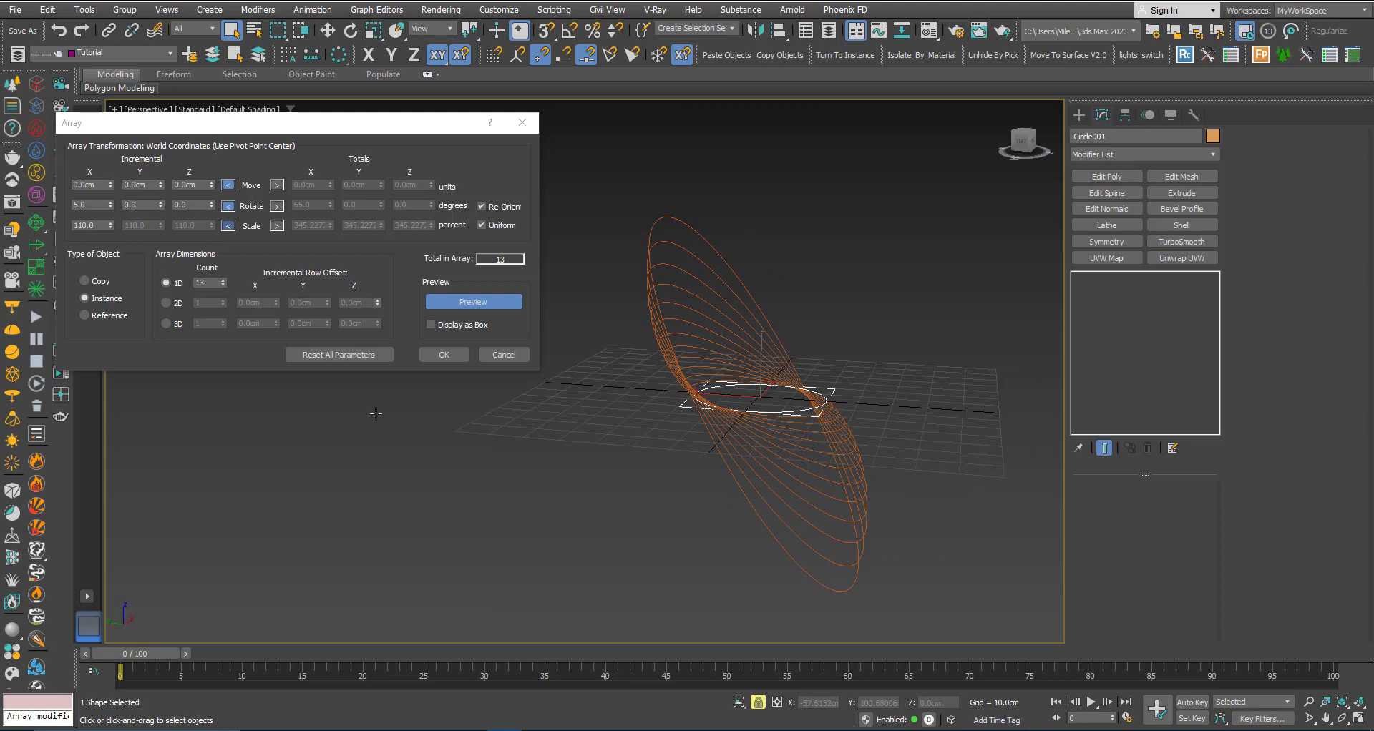
click(440, 358)
- Make the arrayed circles render in the renderer and viewport with a radial thickness of 1 cm
middle_drag(762, 440, 613, 438)
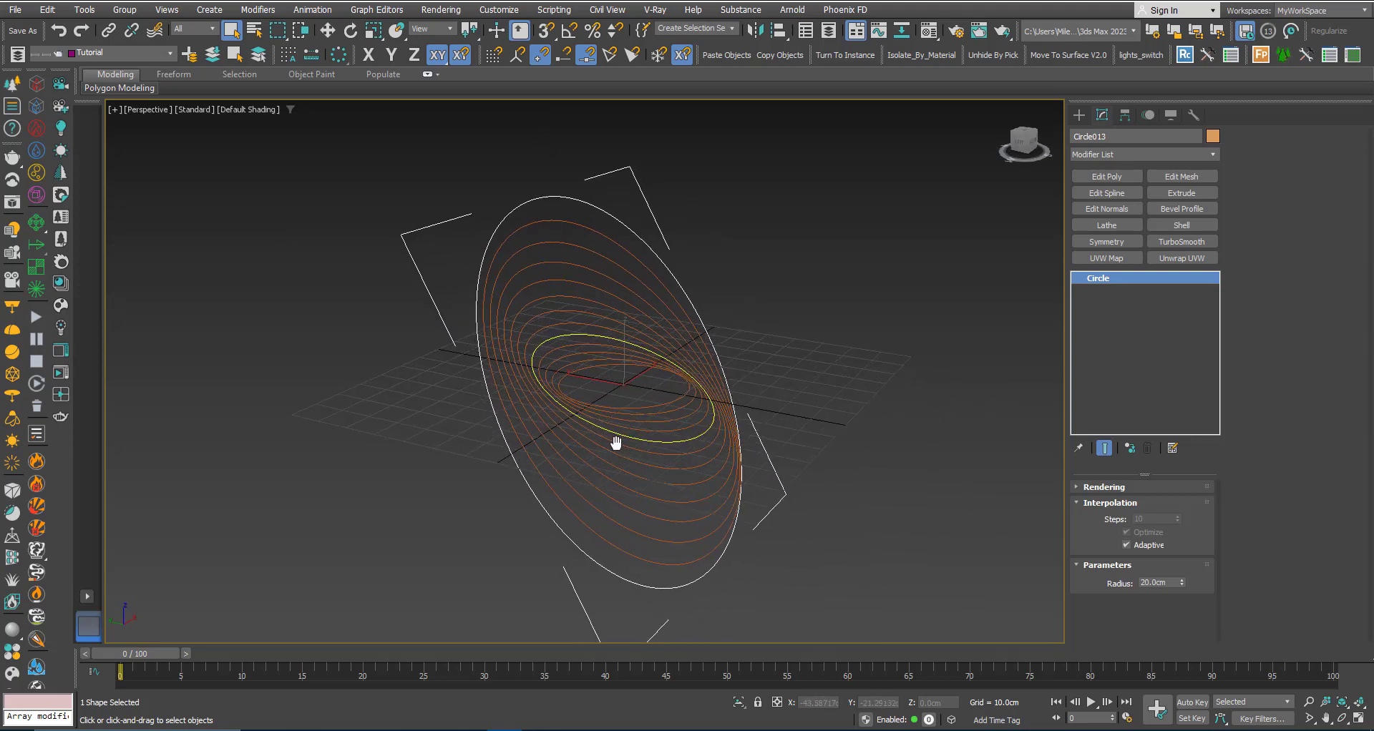
click(1087, 487)
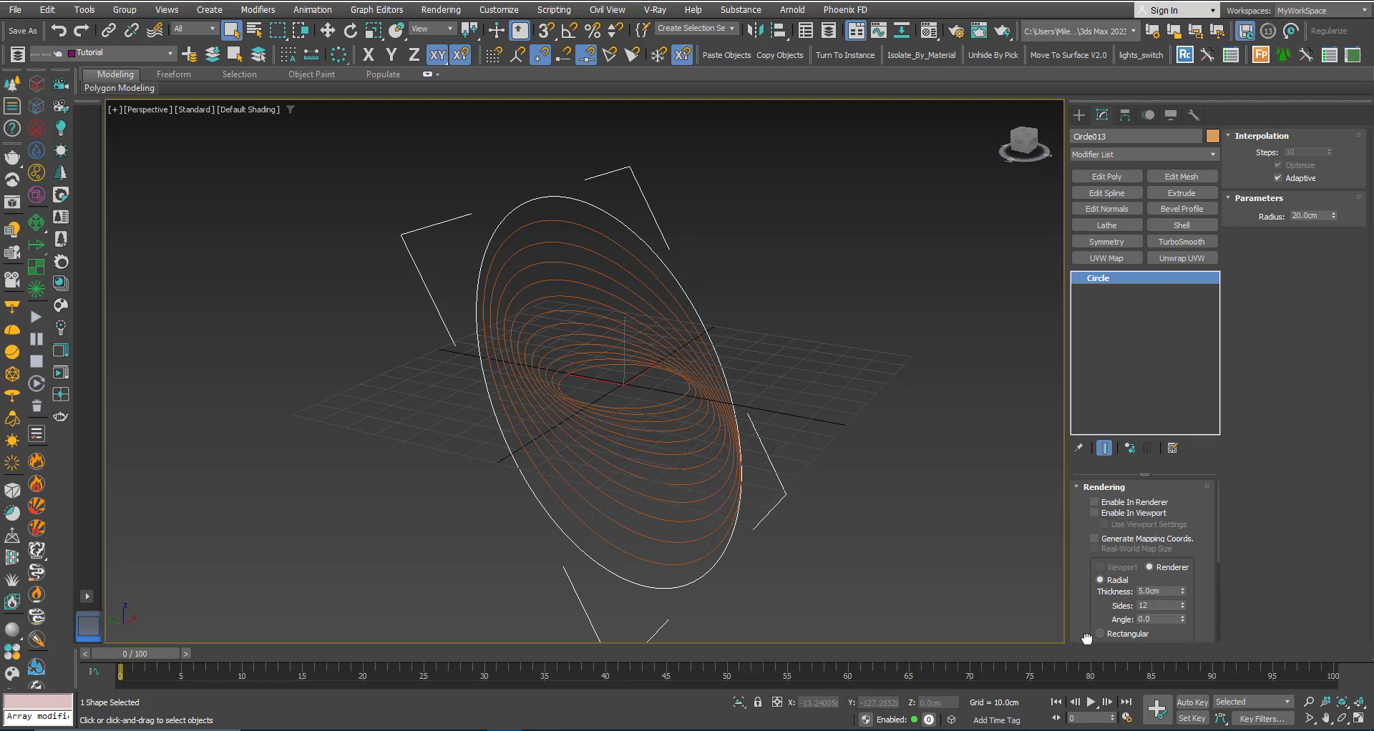
click(1093, 513)
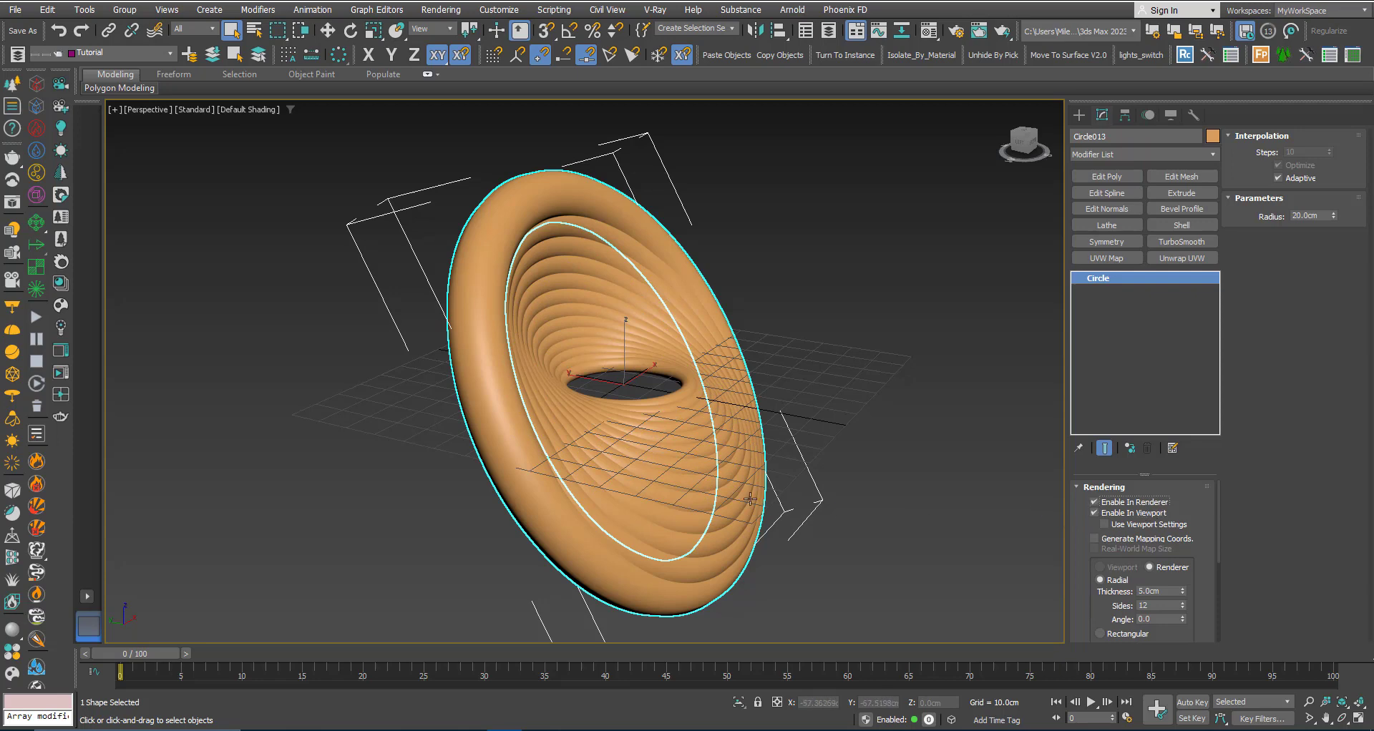
mouse_move(630, 471)
middle_down()
mouse_move(608, 454)
mouse_move(625, 465)
middle_up()
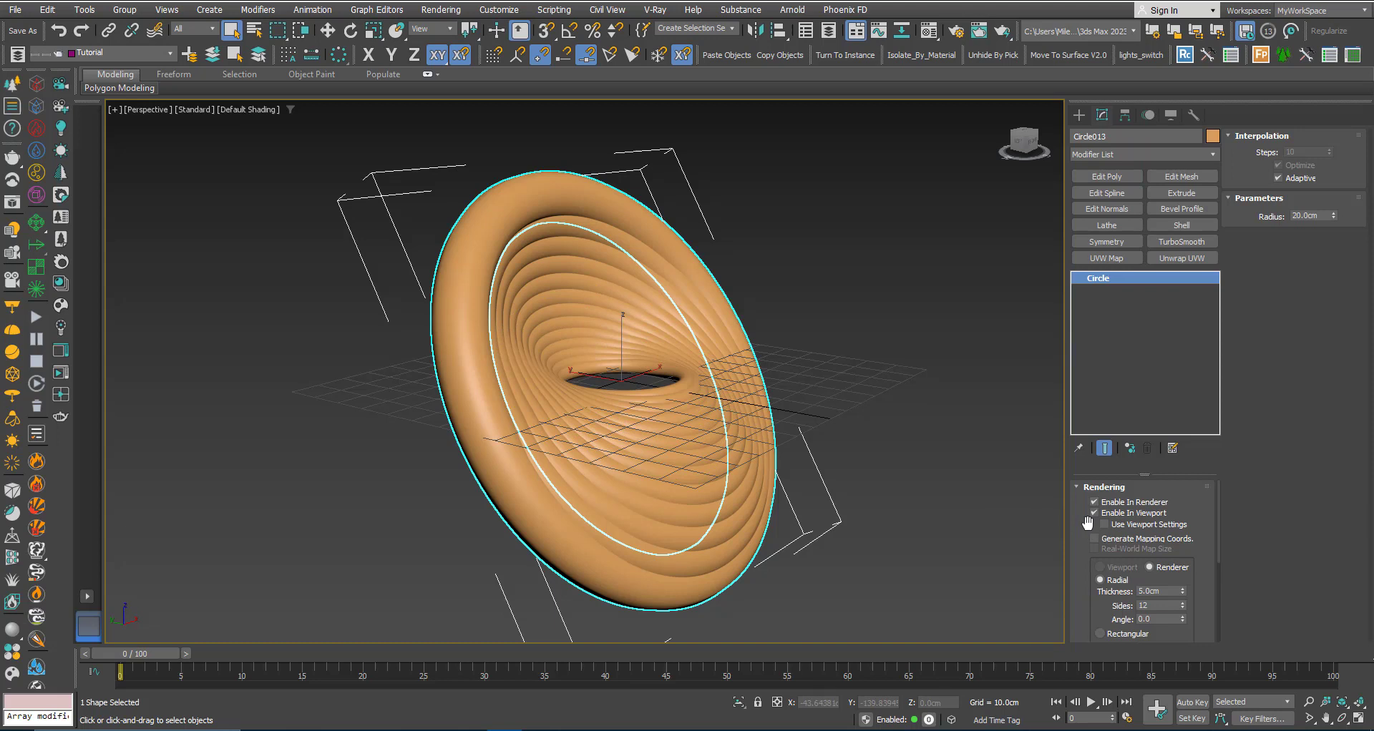
mouse_move(1087, 523)
mouse_down()
mouse_move(1073, 497)
mouse_move(1079, 538)
mouse_move(1076, 510)
mouse_up()
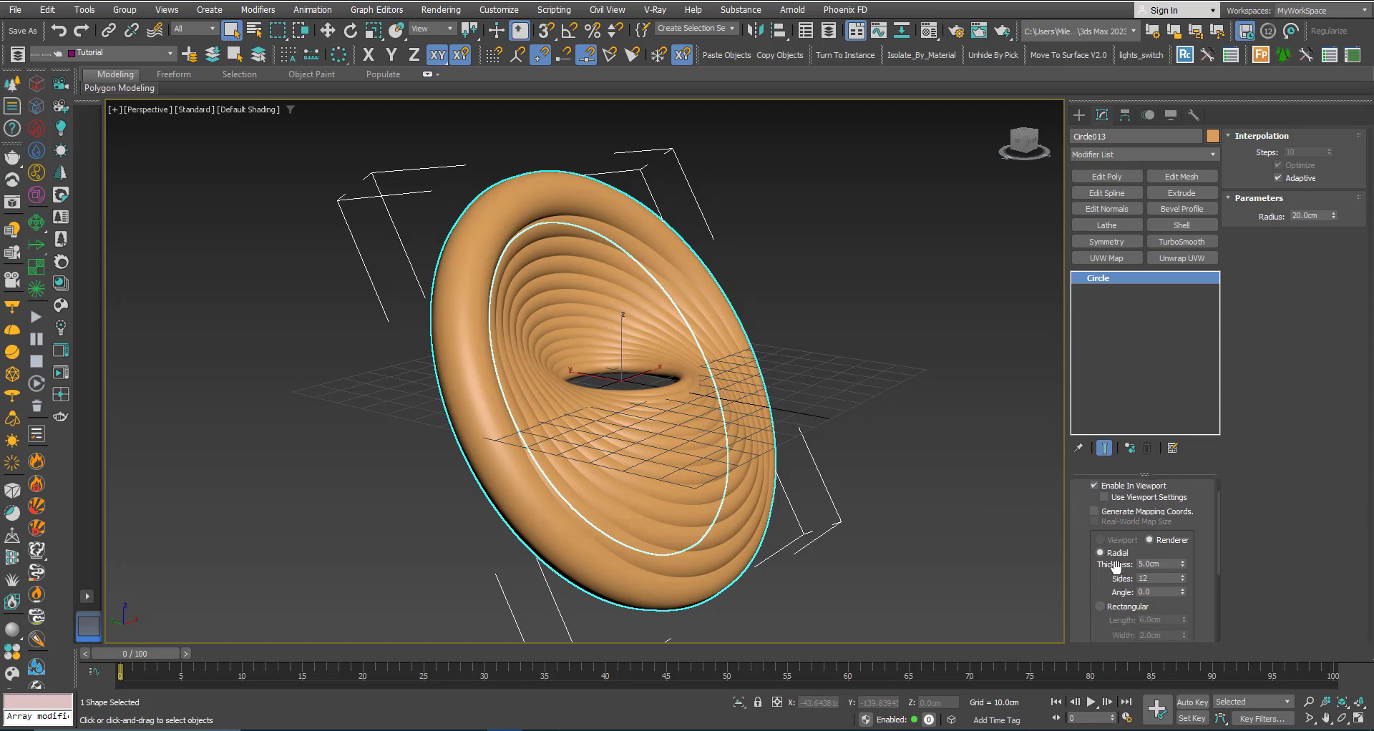
double_click(1154, 564)
text(1)
key(Return)
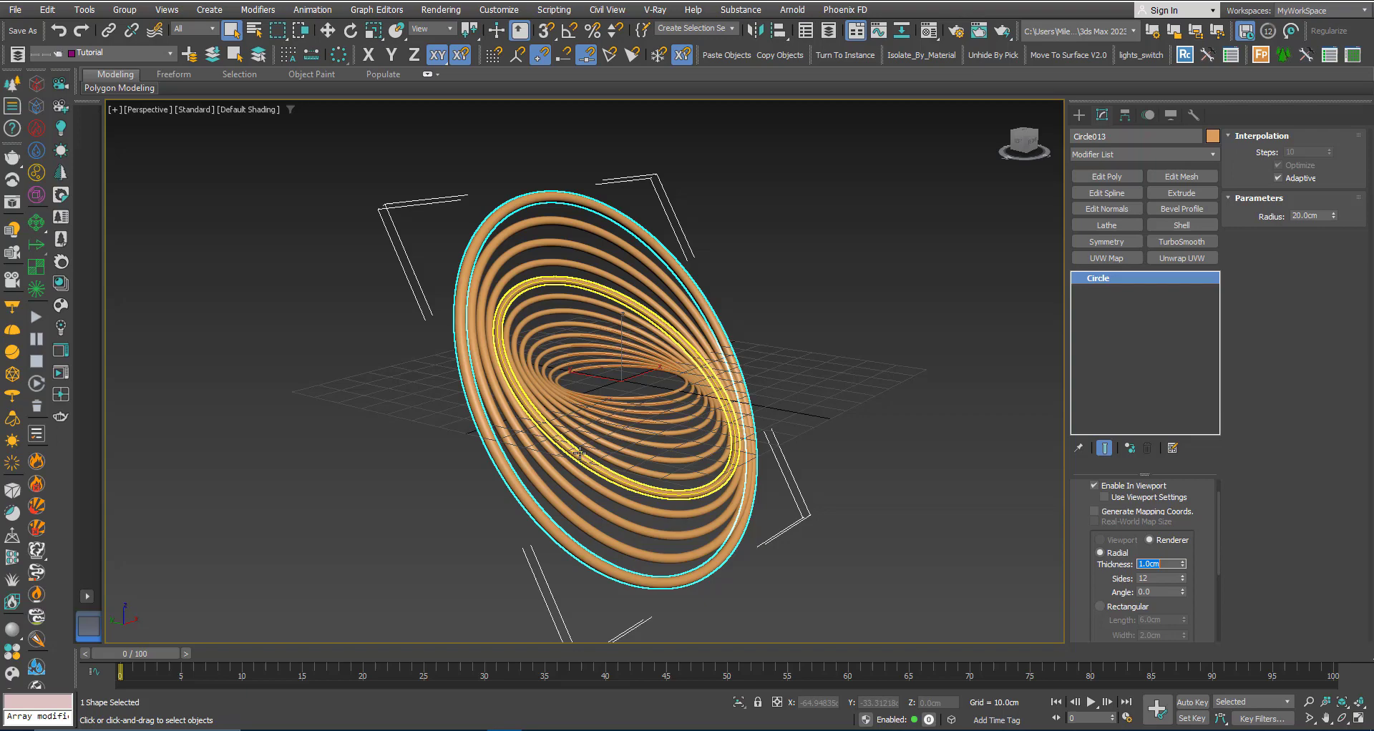
- Compare the tube thickness of the inner and outer rings up close and from several angles
scroll(561, 451, up, 5)
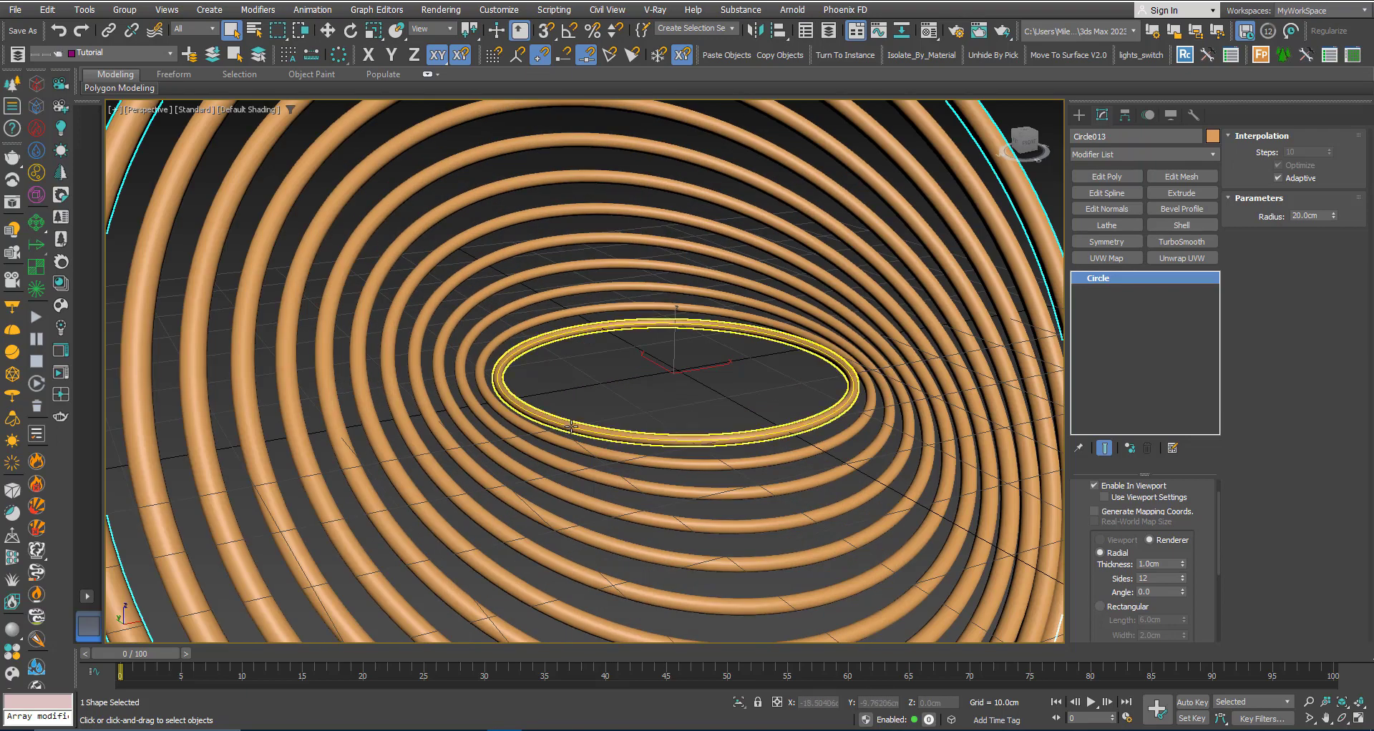
scroll(567, 452, up, 2)
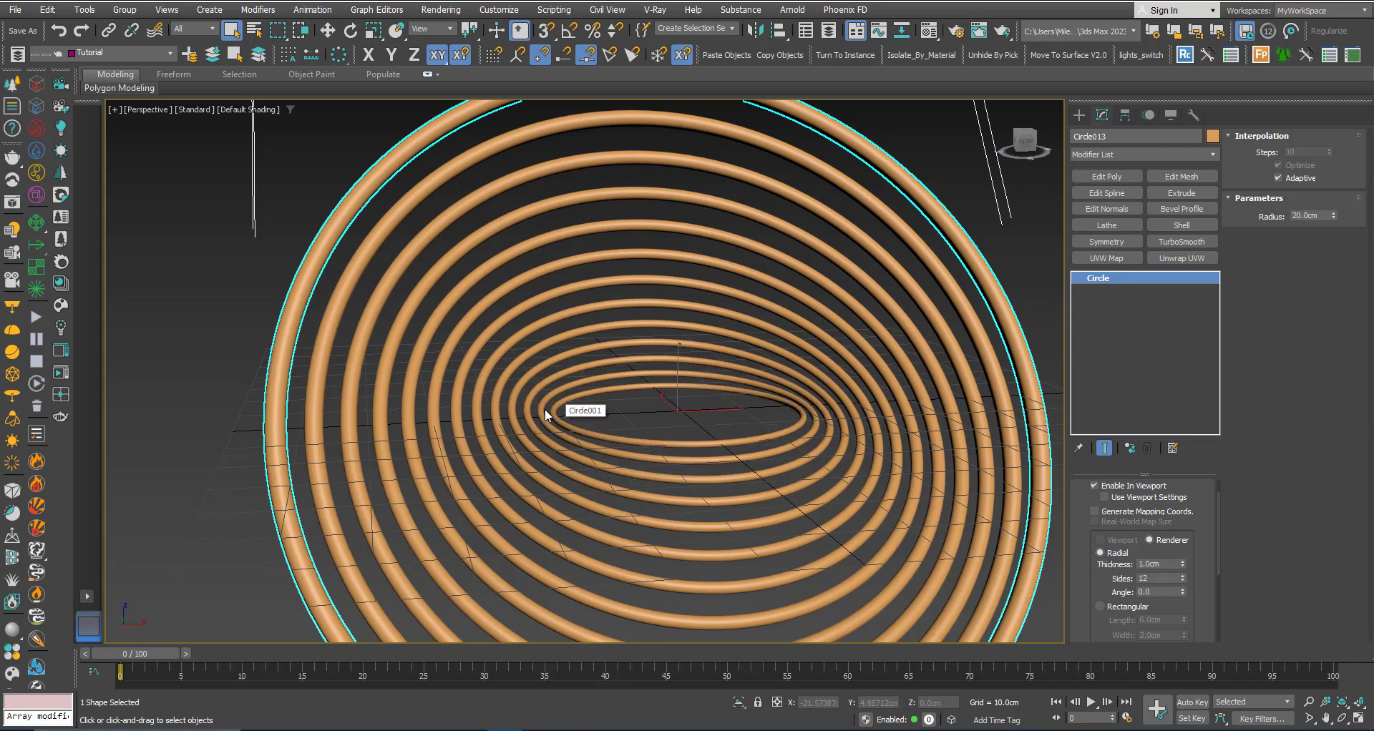
scroll(505, 399, down, 3)
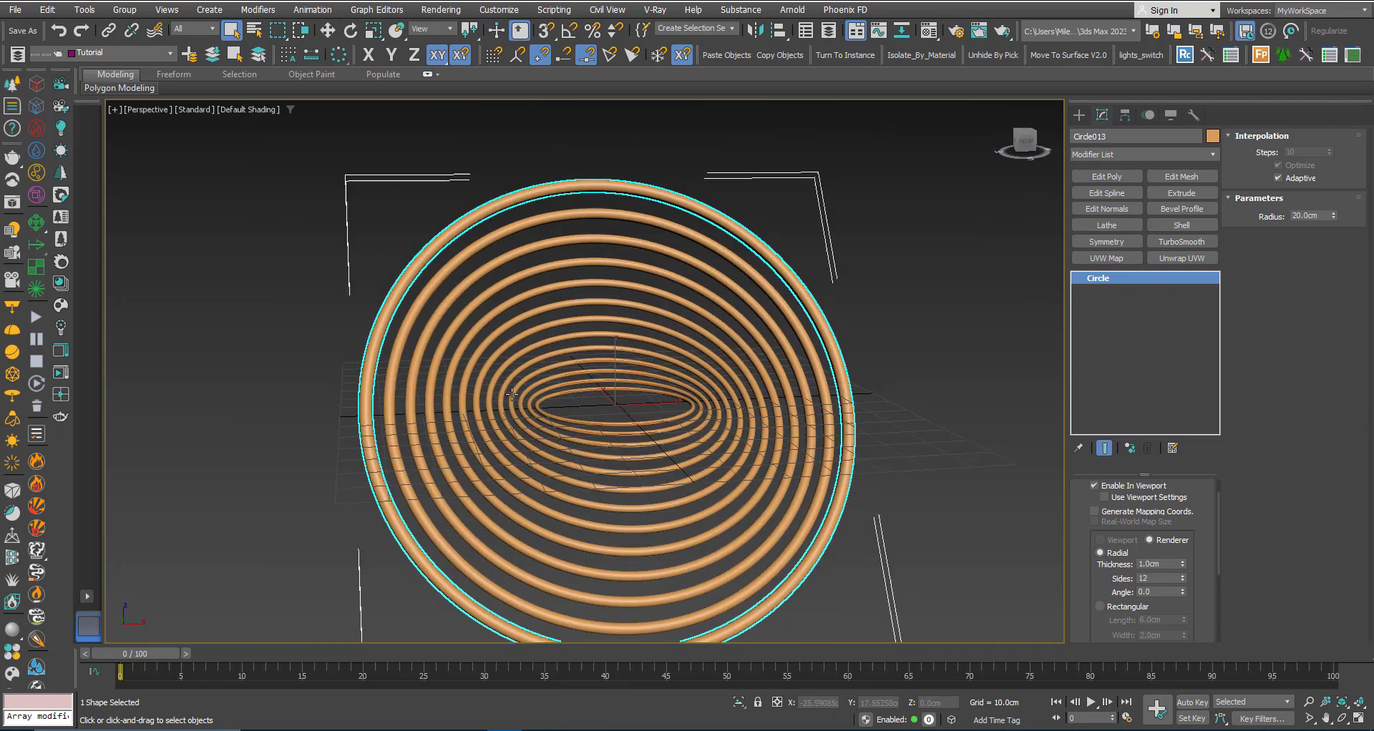
scroll(512, 412, up, 3)
mouse_move(517, 423)
alt+middle_down()
mouse_move(601, 429)
mouse_move(530, 445)
alt+middle_up()
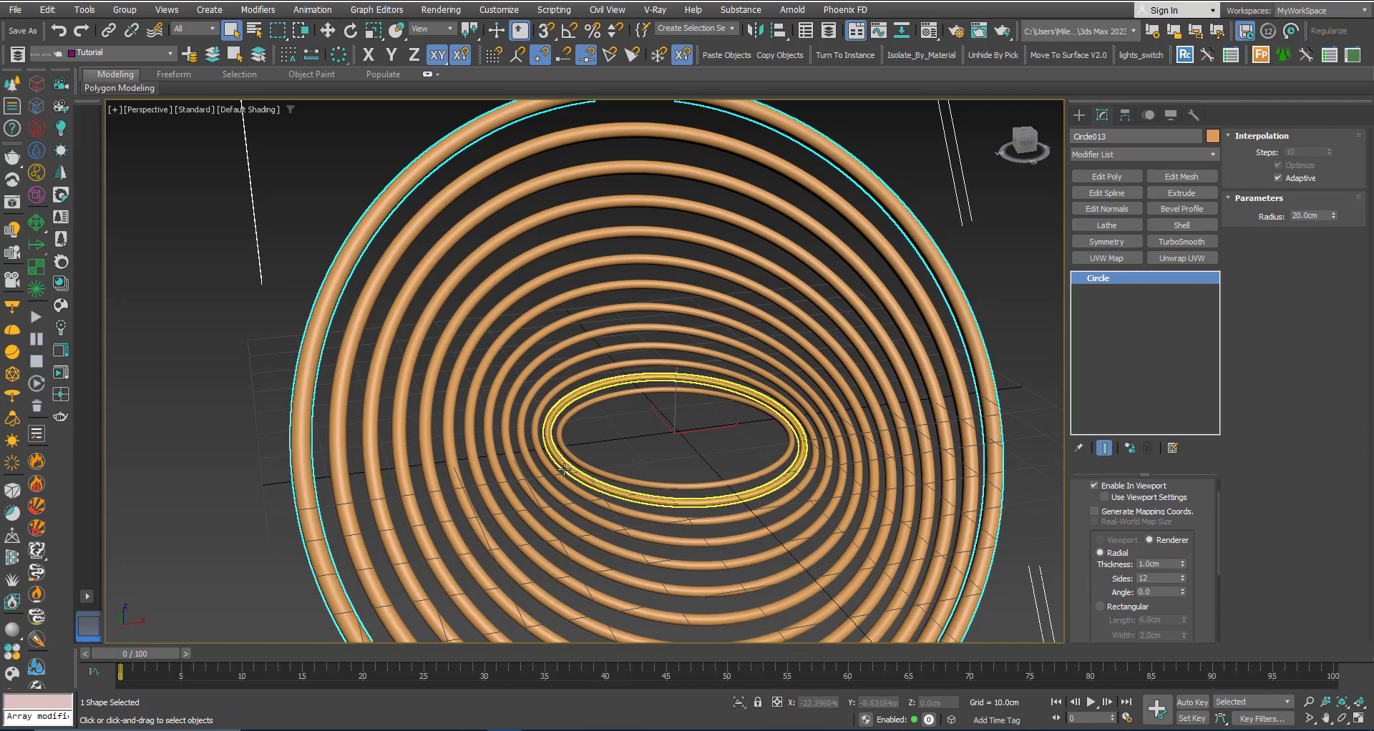
alt+middle_drag(562, 465, 494, 358)
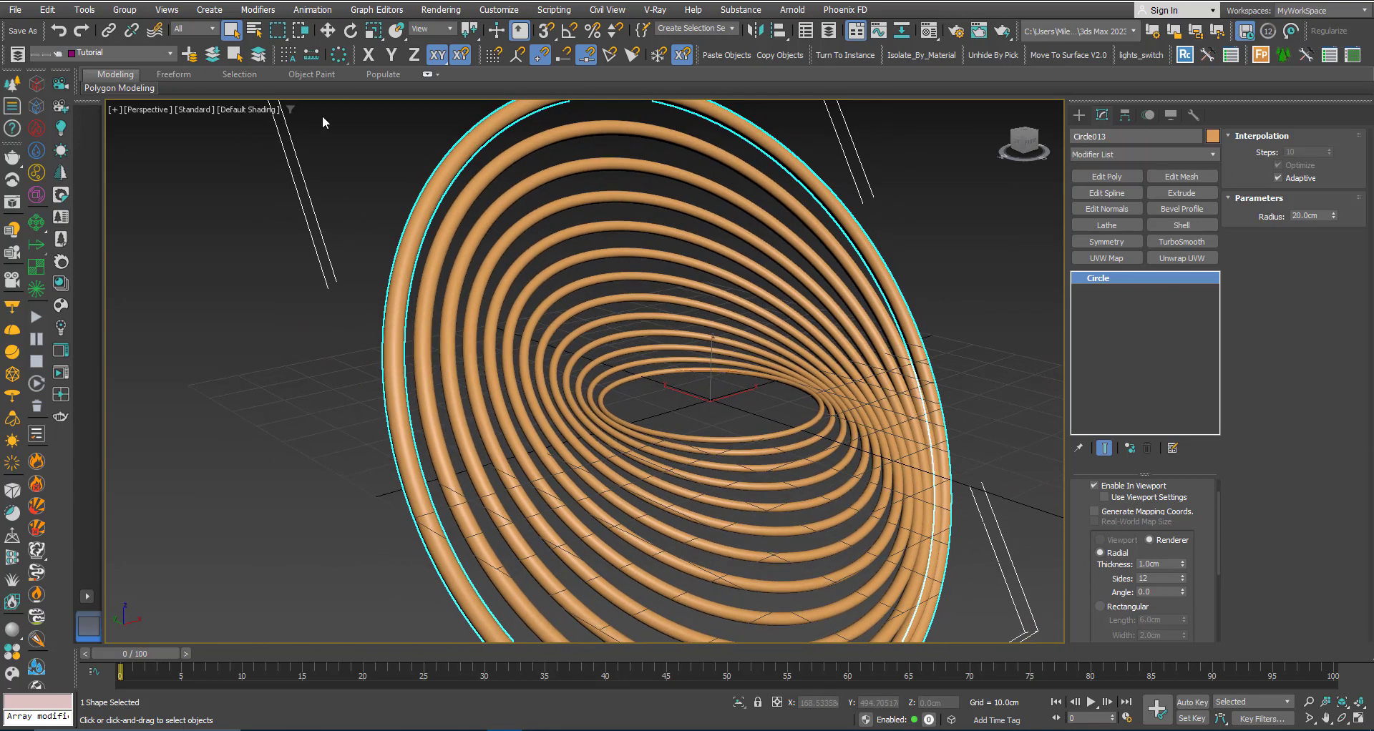
- Inspect the absolute scale values of one of the middle rings in the Scale Transform Type-In
click(553, 367)
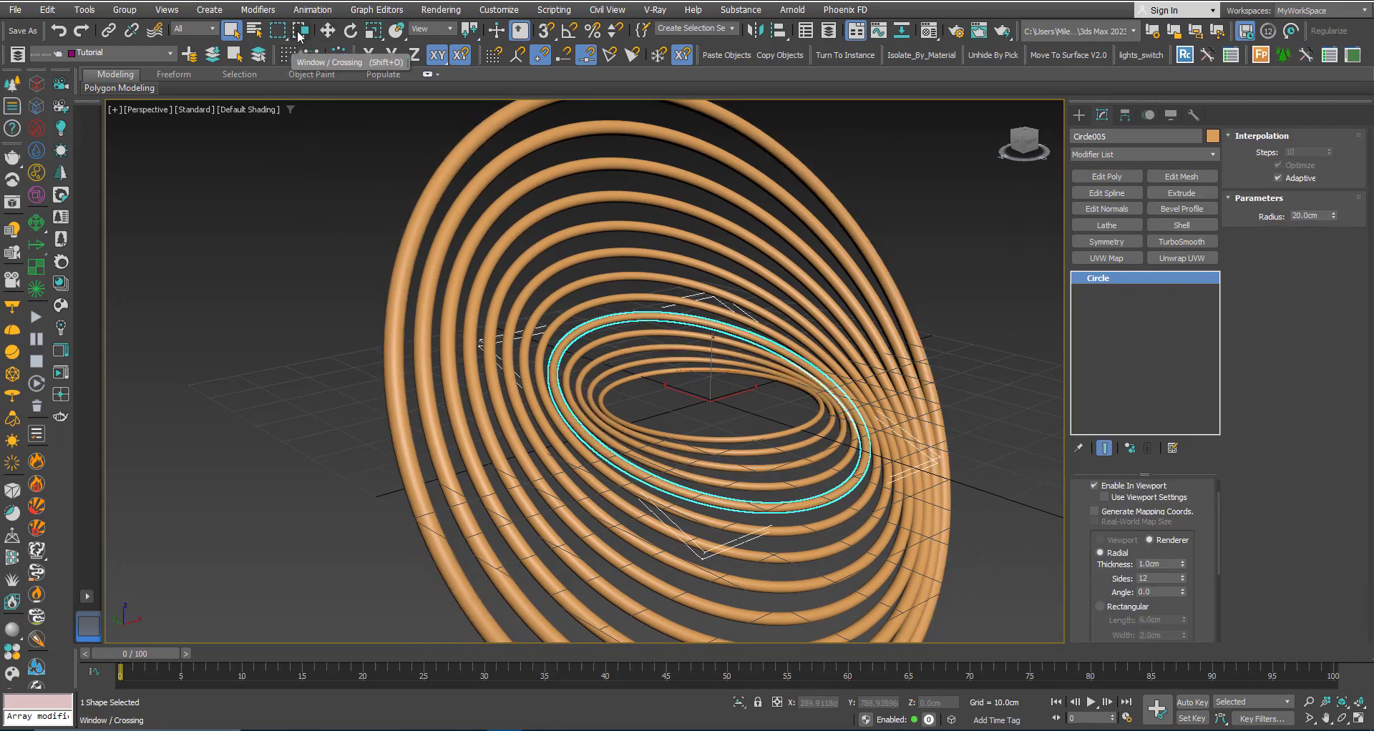
right_click(373, 30)
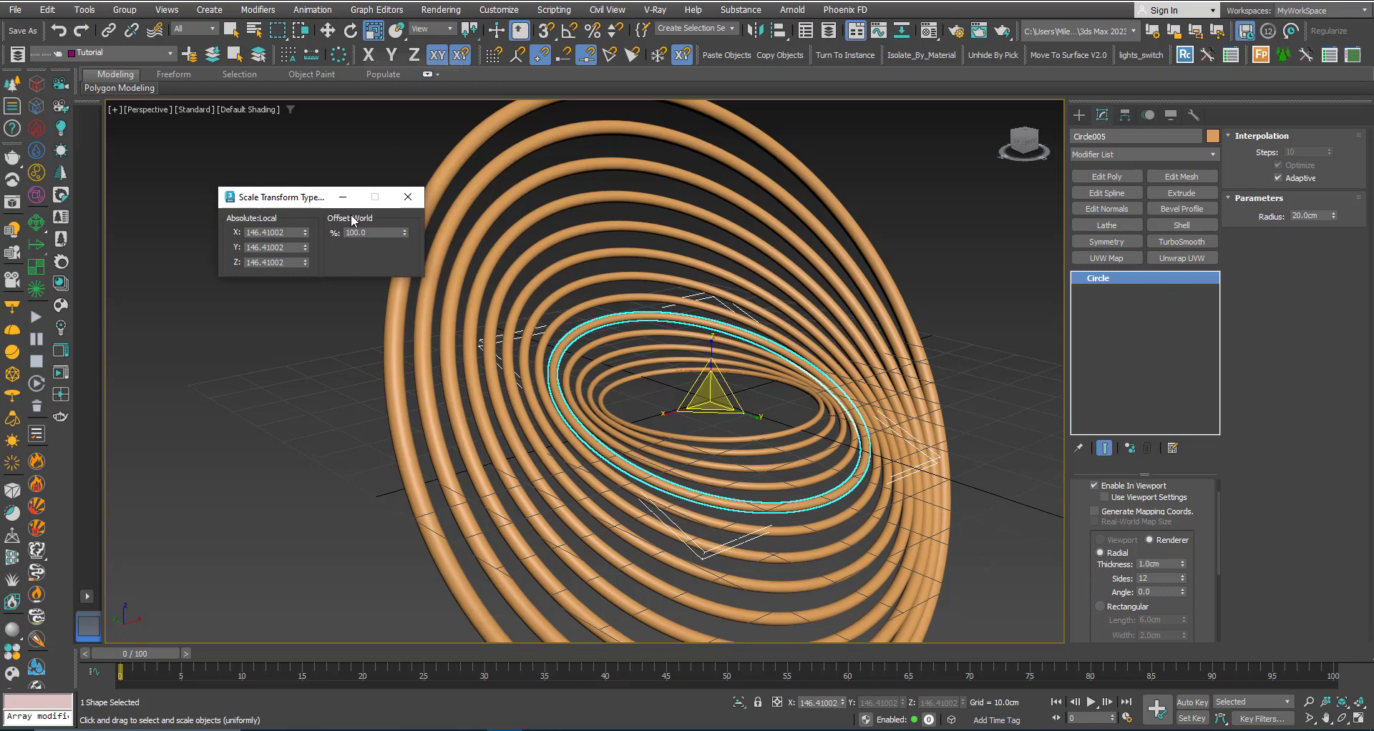
drag(304, 200, 281, 196)
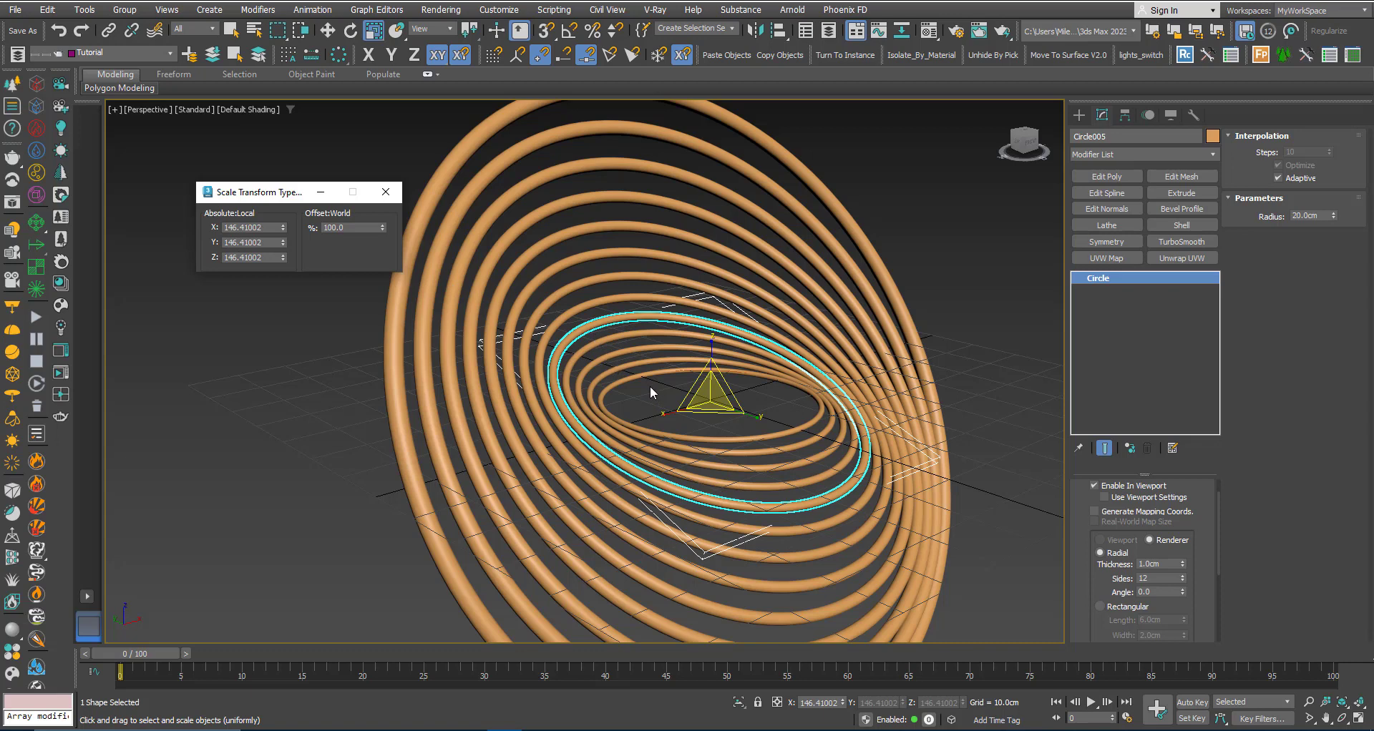
alt+middle_drag(648, 383, 634, 387)
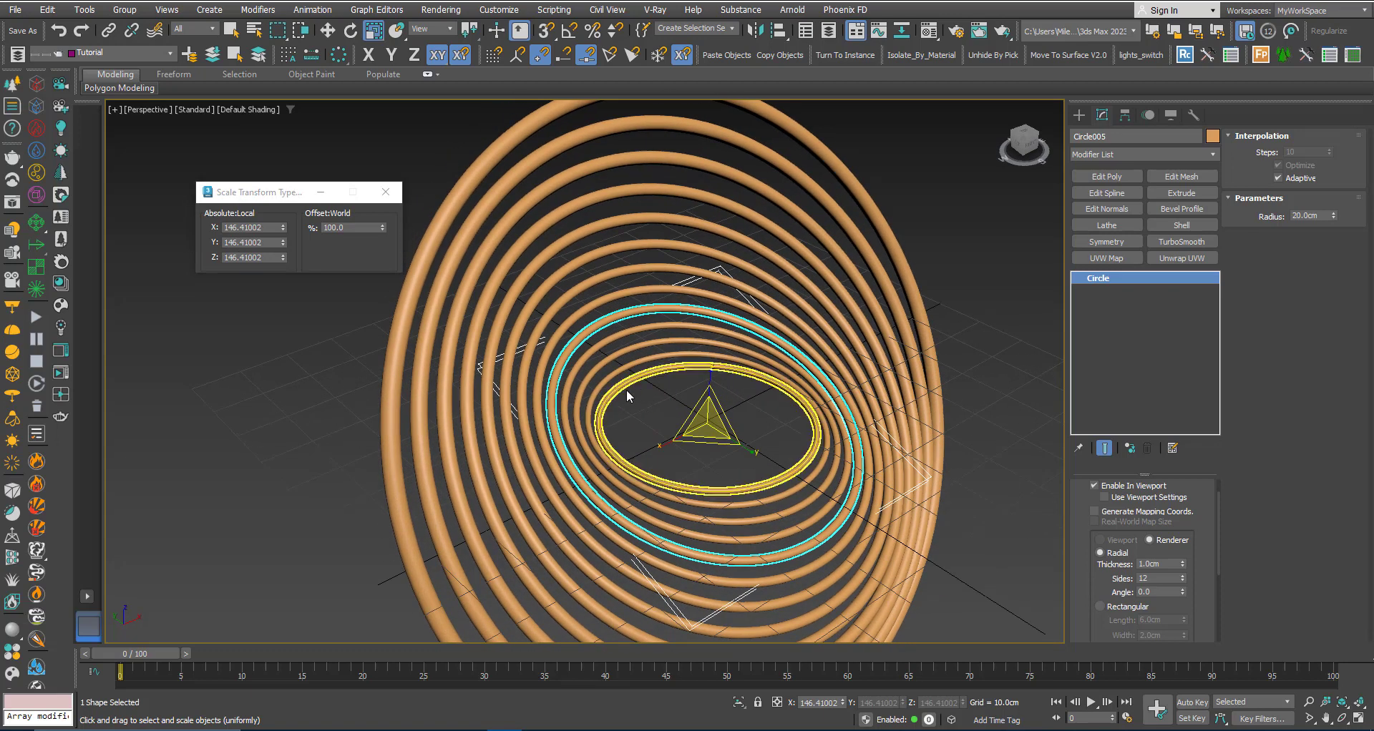
click(396, 198)
- Turn off Enable In Renderer and Enable In Viewport for the rings and clear the selection
scroll(528, 371, down, 4)
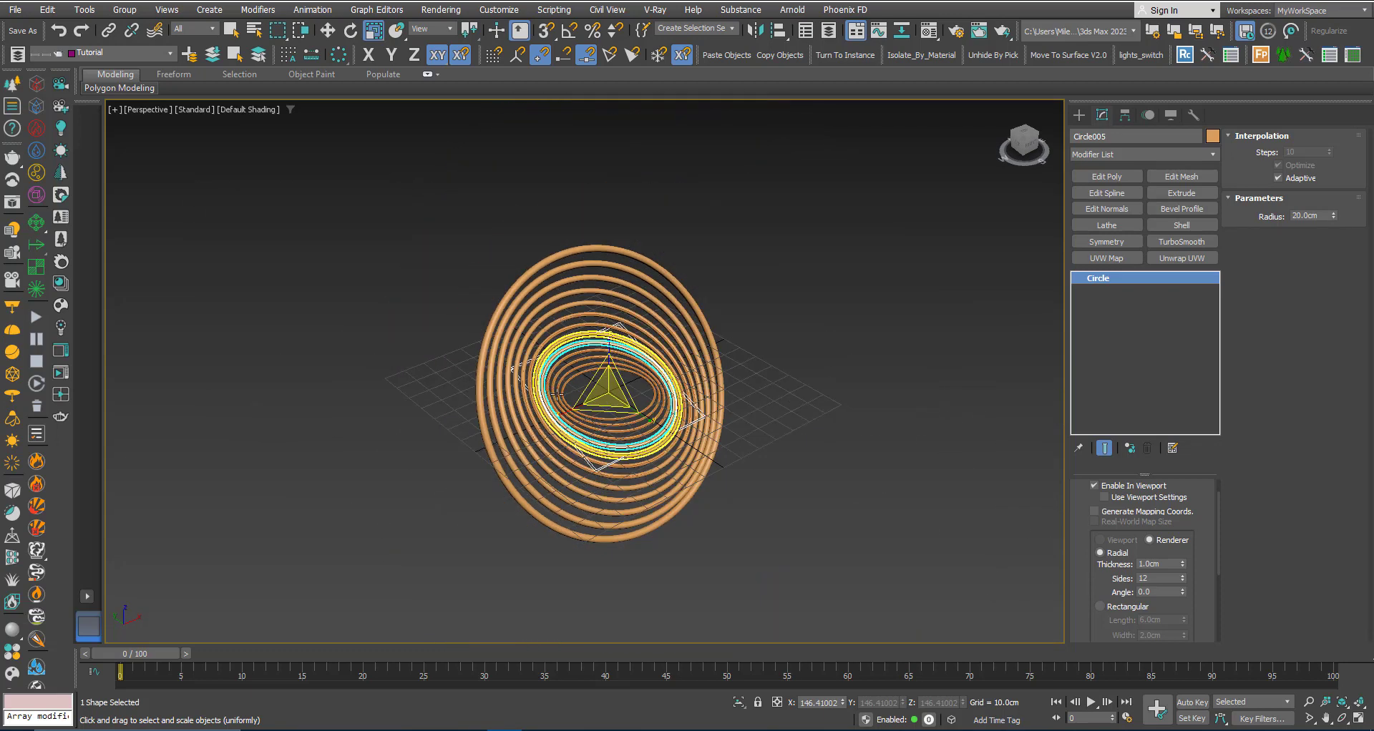
mouse_move(557, 392)
alt+middle_down()
mouse_move(504, 347)
mouse_move(544, 350)
alt+middle_up()
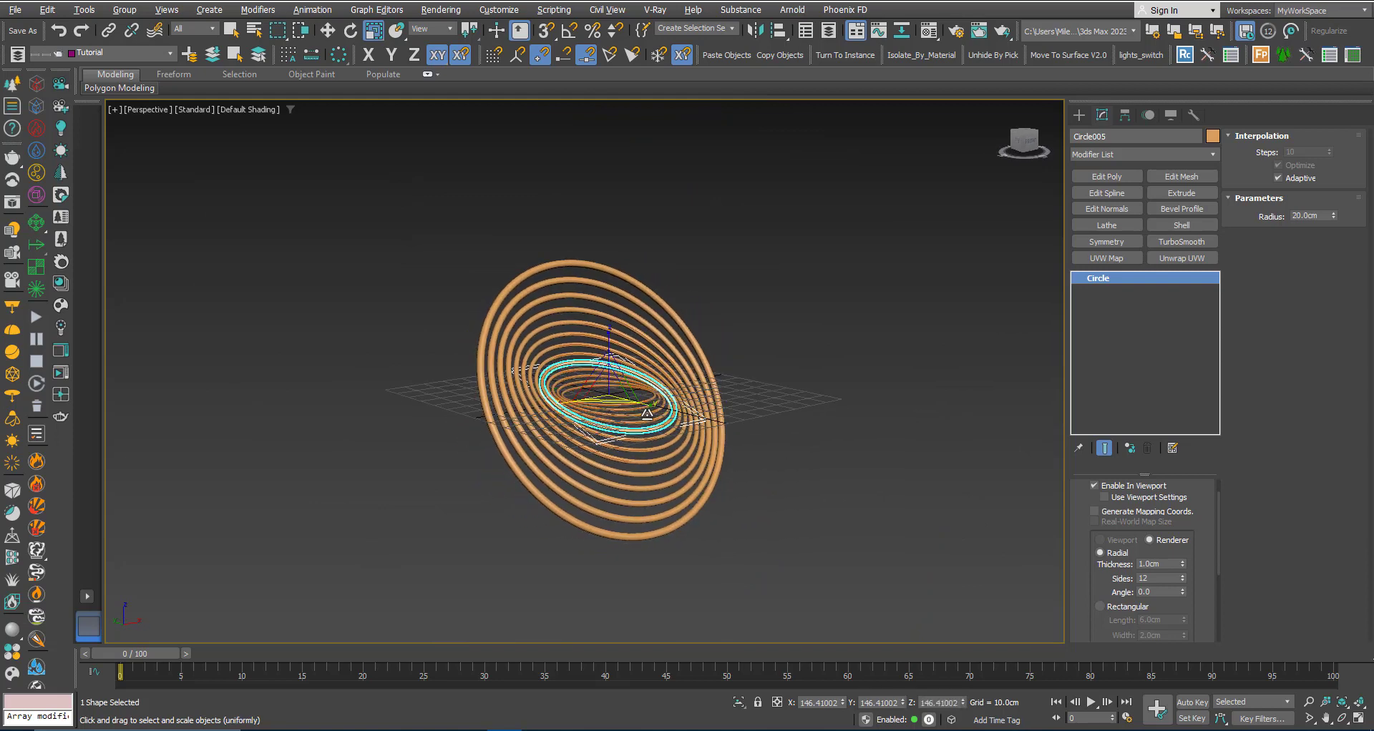
scroll(1110, 580, up, 1)
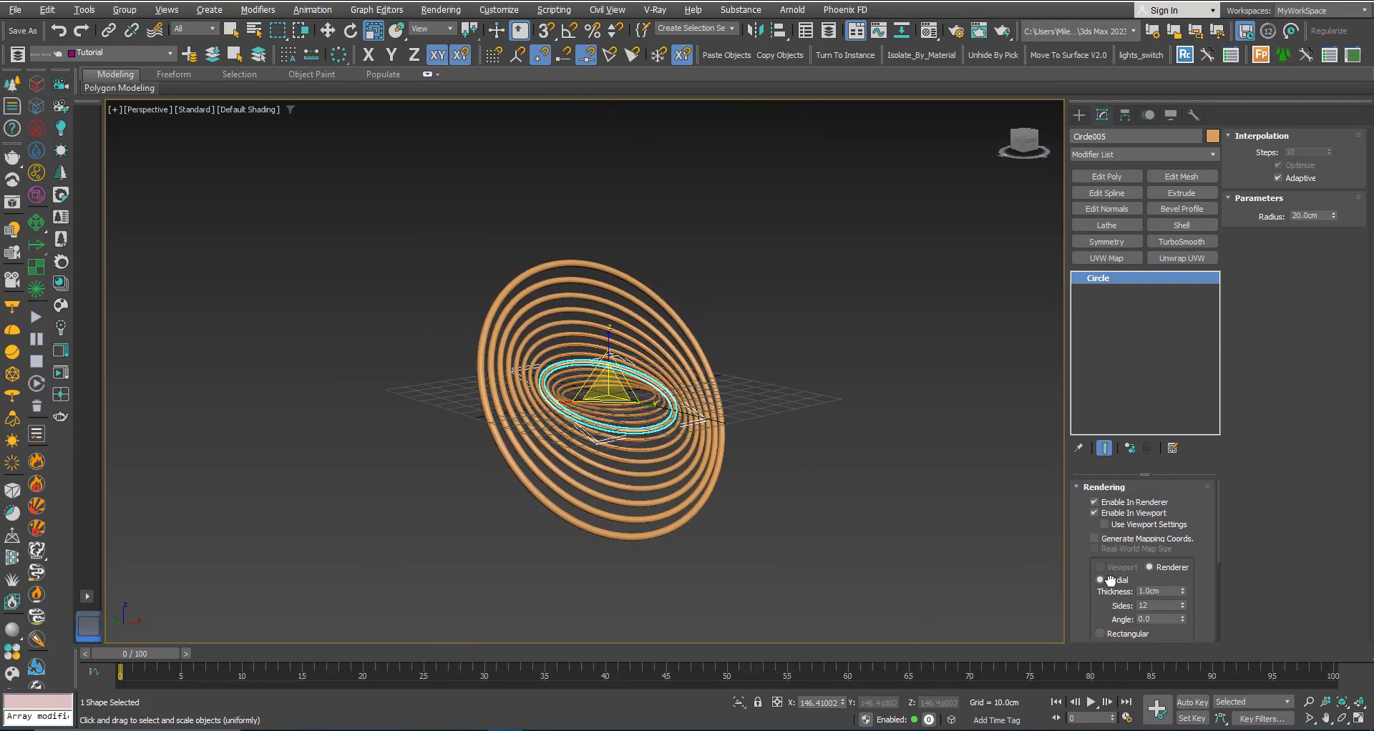
click(1095, 513)
click(880, 512)
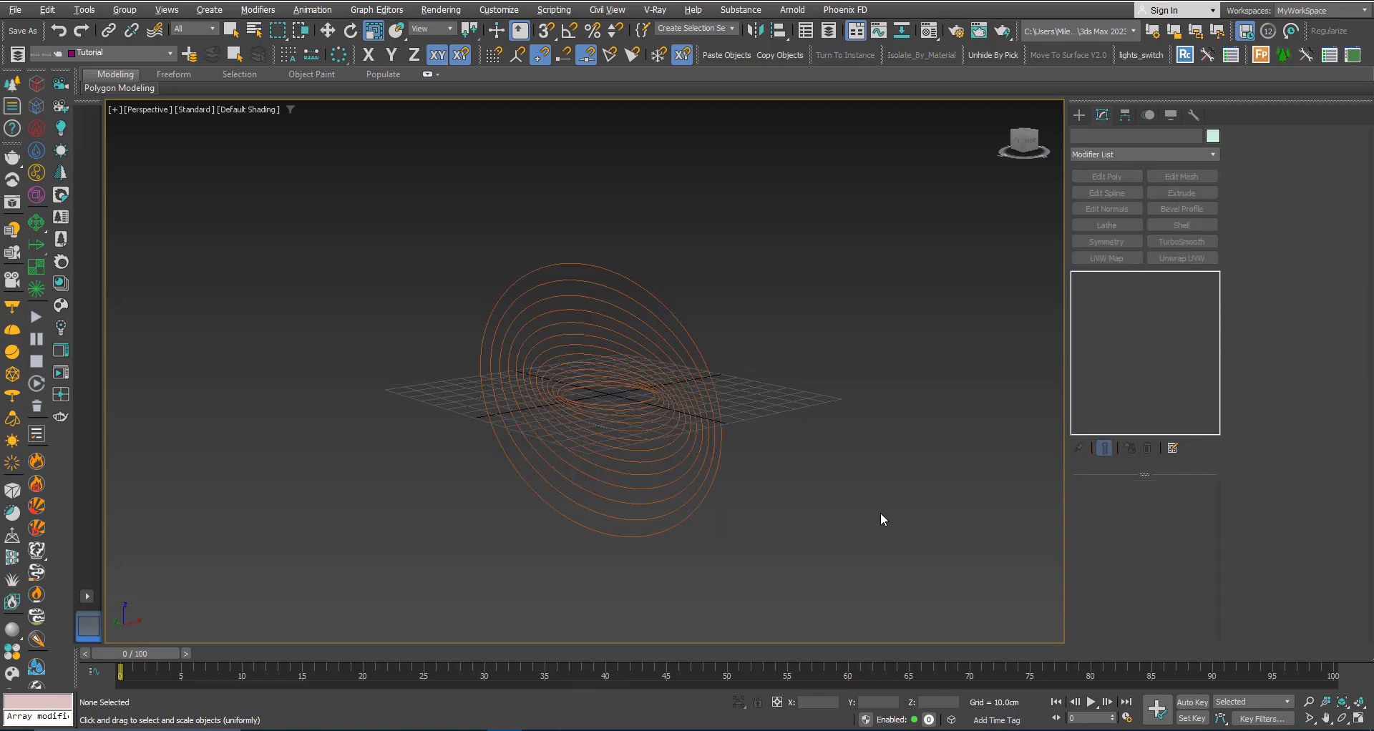
- Select all the circles and apply Reset XForm to them
drag(772, 552, 399, 215)
click(1194, 114)
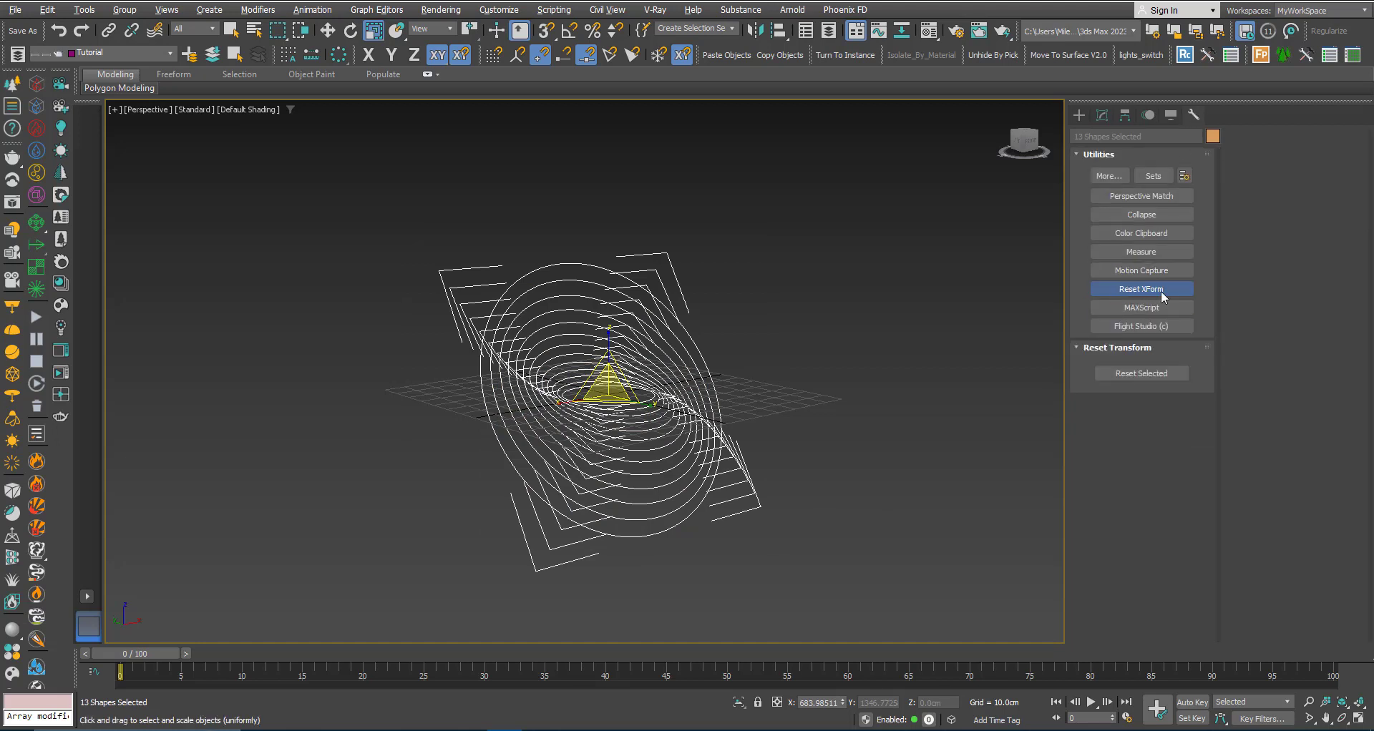
click(1122, 377)
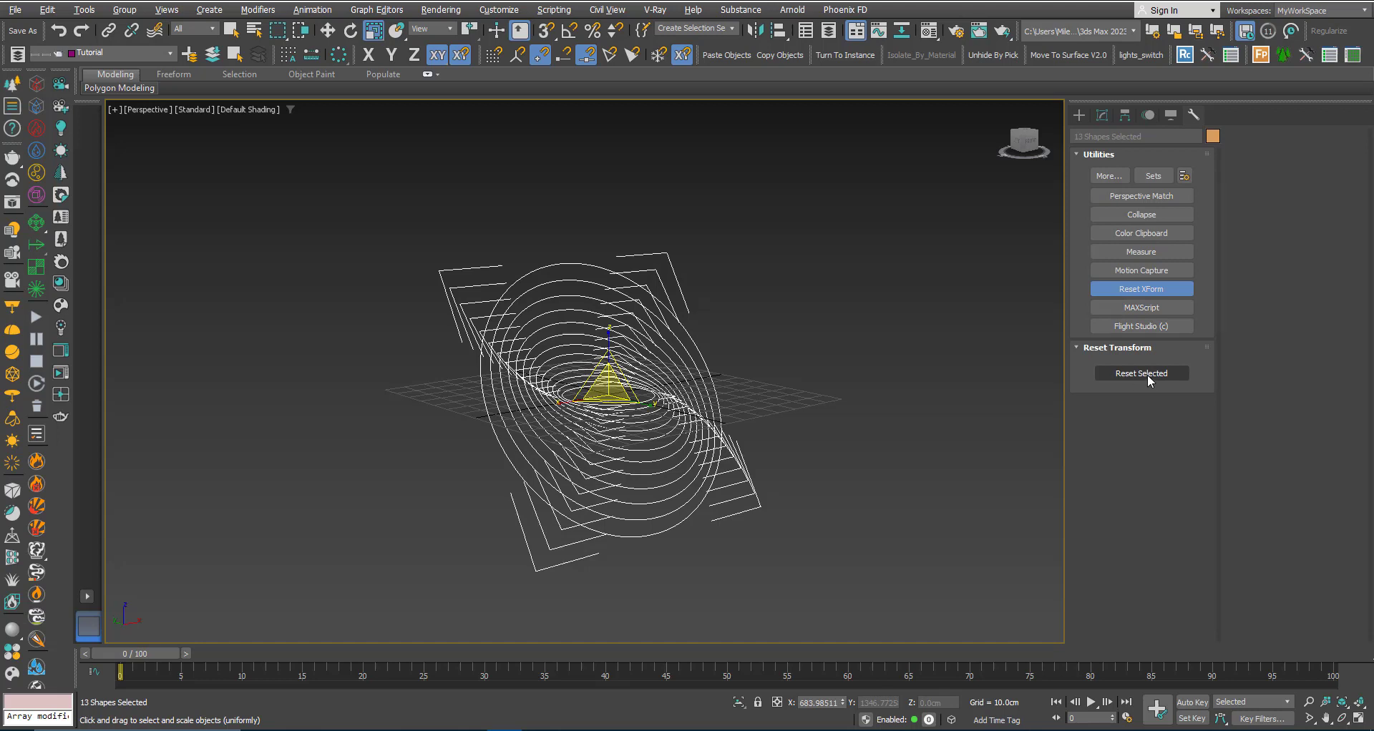
click(1102, 117)
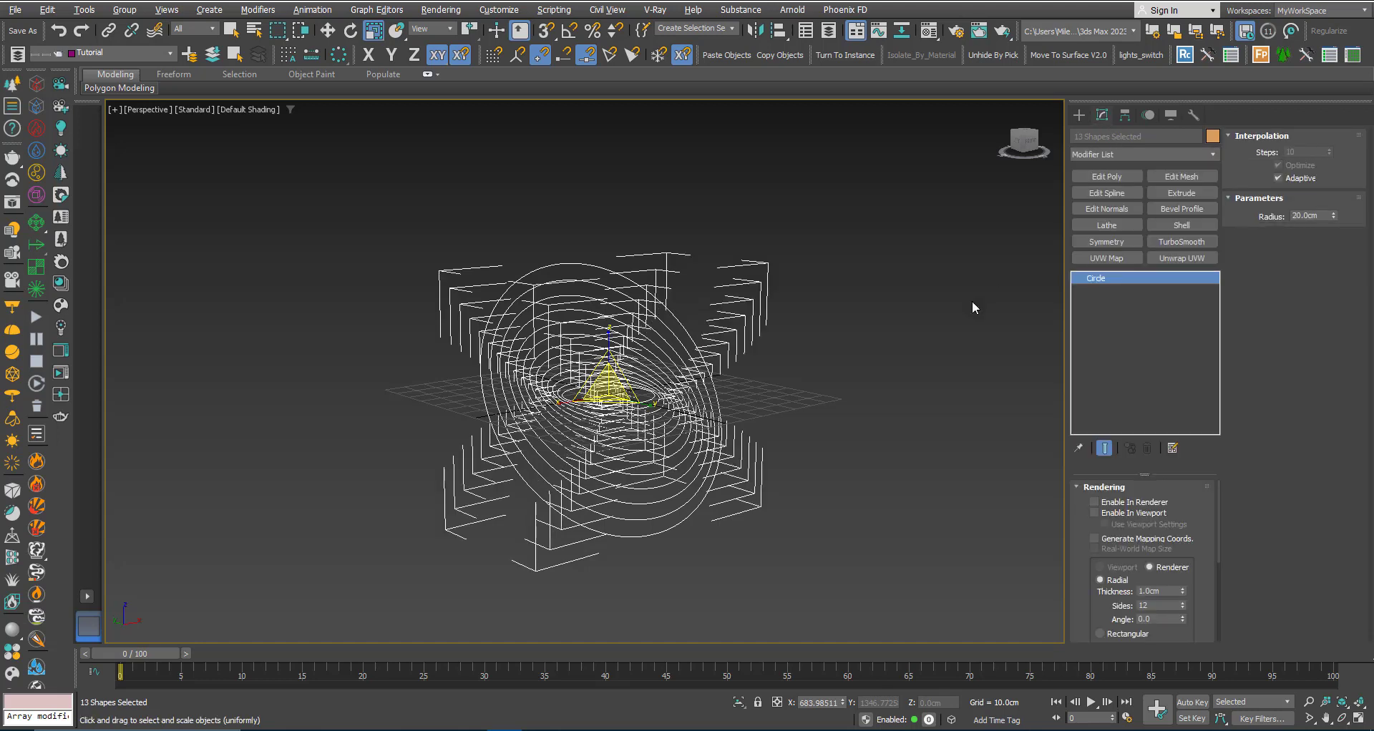
- Check a single ring's modifier stack for the Reset XForm modifier, then deselect it
click(729, 474)
scroll(599, 413, up, 3)
click(544, 447)
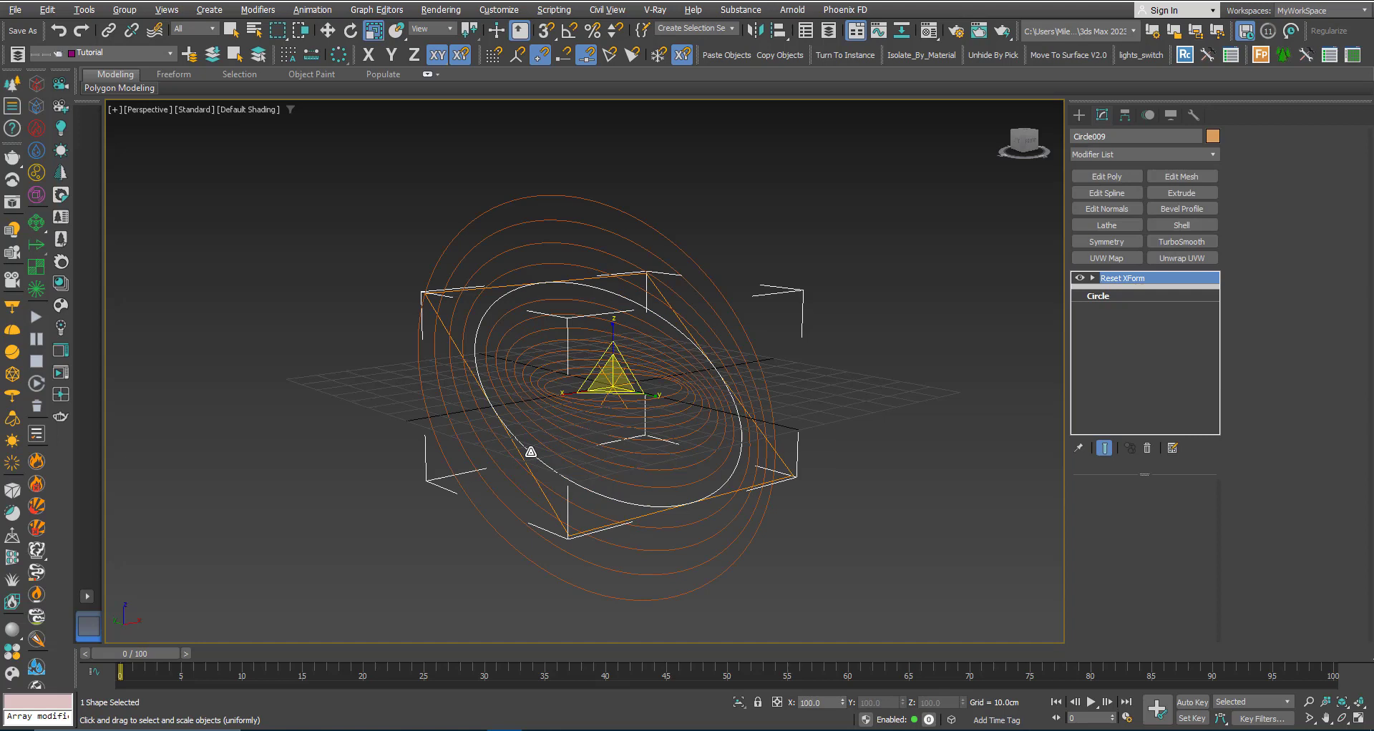
click(536, 460)
key(q)
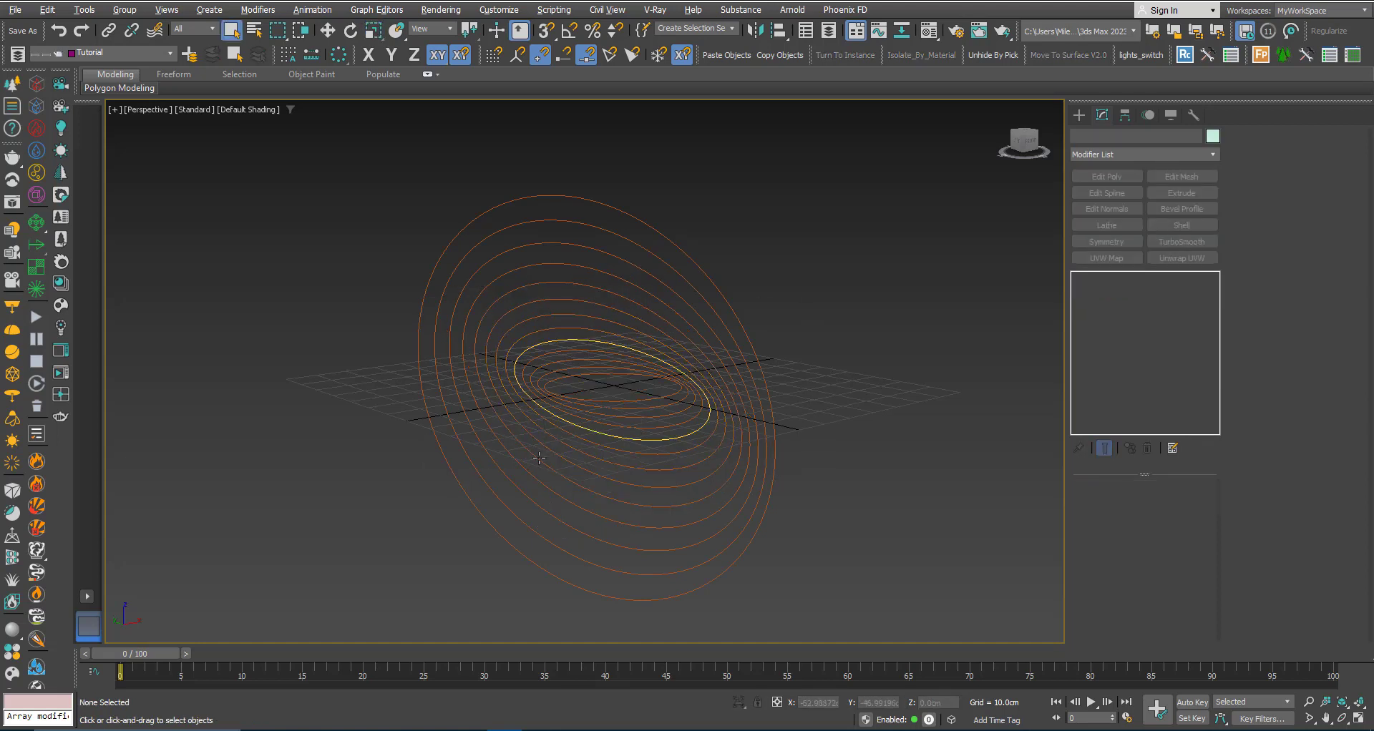
- Check the absolute scale values of the reset outer rings in the Scale Transform Type-In
click(472, 375)
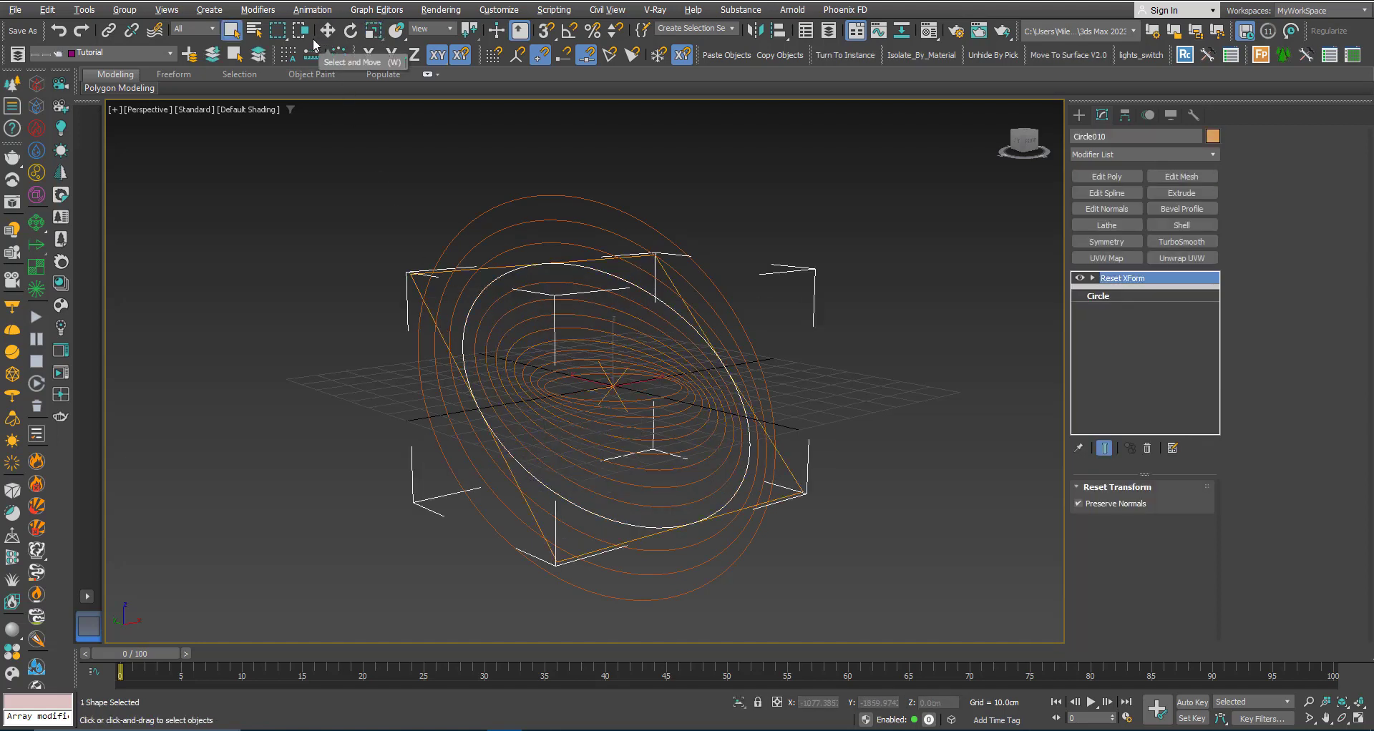
right_click(373, 30)
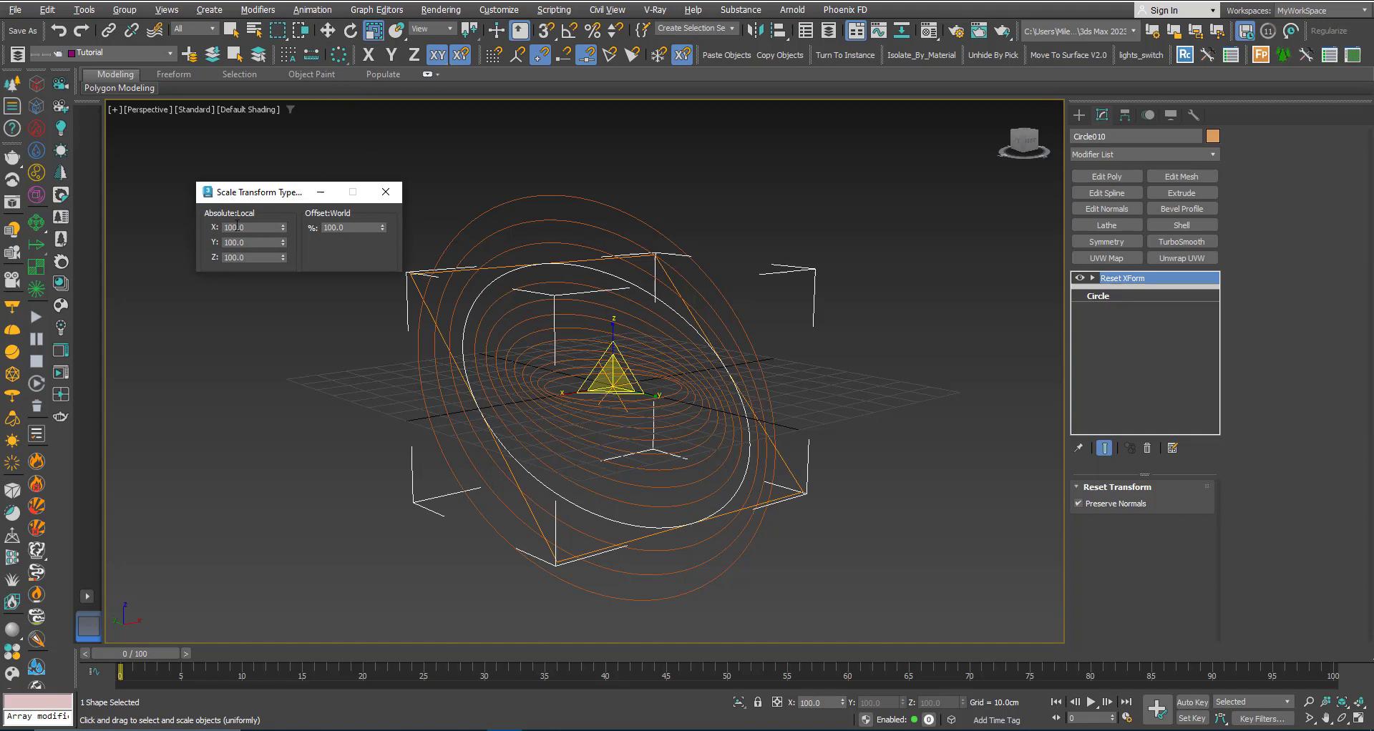
key(q)
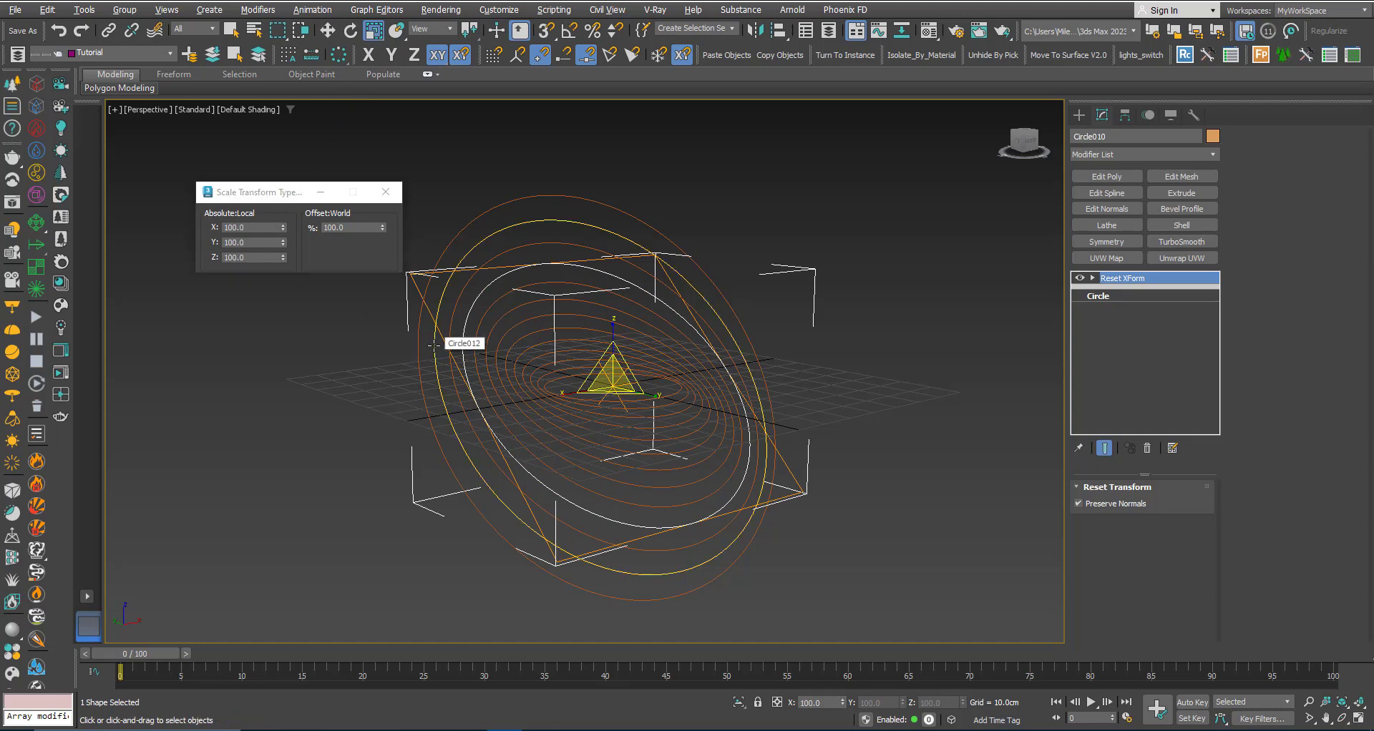
click(434, 334)
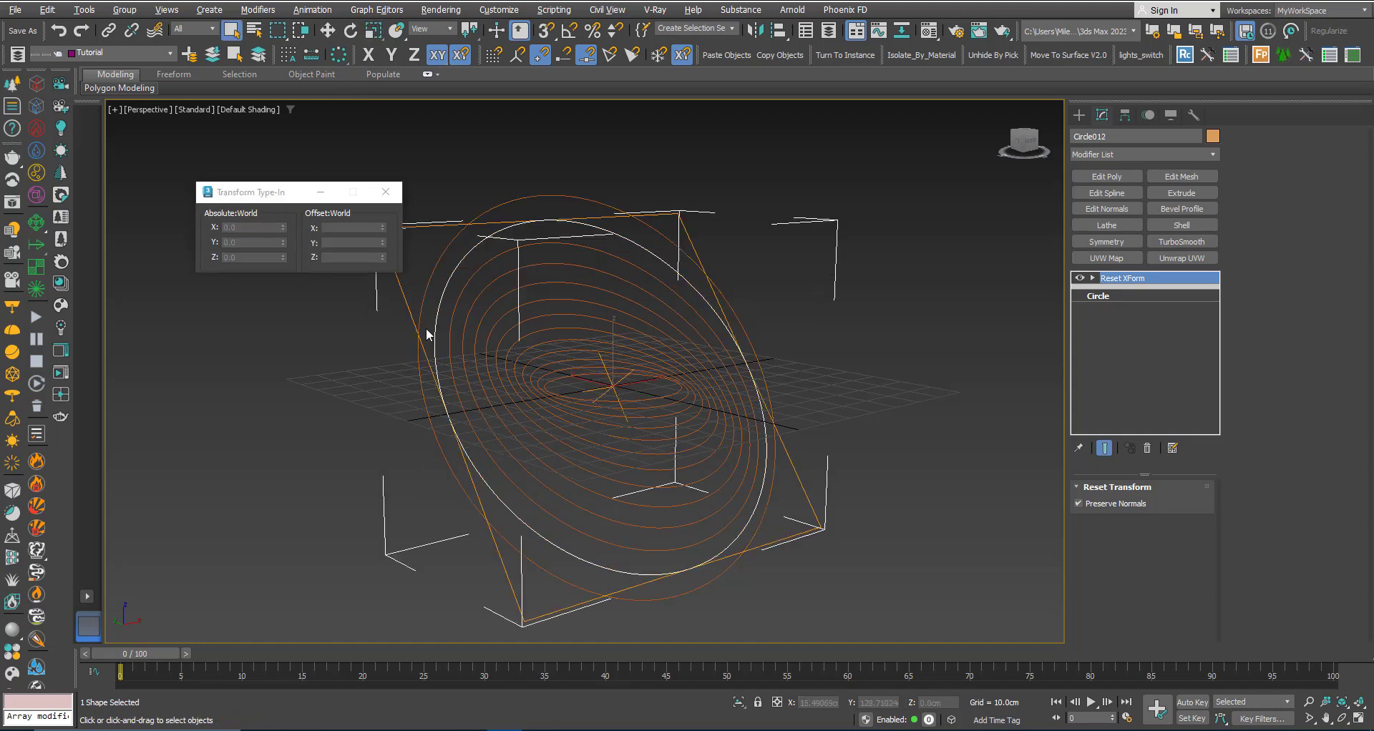
- Turn on Enable In Renderer and Enable In Viewport at the base Circle level of the innermost ring
key(r)
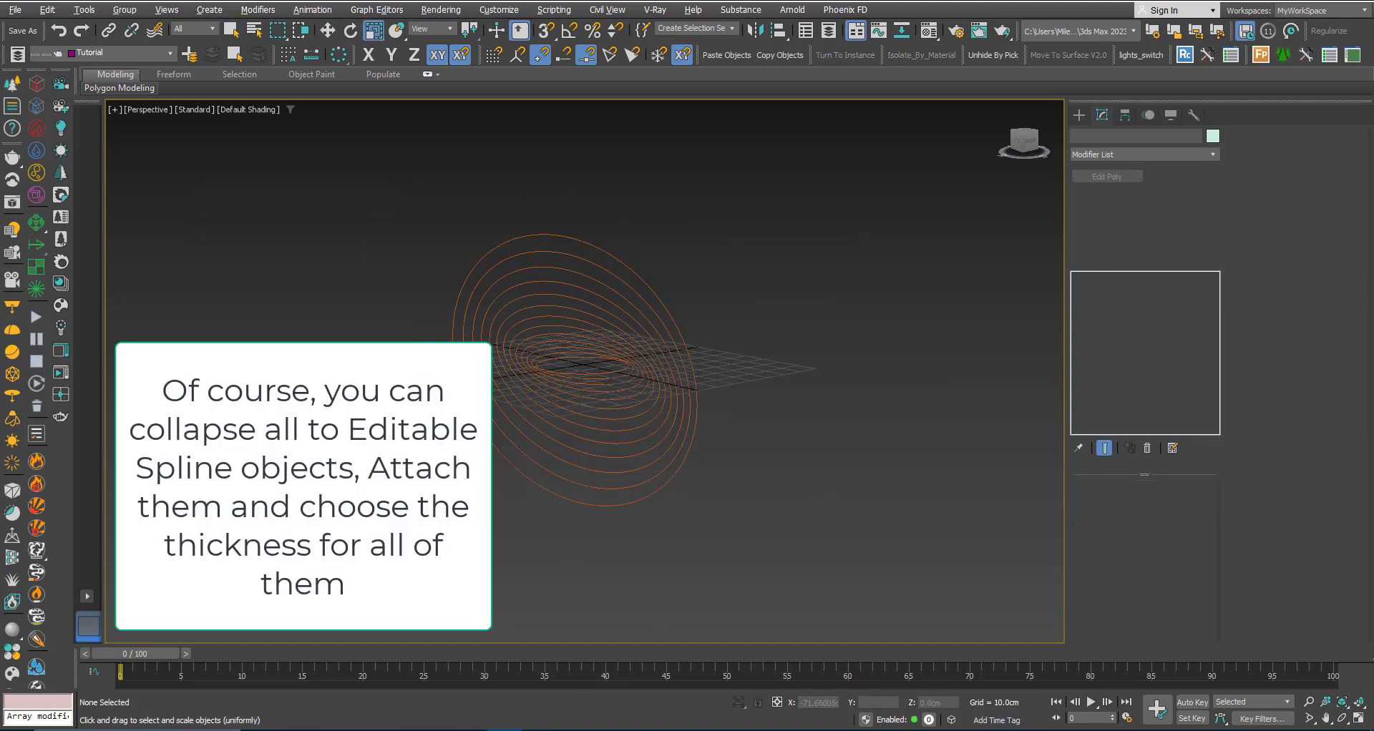
click(585, 373)
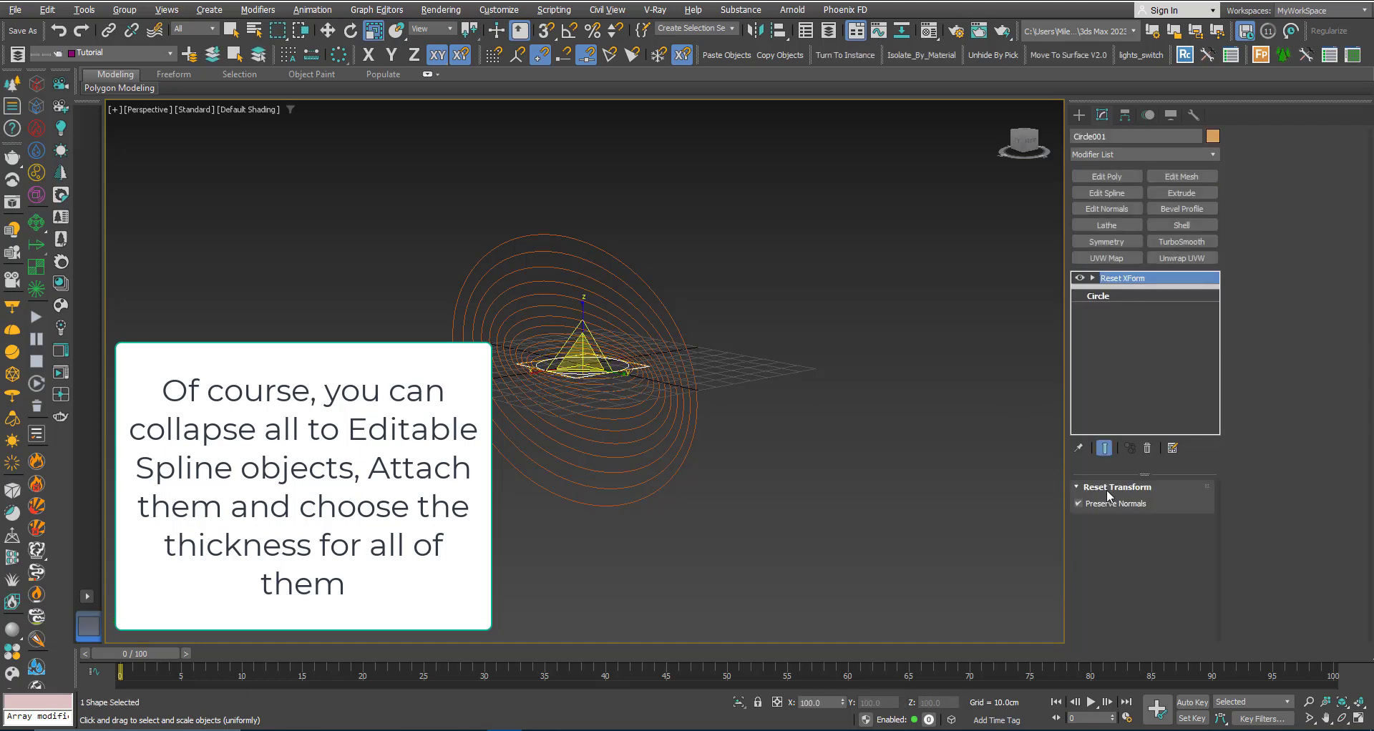
click(1106, 297)
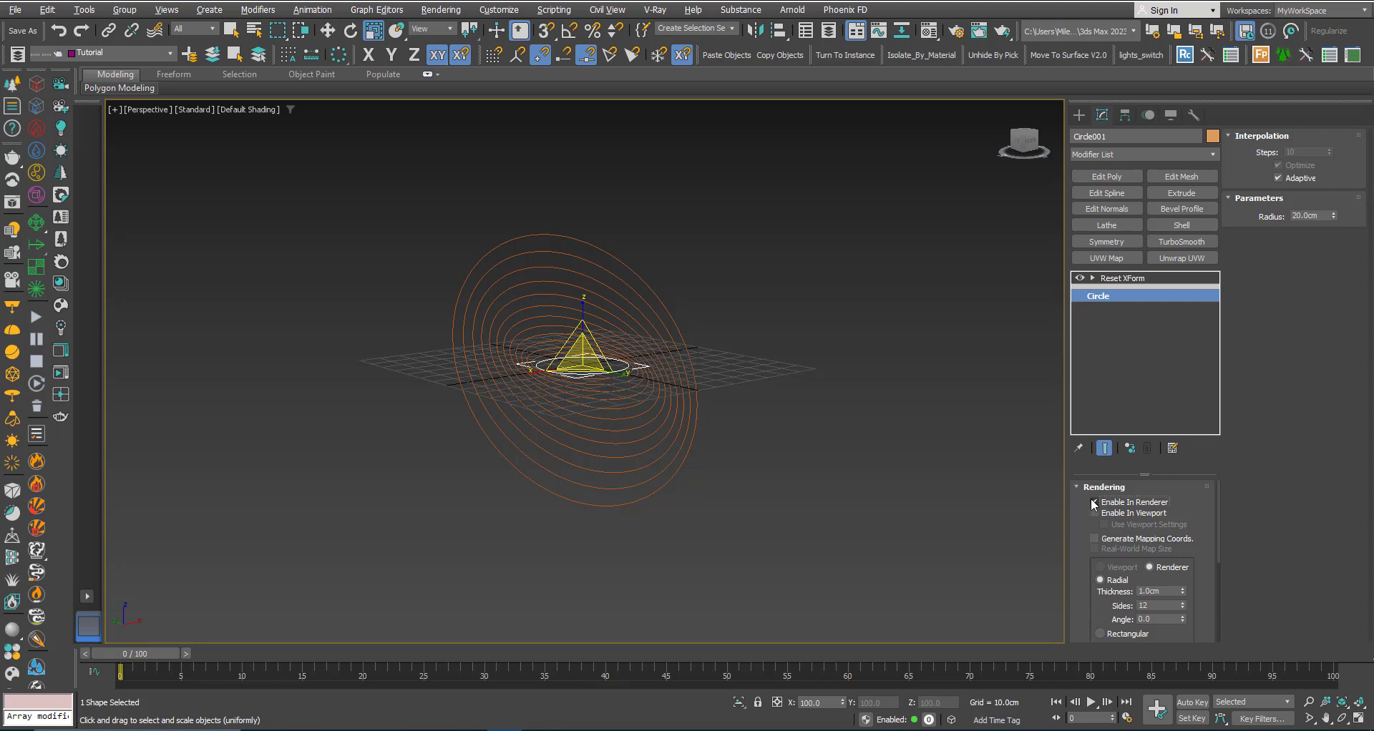
click(1093, 512)
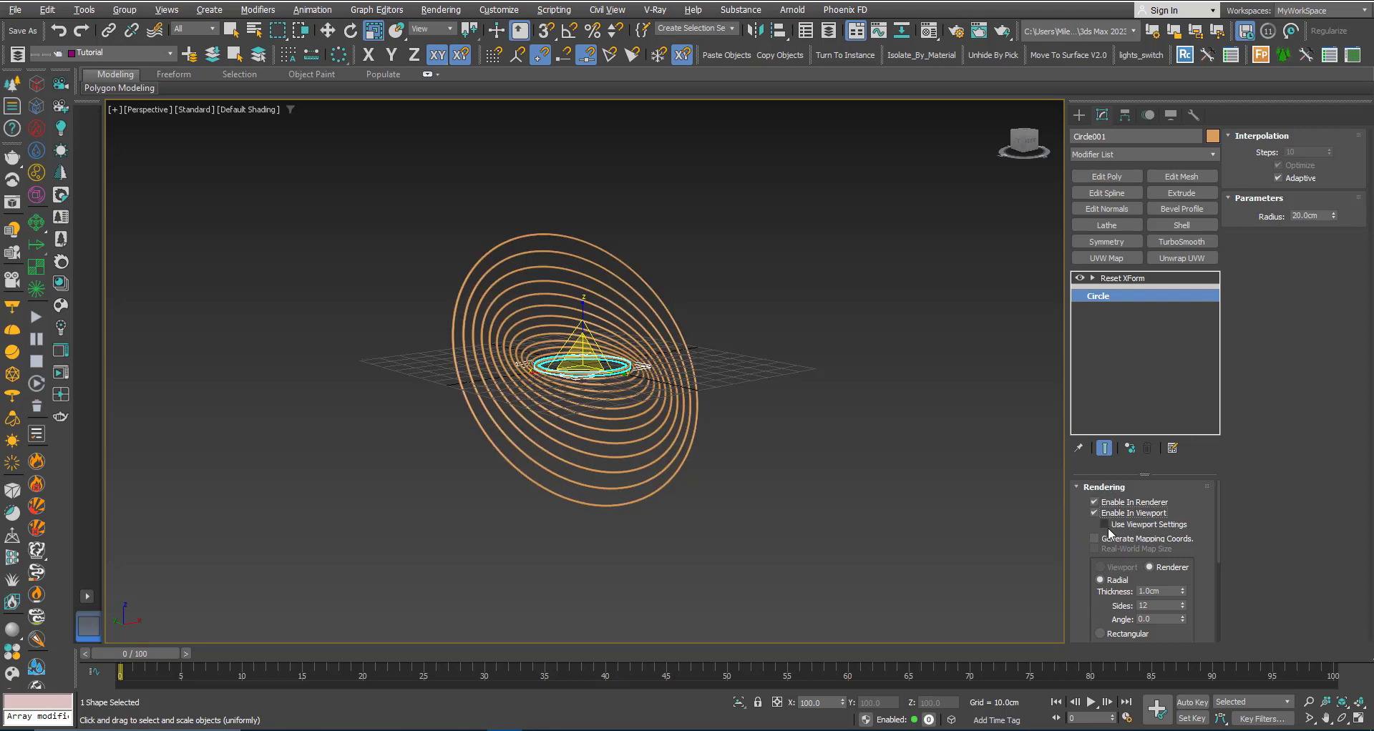
- Set the rings' radial rendering thickness to 3.0 cm
drag(1183, 588, 1180, 504)
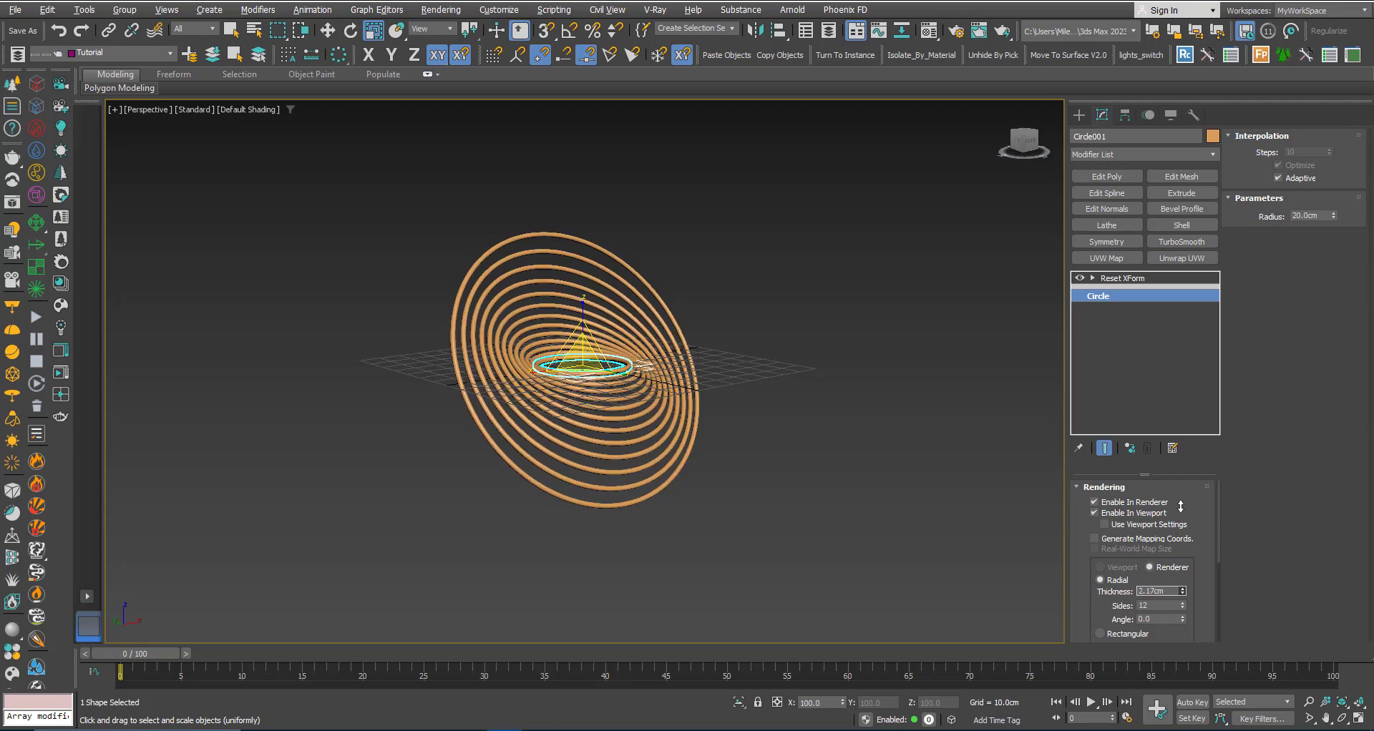
middle_drag(566, 417, 649, 442)
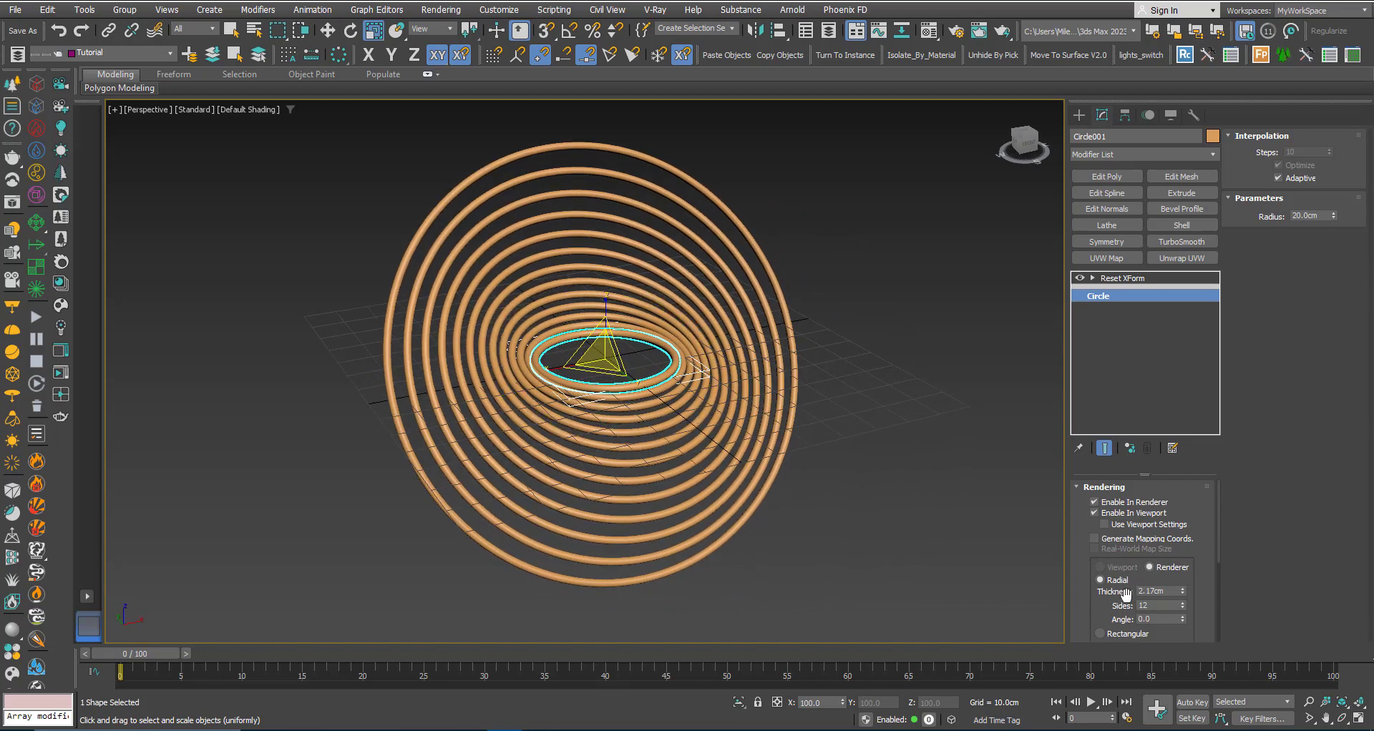
double_click(1152, 591)
key(Return)
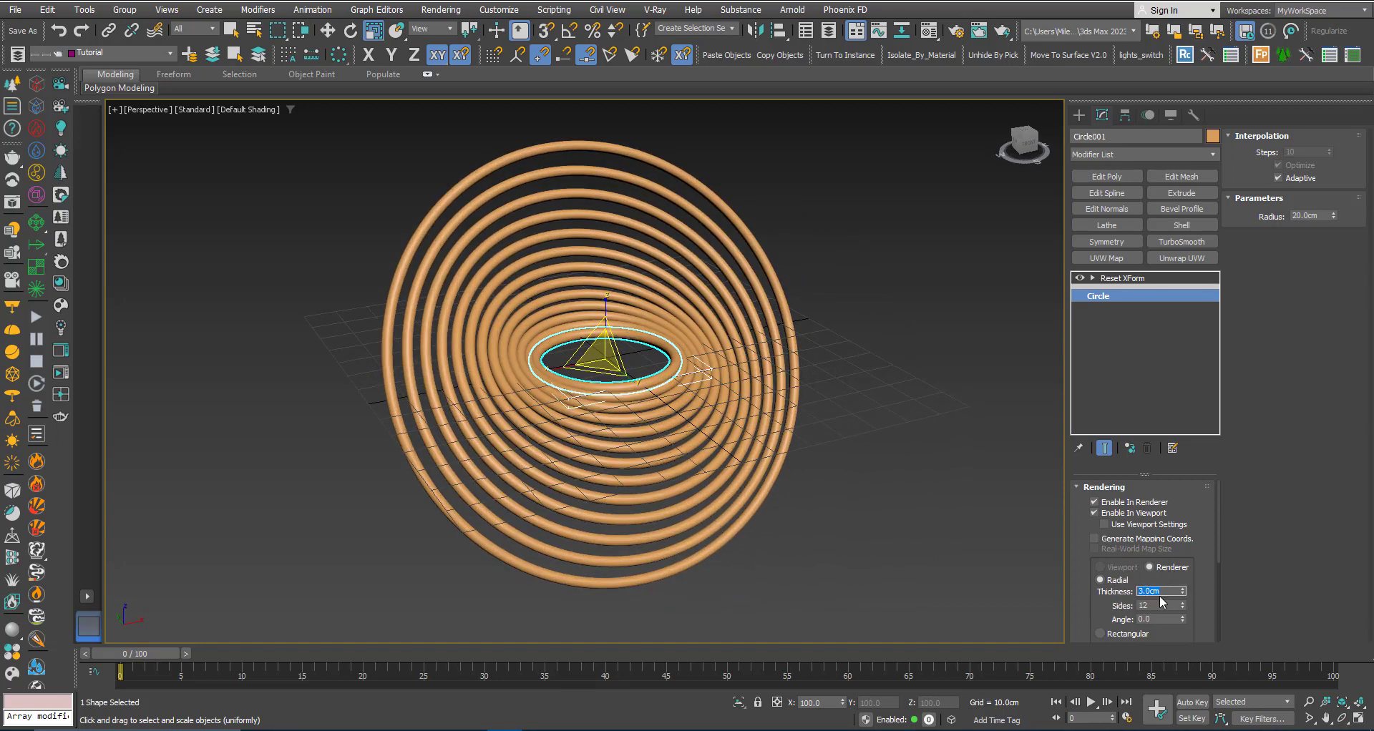
alt+middle_drag(518, 429, 723, 432)
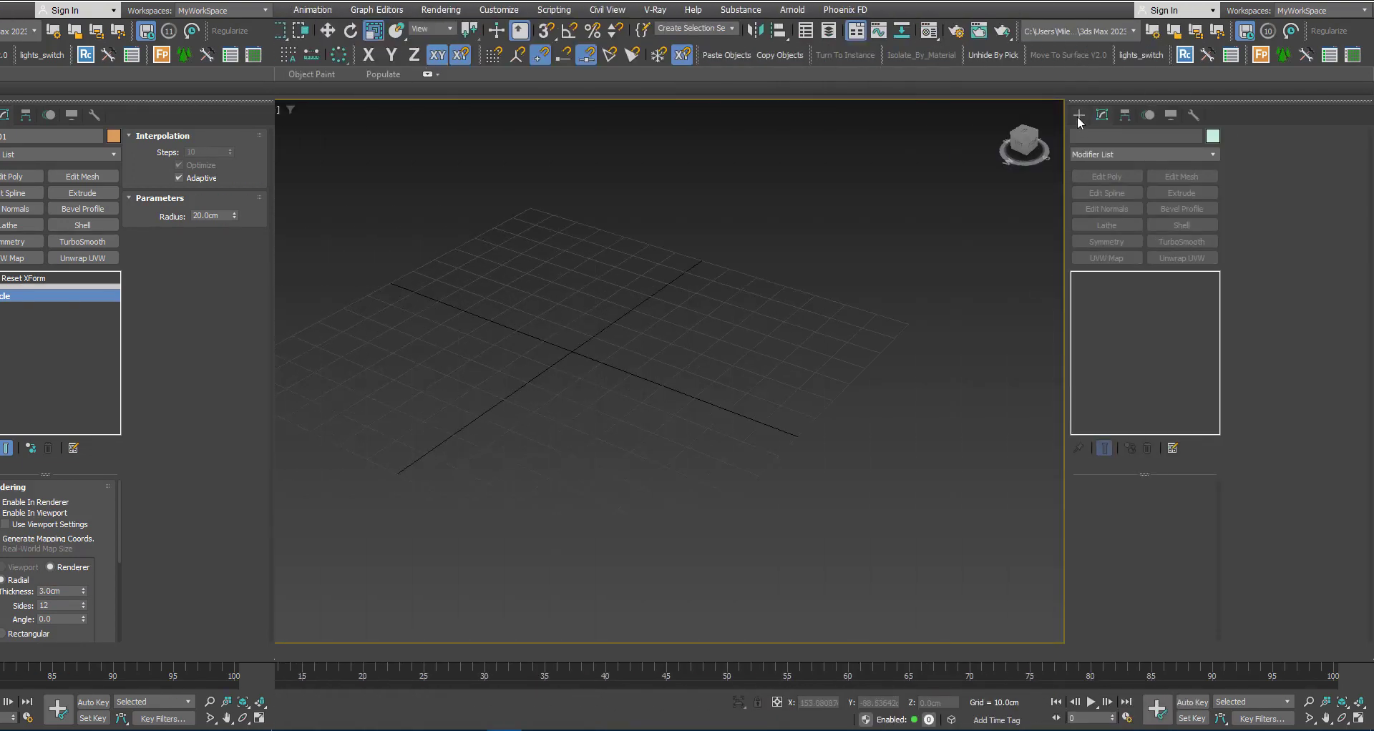
- Draw a new circle about 34.7 cm in radius, centred on the grid origin of the empty scene
click(1079, 115)
click(1105, 246)
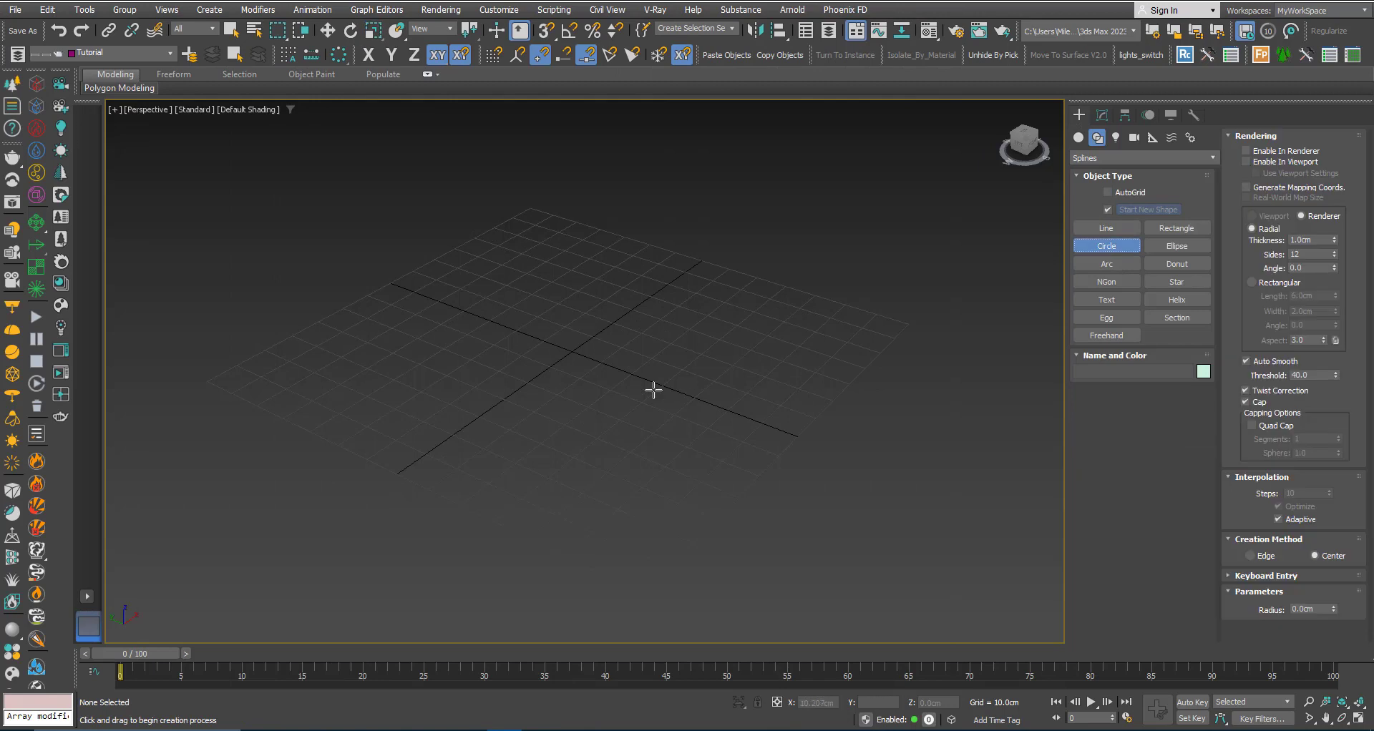
drag(569, 355, 568, 420)
key(r)
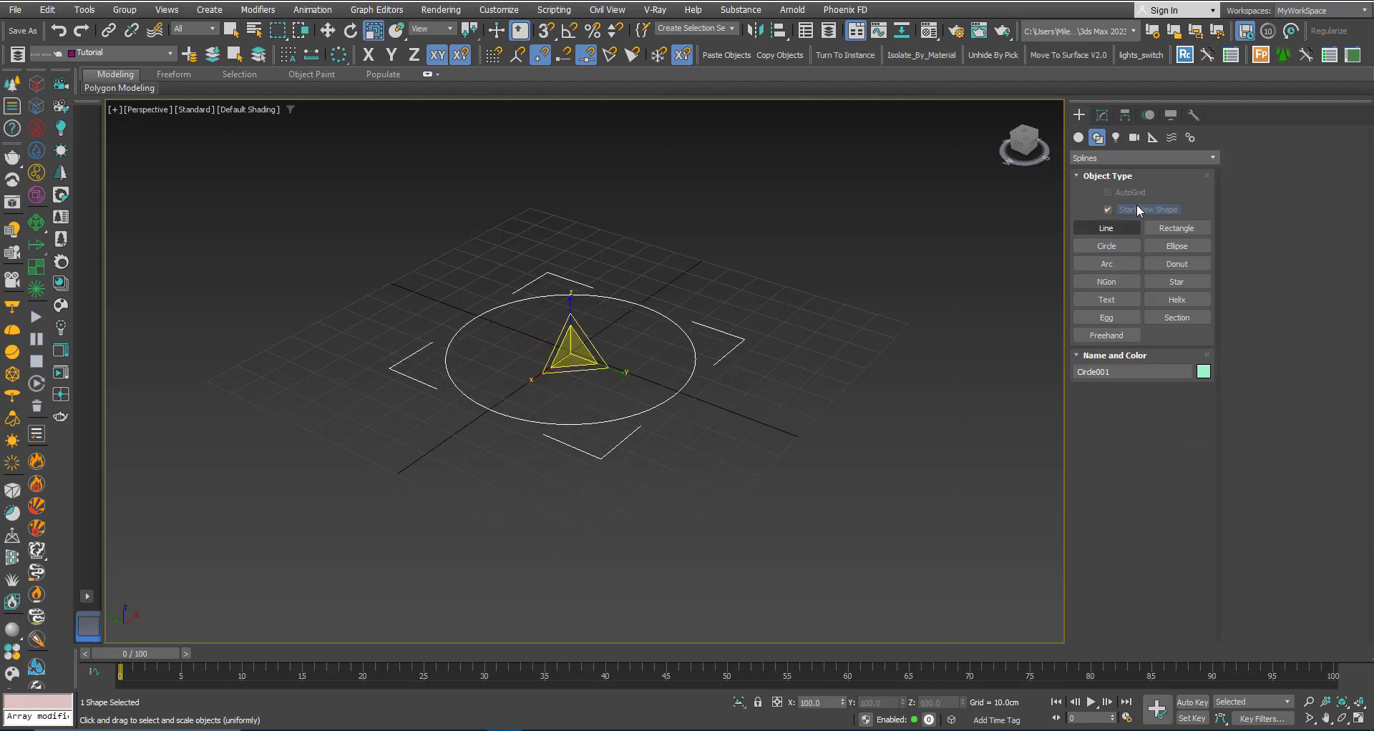
- Set the new circle's radius to 20 cm
click(1102, 115)
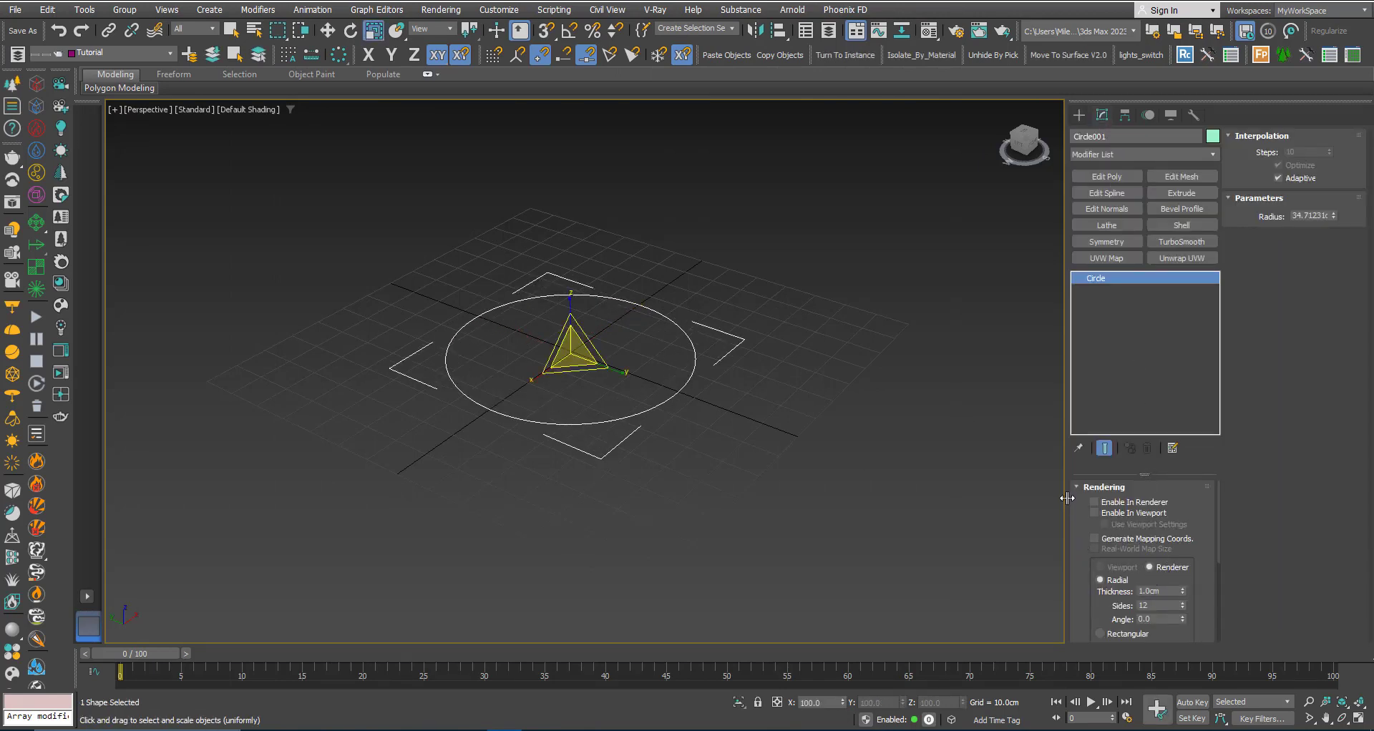
click(1077, 488)
double_click(1163, 581)
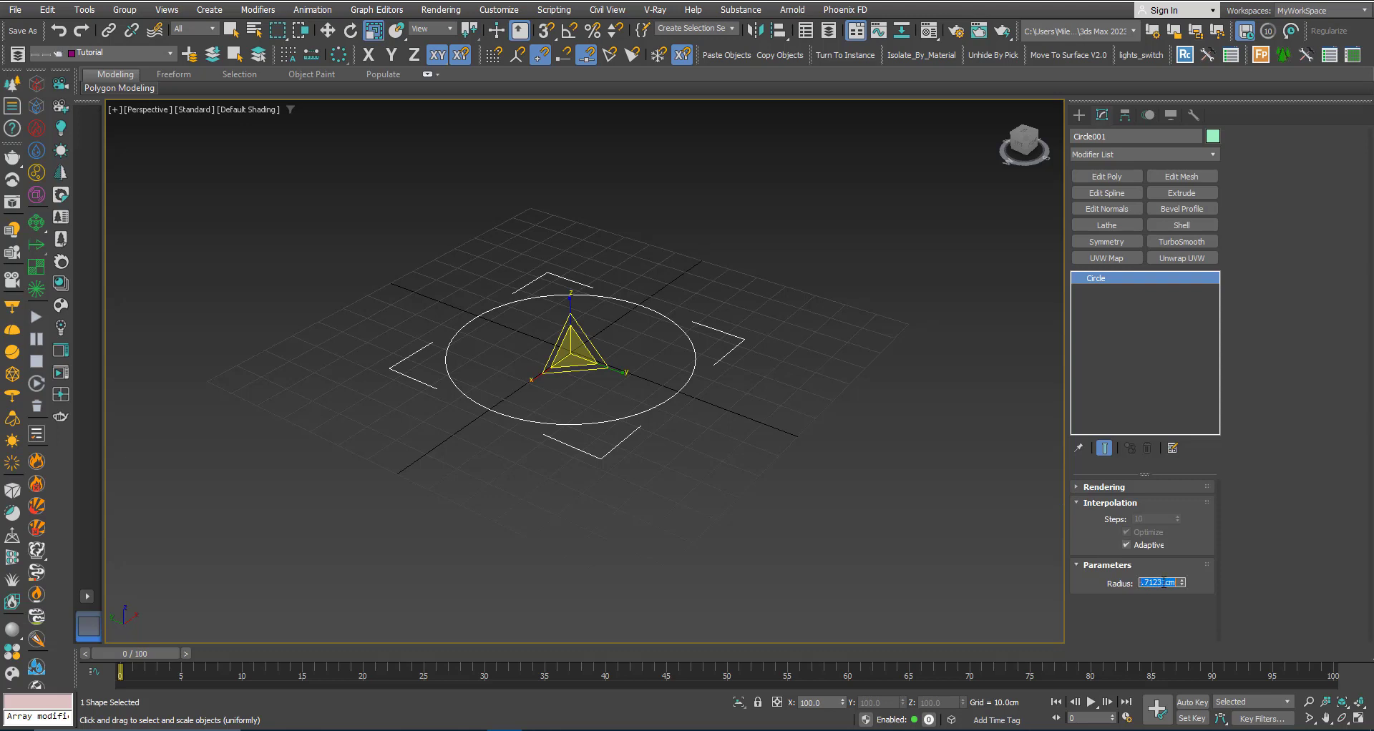
text(20)
key(Return)
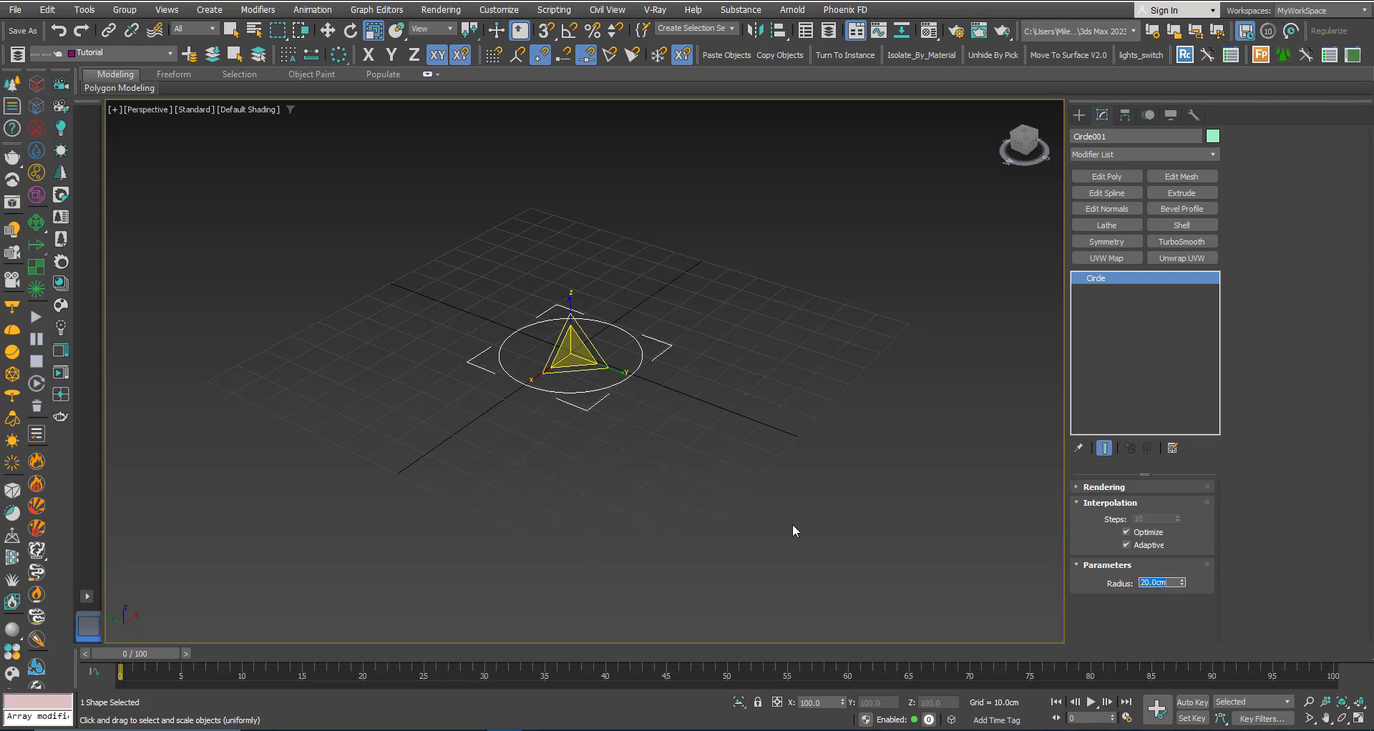
- Start an Array of the circle with an incremental uniform scale of 110 percent and turn on its preview
alt+middle_drag(635, 423, 625, 429)
mouse_move(626, 430)
middle_down()
mouse_move(665, 442)
mouse_move(637, 428)
middle_up()
scroll(634, 430, up, 2)
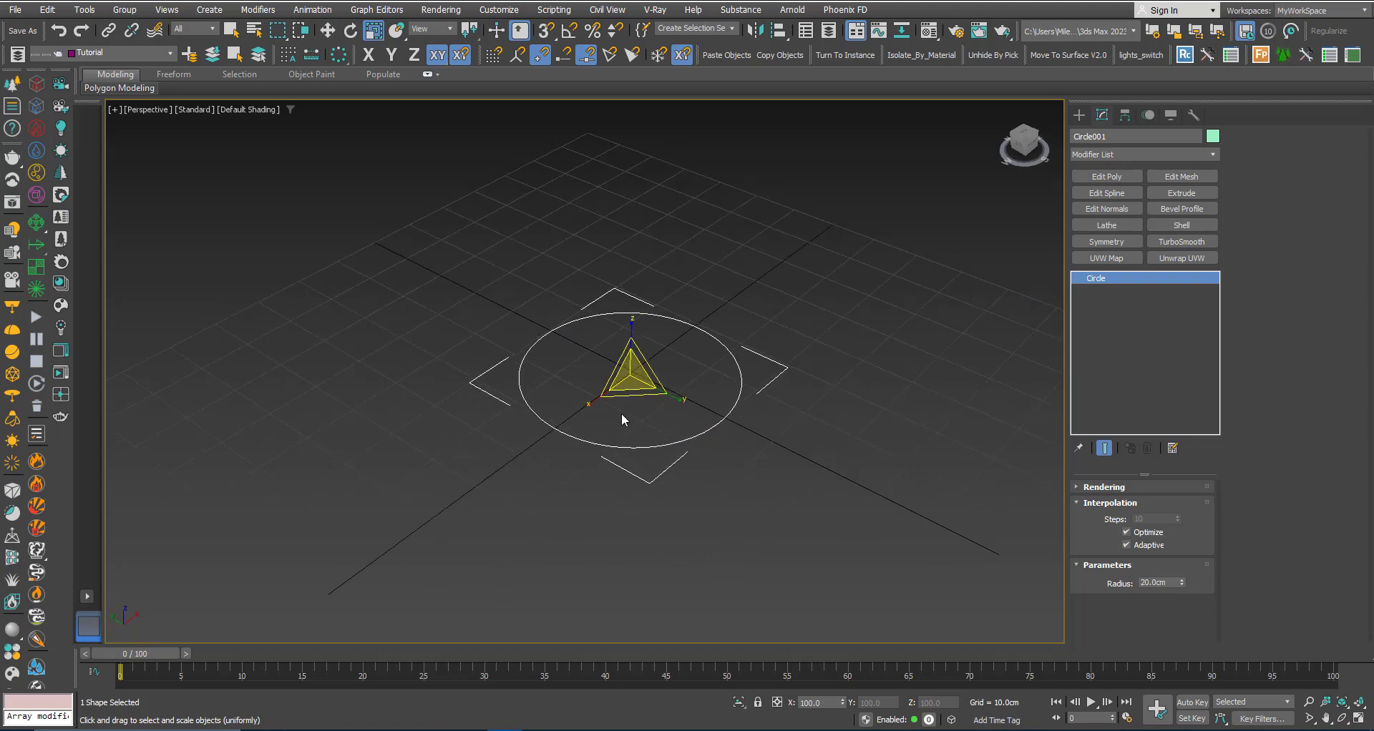
scroll(621, 391, down, 2)
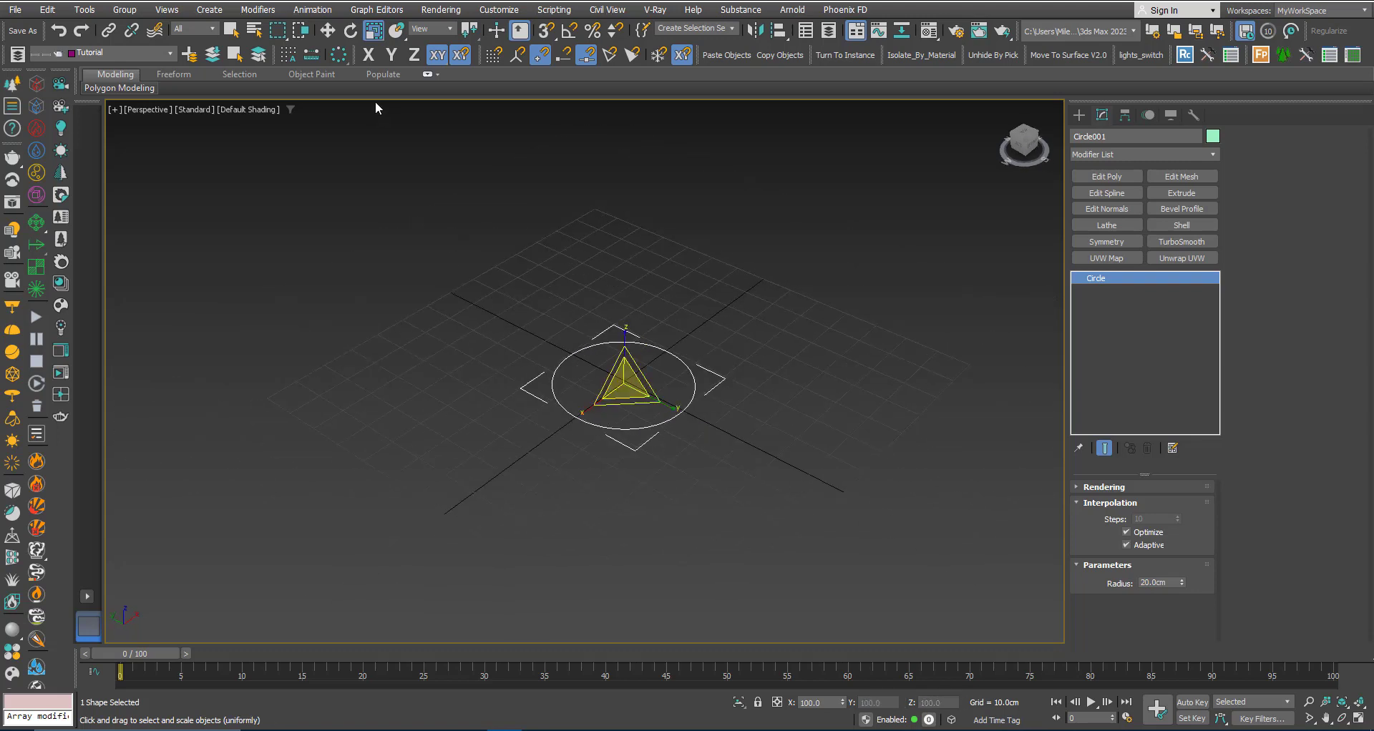
click(341, 56)
drag(641, 241, 297, 144)
click(144, 240)
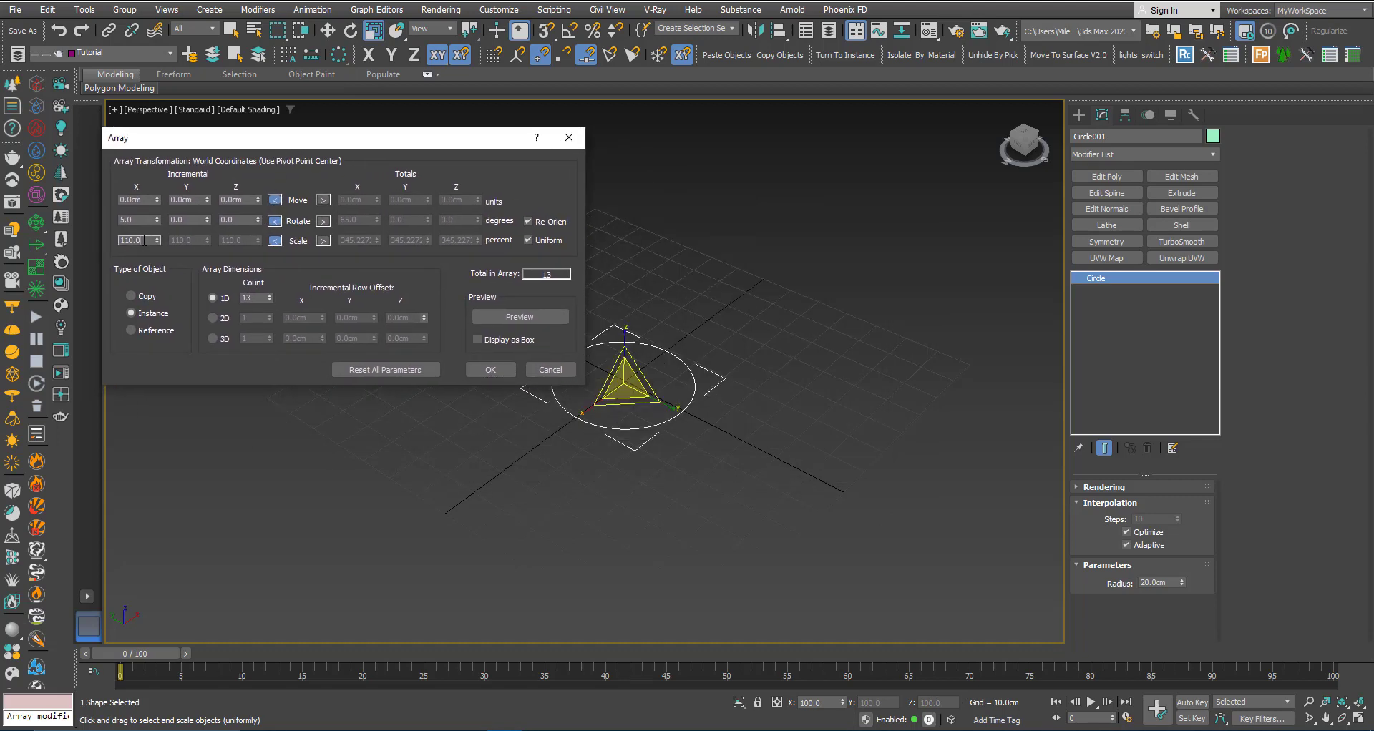
click(526, 317)
middle_drag(613, 408, 726, 415)
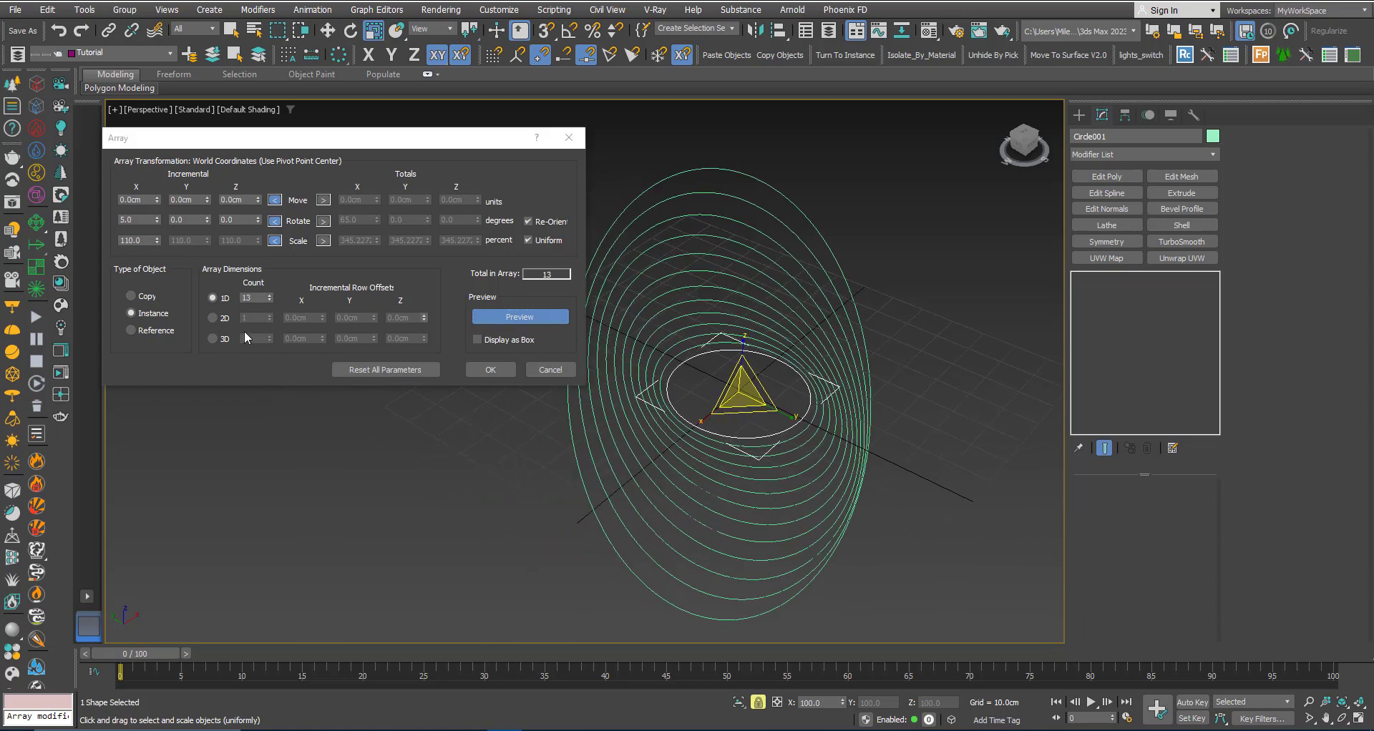
- Reset the array's incremental X rotation to 0 and switch its rotation to total values
right_click(156, 223)
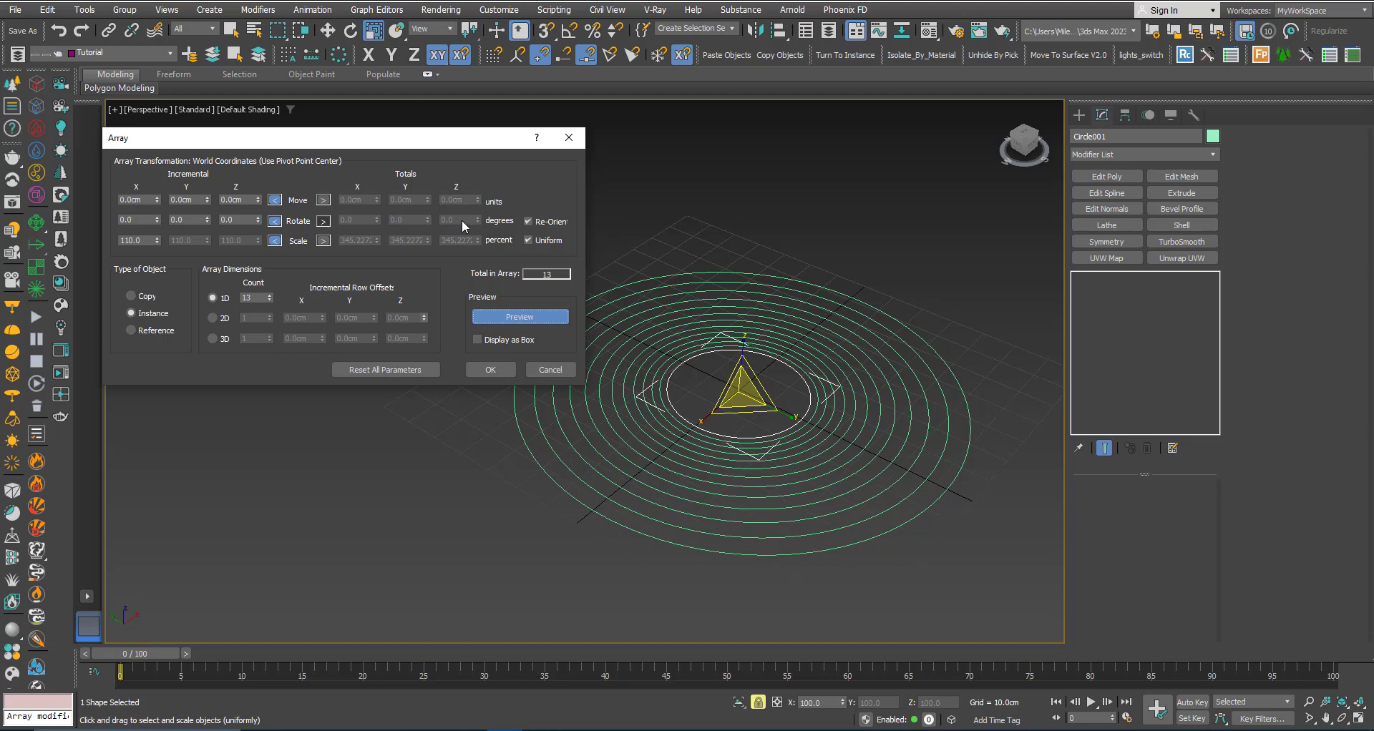
click(324, 221)
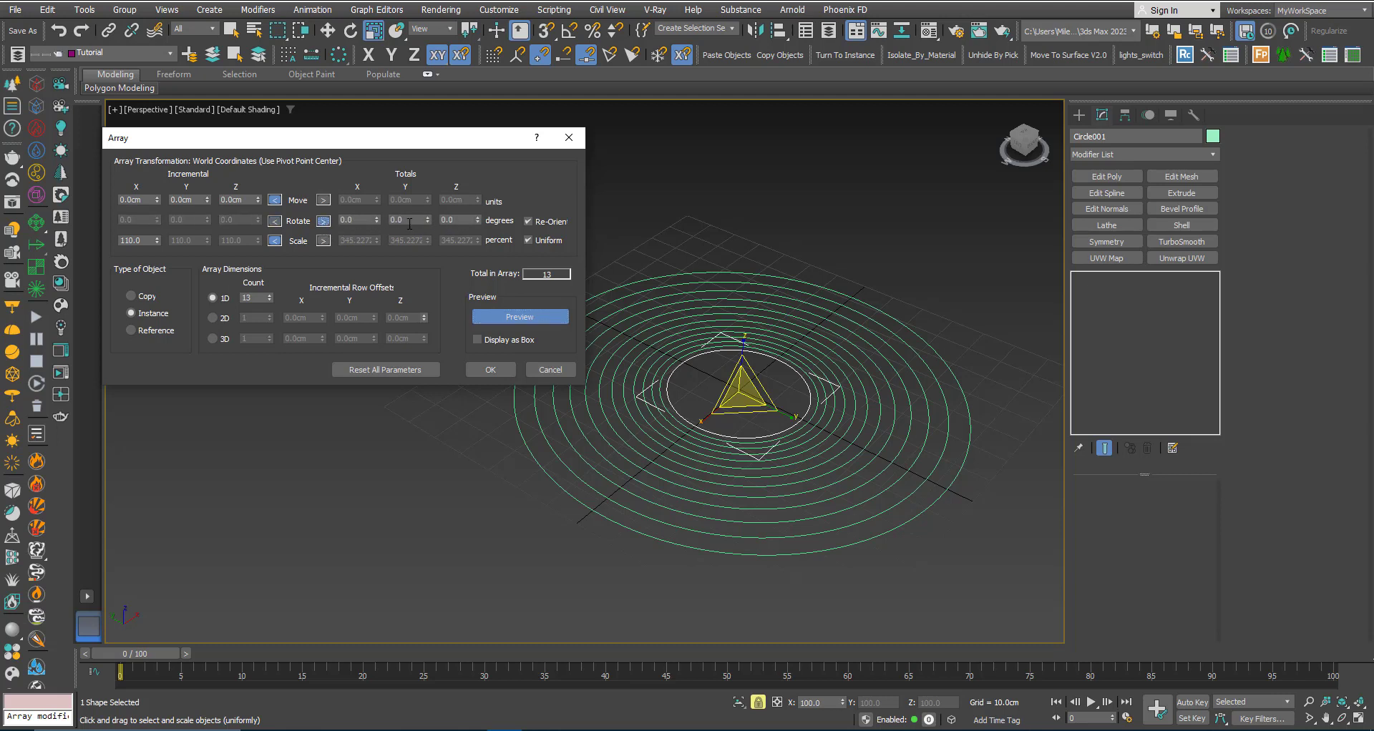
middle_drag(732, 416, 798, 441)
alt+middle_drag(717, 369, 727, 372)
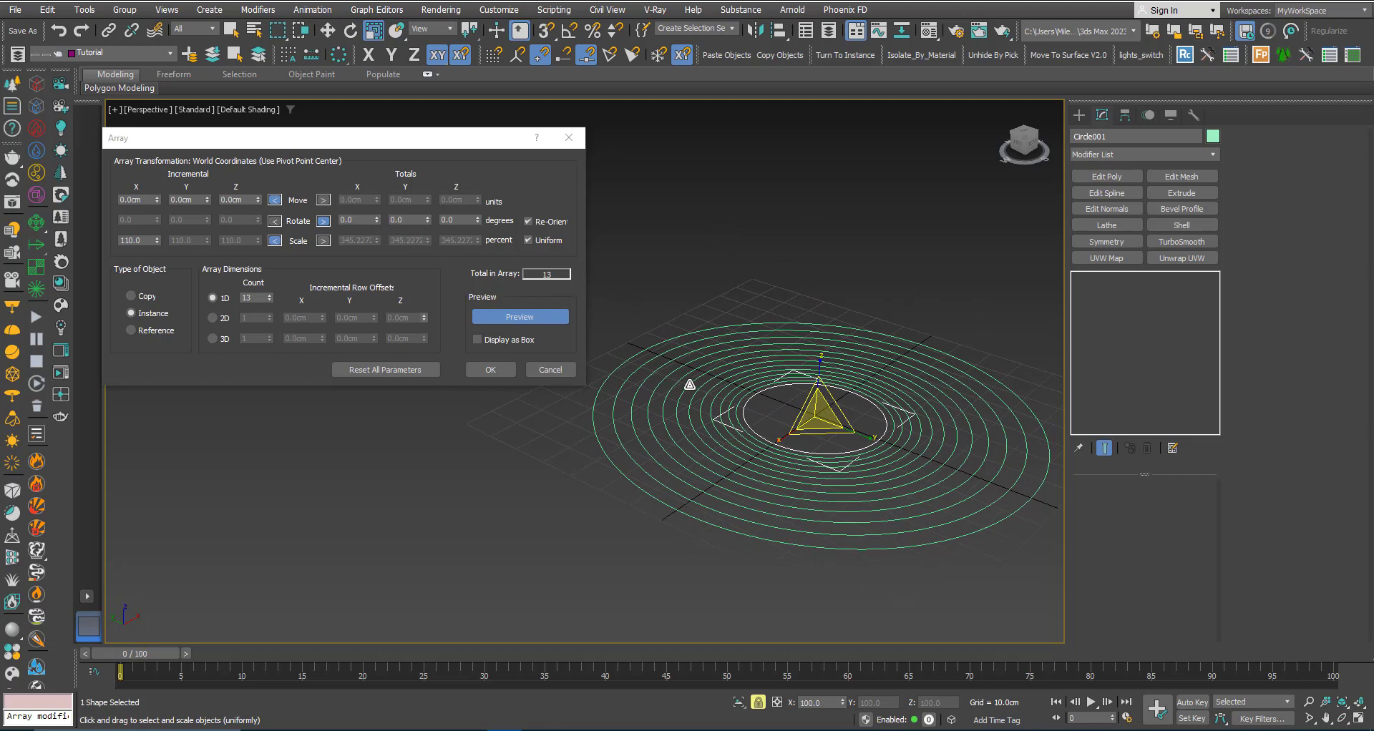
alt+middle_drag(685, 380, 688, 380)
- Try a total X rotation of 80 degrees for the array
double_click(358, 221)
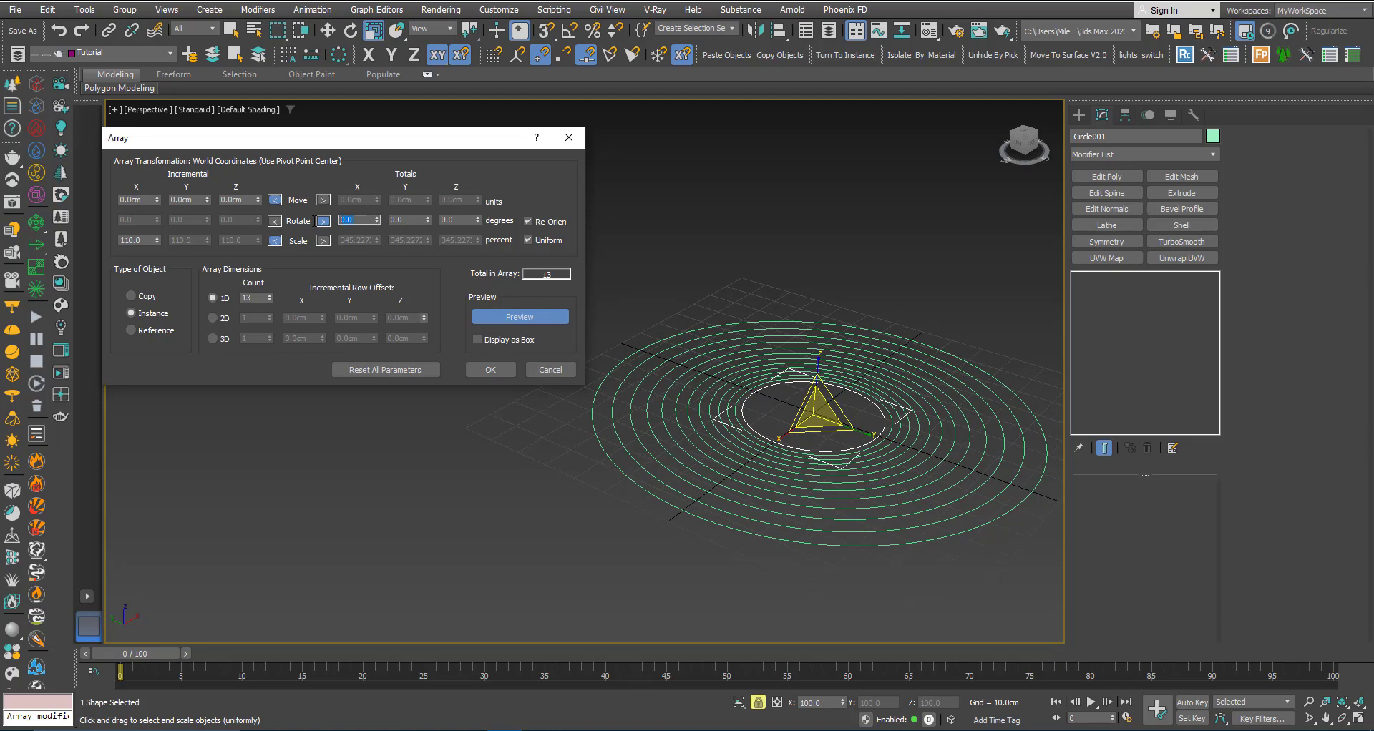
text(80)
key(Return)
- Set the array's total X rotation to 70 degrees
alt+middle_drag(747, 449, 774, 386)
double_click(351, 220)
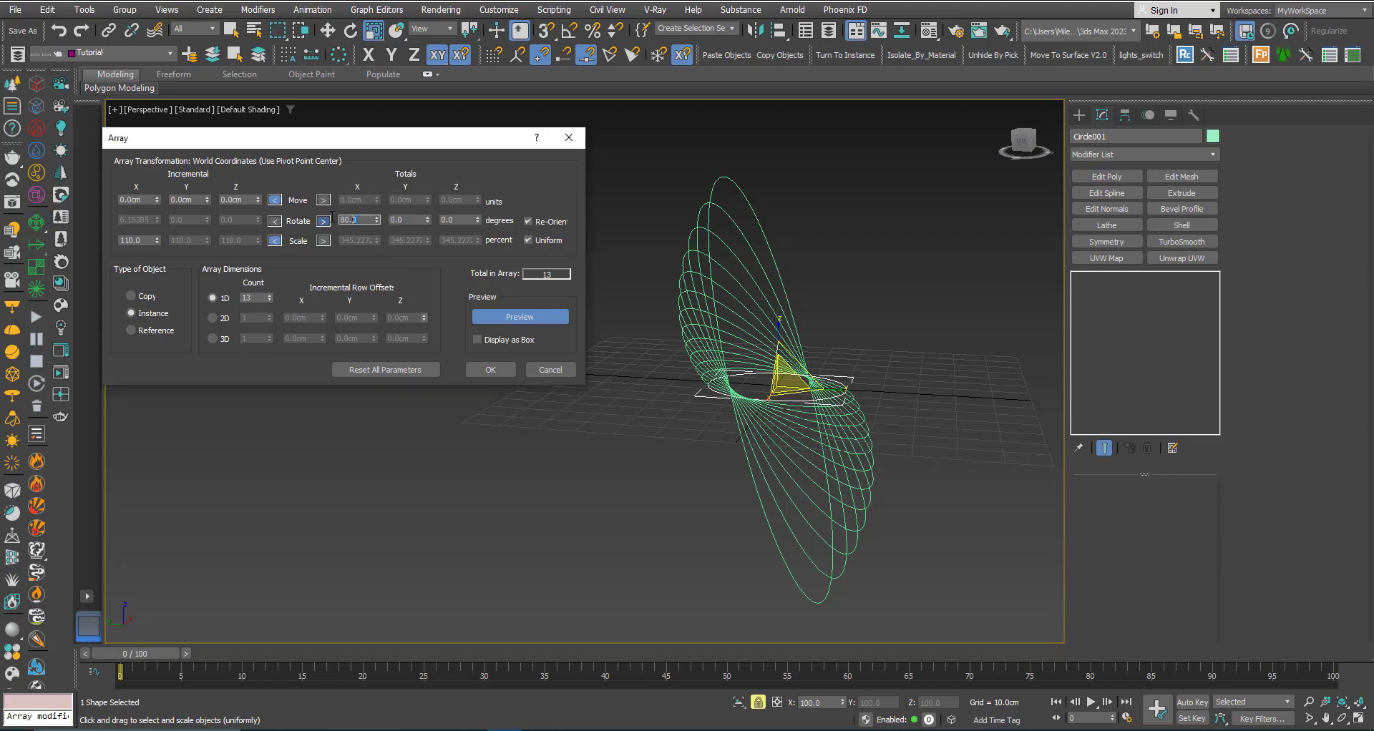
click(405, 221)
alt+middle_drag(719, 402, 725, 408)
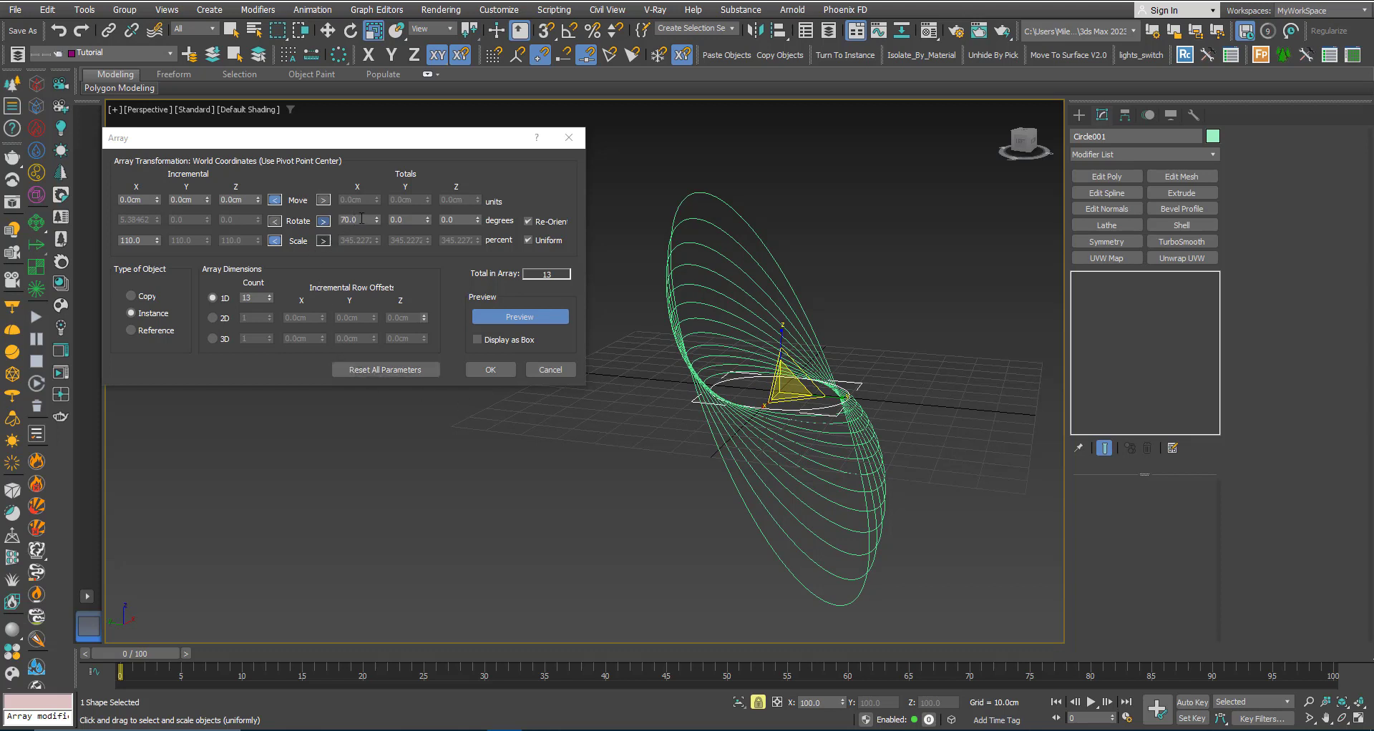
- Try 1D counts of 10 and 14 for the array at the fixed total rotation
click(271, 301)
click(272, 302)
click(272, 301)
click(272, 301)
click(272, 302)
click(269, 294)
click(269, 294)
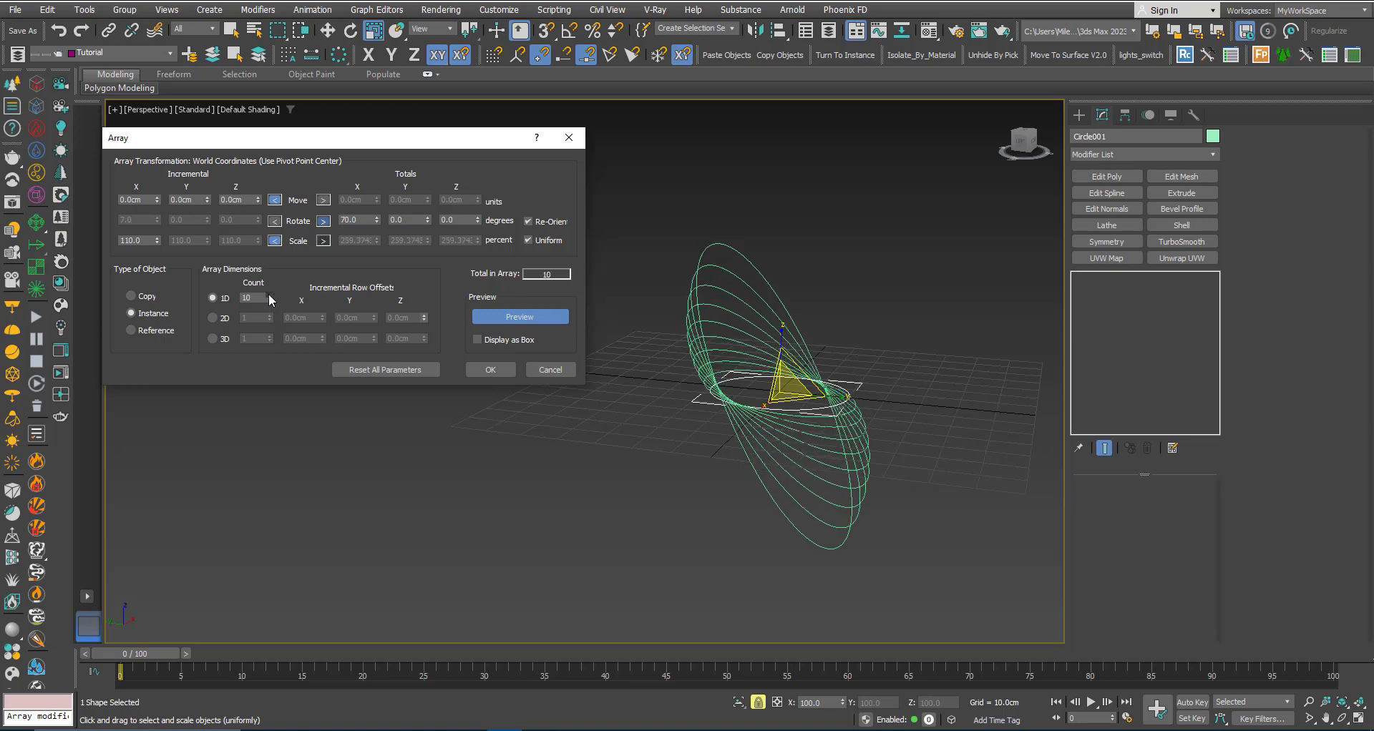
click(270, 295)
click(269, 295)
click(270, 294)
click(270, 295)
mouse_move(682, 426)
alt+middle_down()
mouse_move(722, 428)
mouse_move(706, 432)
alt+middle_up()
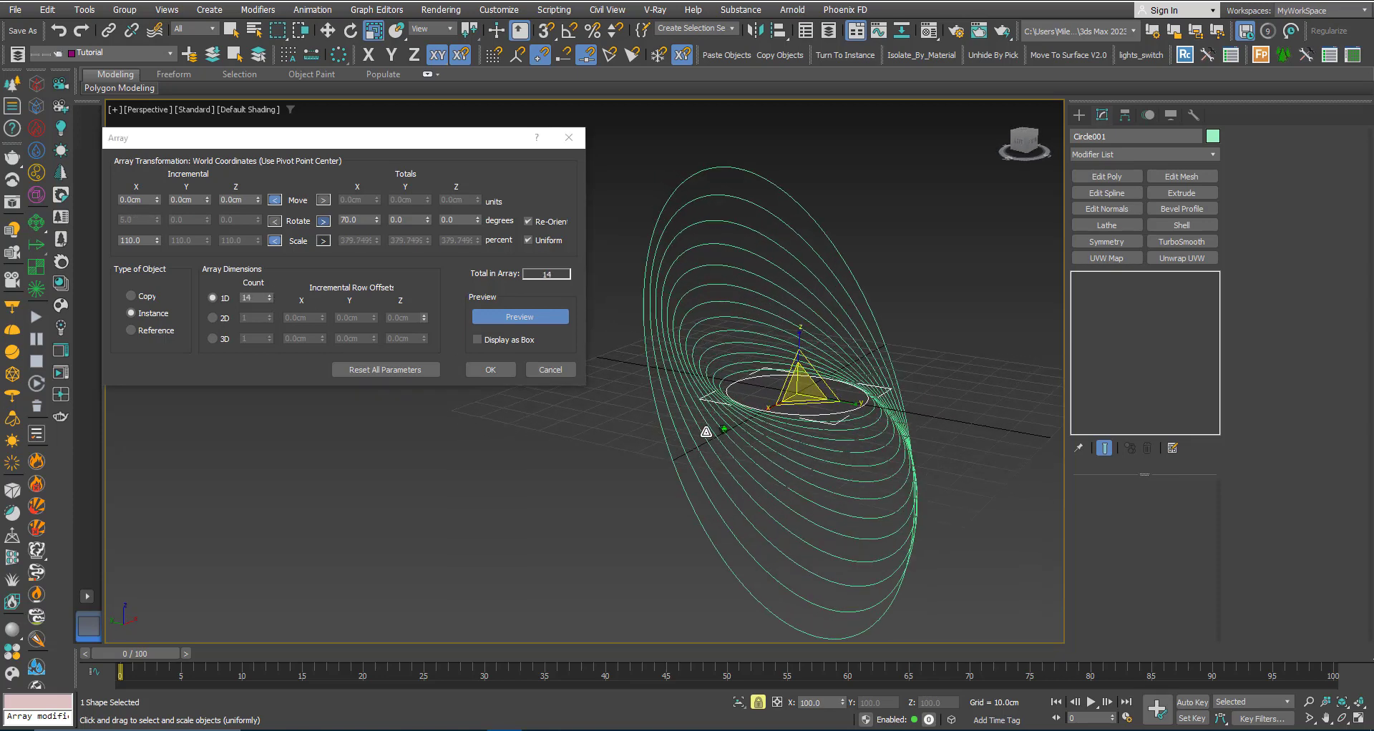
double_click(341, 220)
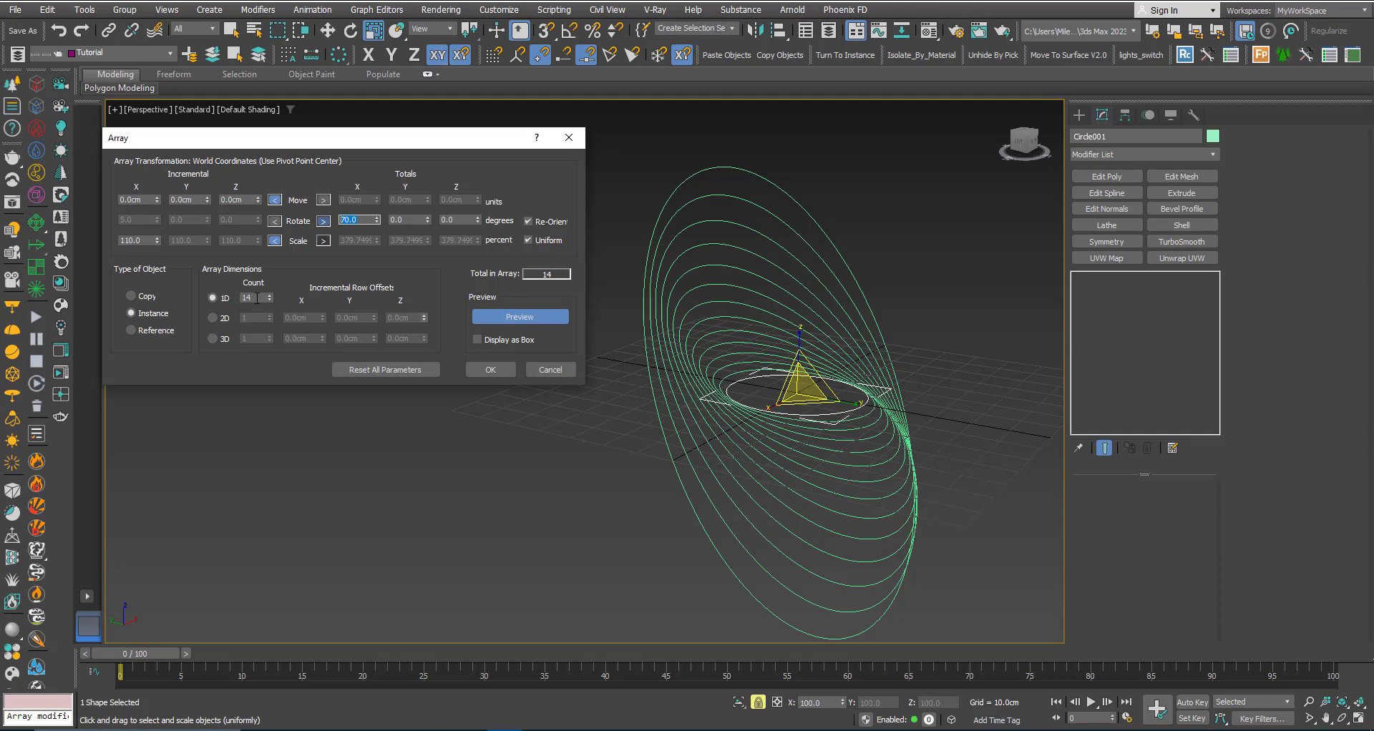
alt+middle_drag(717, 413, 713, 412)
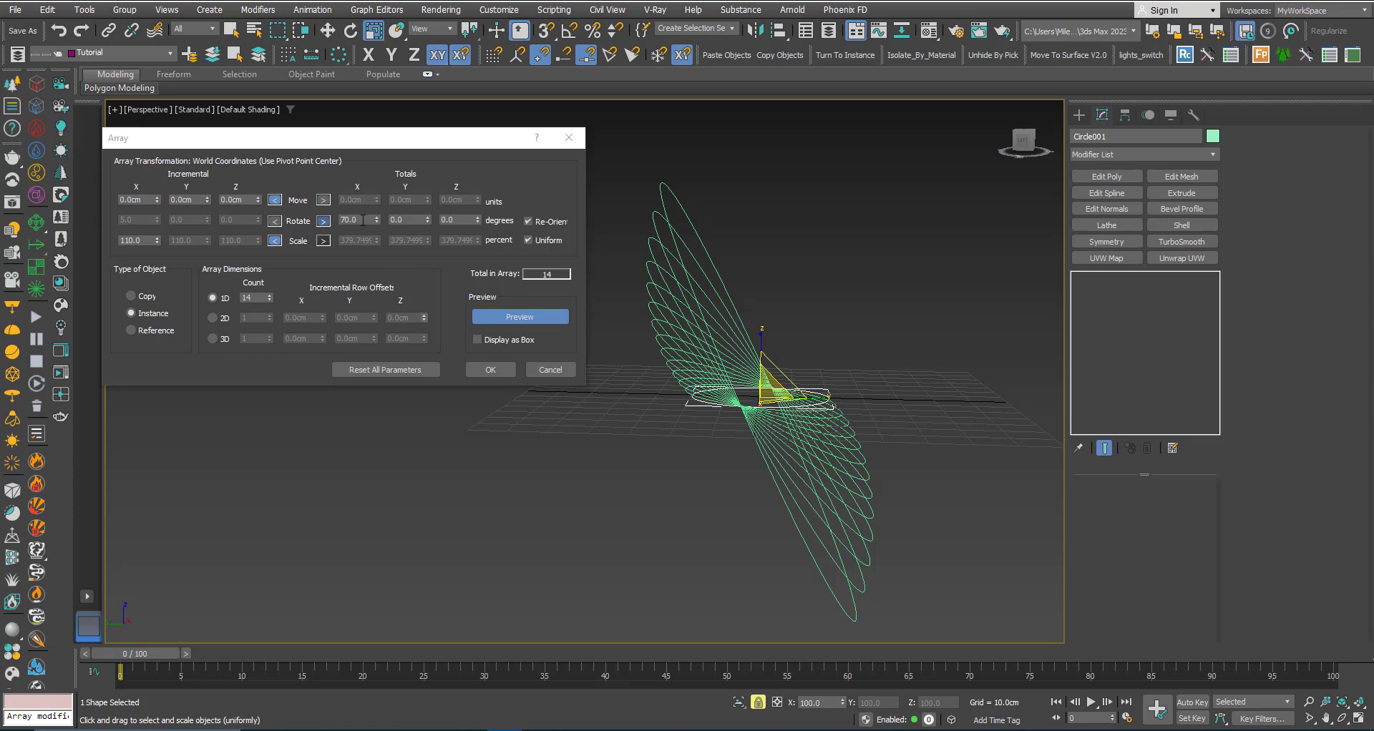
drag(363, 219, 331, 219)
mouse_move(700, 361)
alt+middle_down()
mouse_move(743, 350)
mouse_move(727, 361)
alt+middle_up()
- Set the array's 1D count to 17 and create the arrayed circles
click(271, 303)
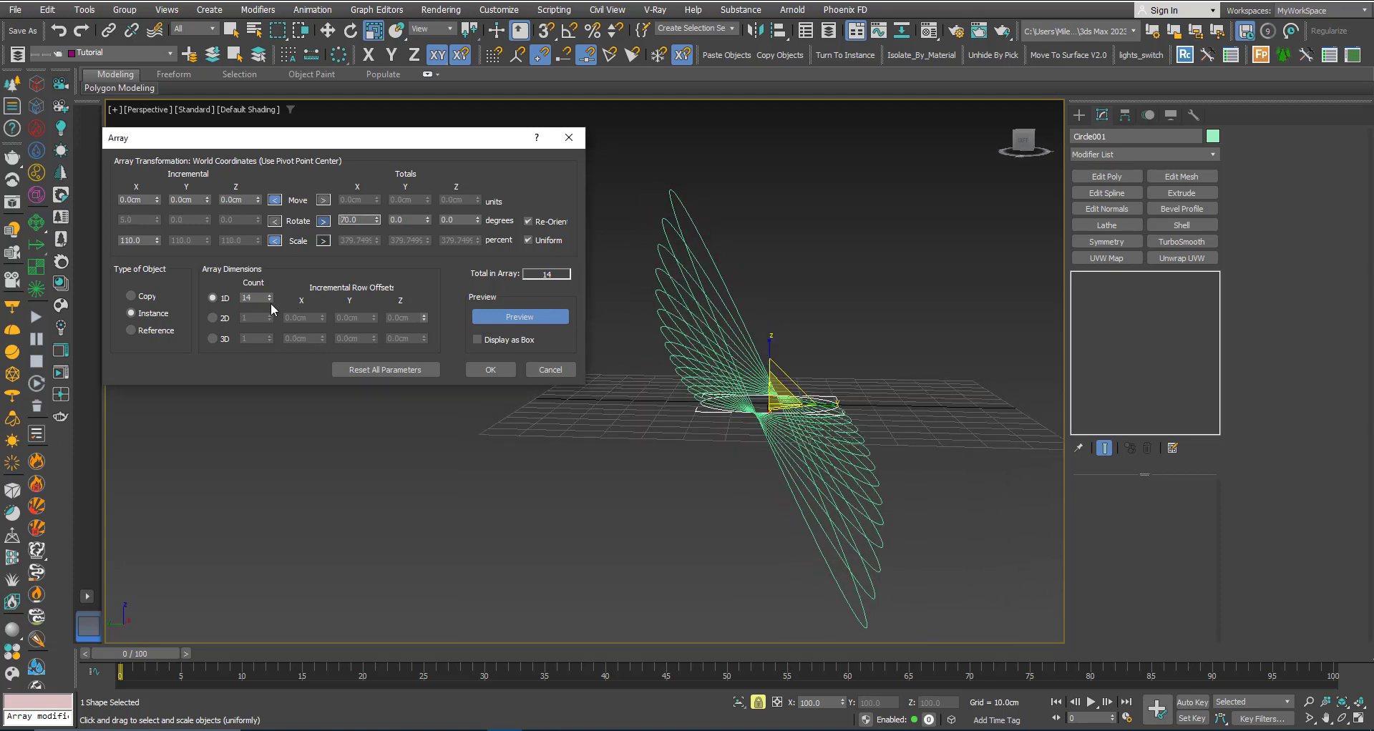
click(270, 301)
click(270, 301)
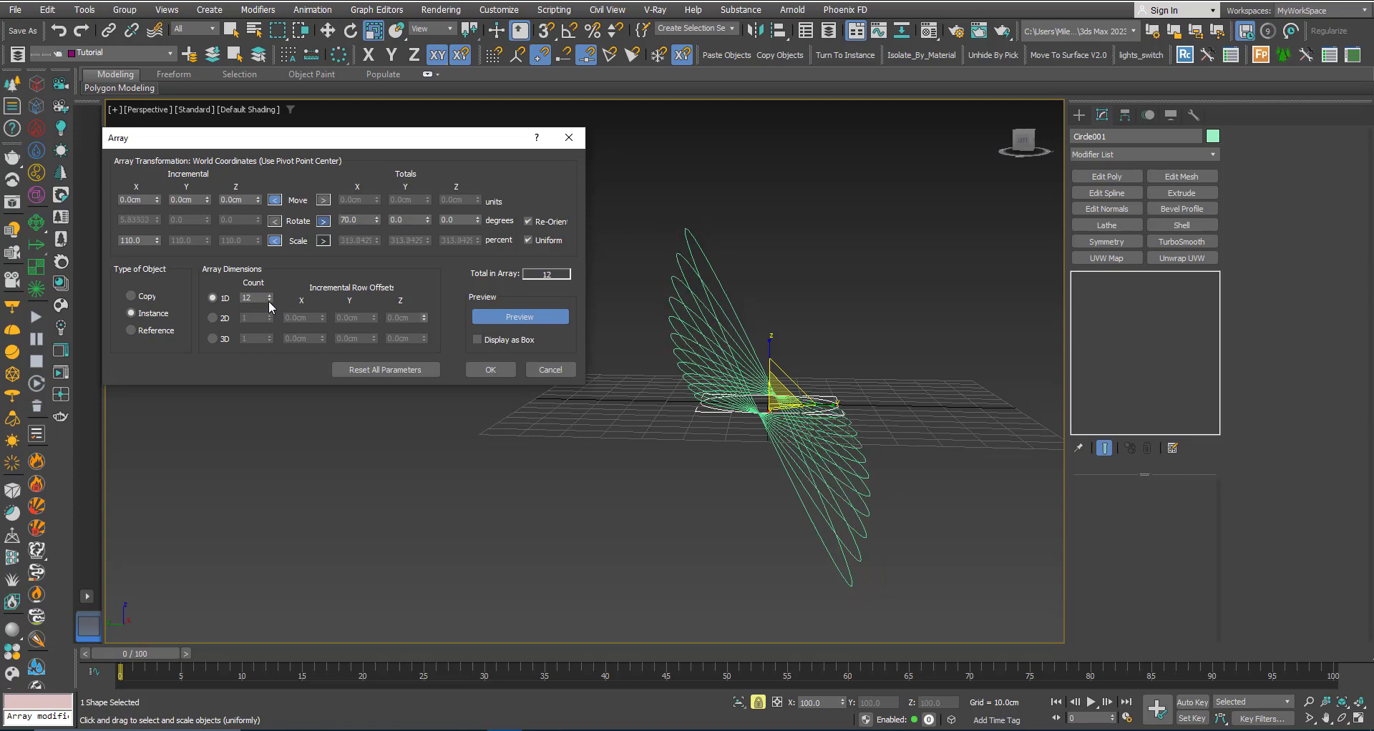
click(270, 293)
click(270, 294)
click(270, 293)
click(270, 294)
click(271, 293)
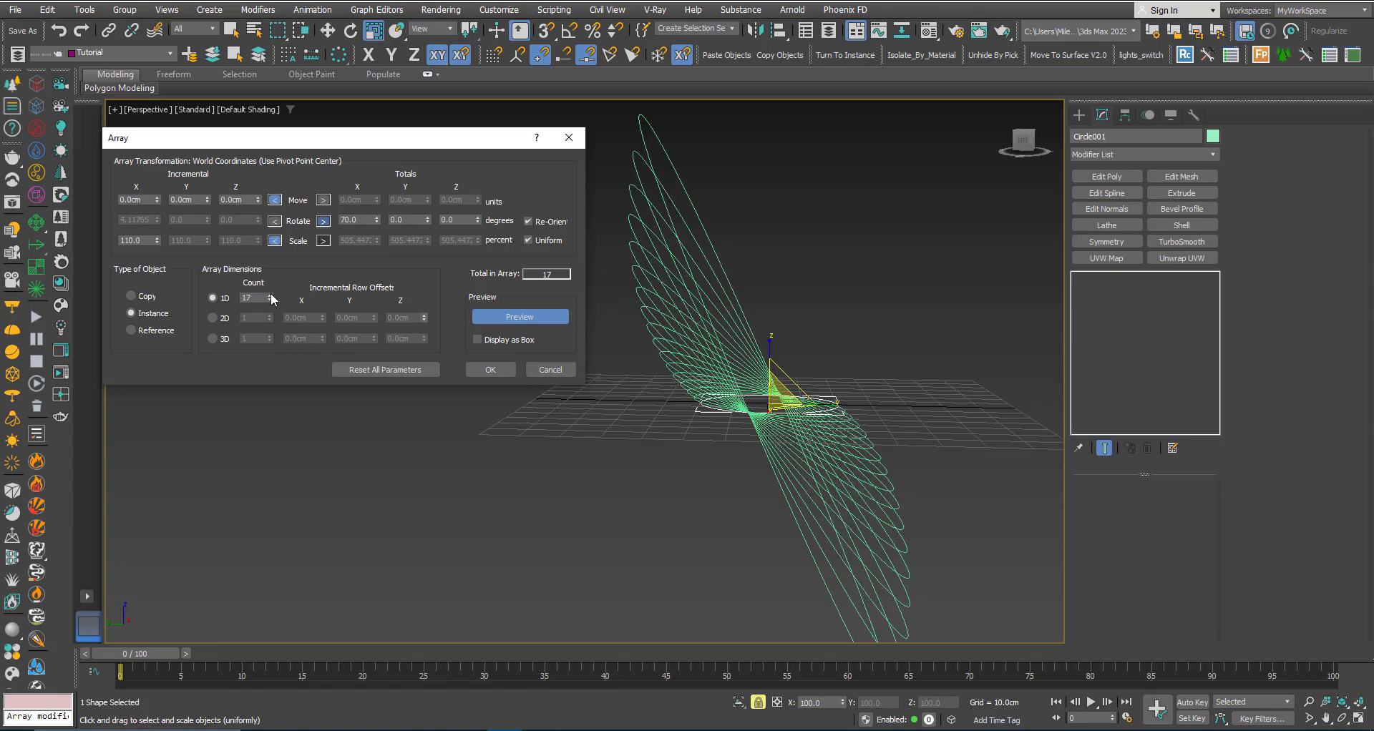
alt+middle_drag(746, 413, 702, 409)
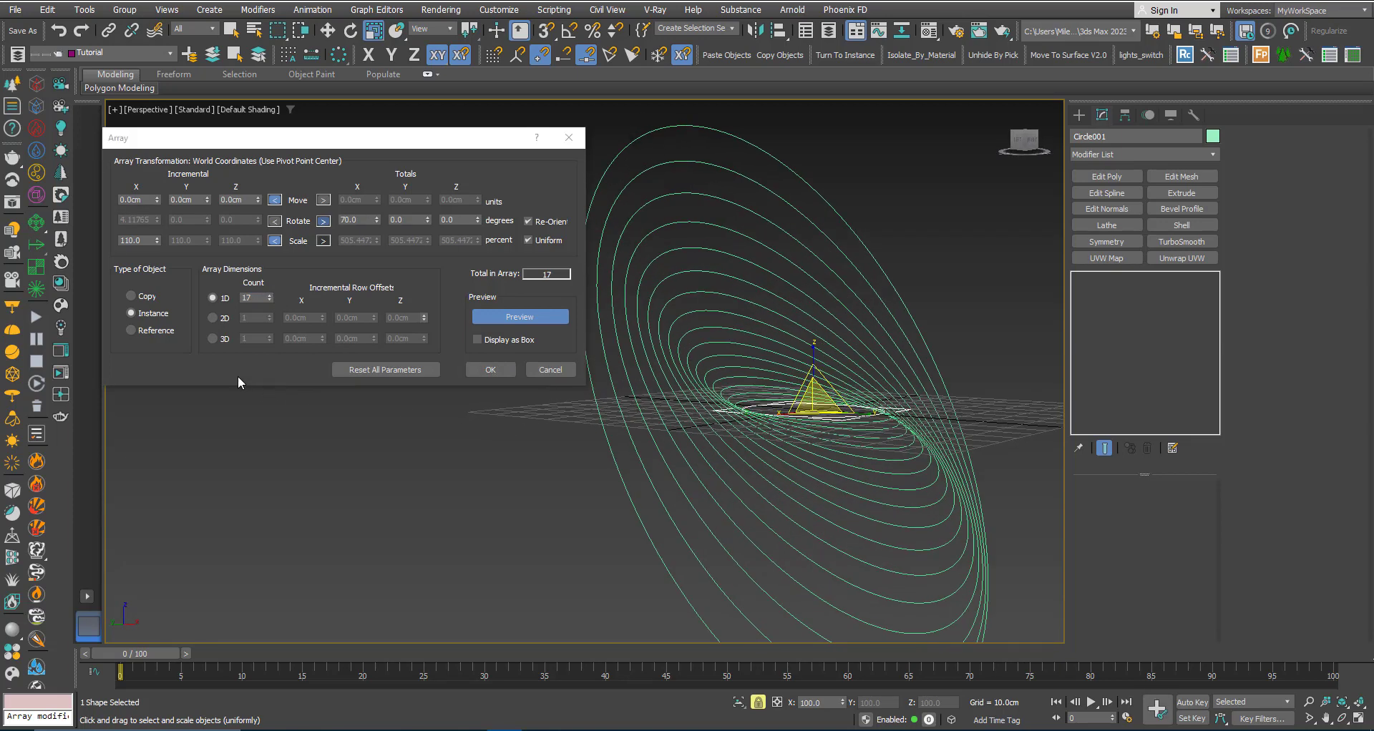
click(474, 372)
scroll(501, 415, down, 5)
alt+middle_drag(586, 440, 670, 426)
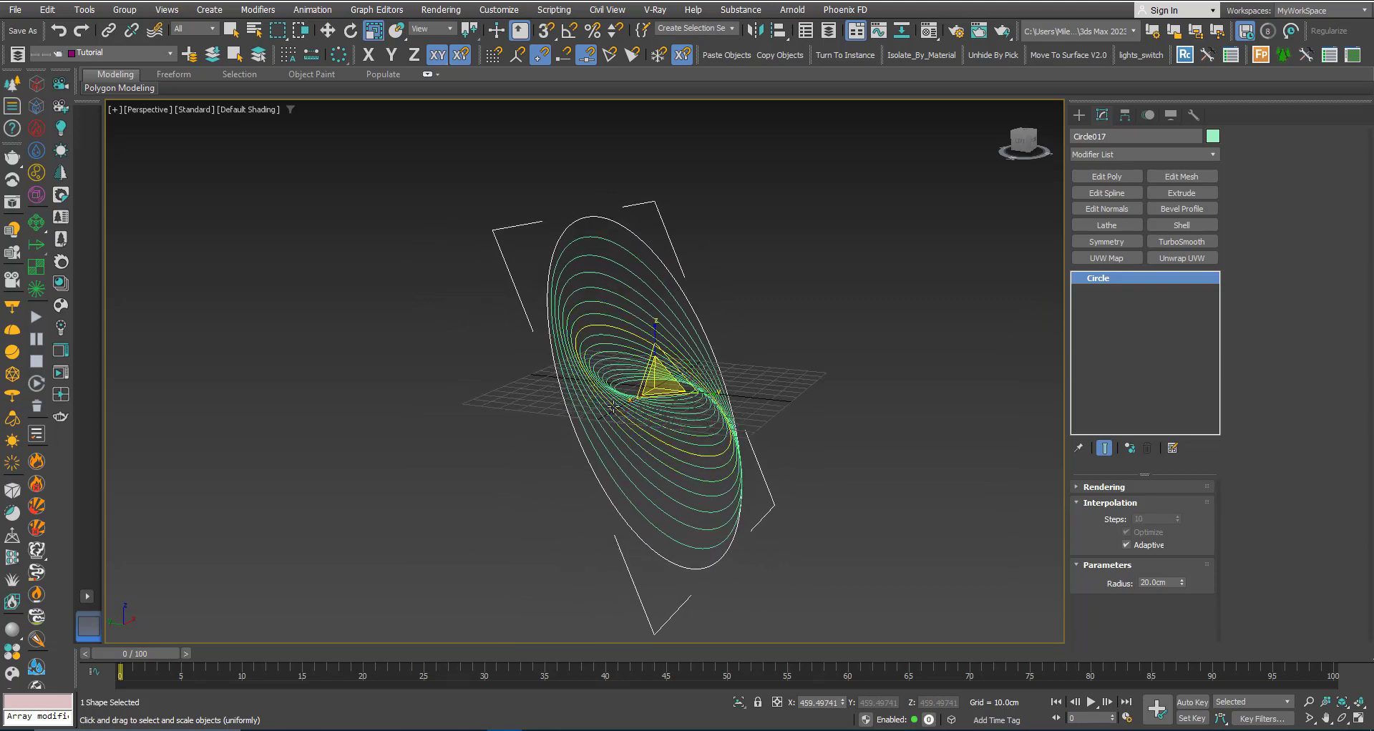
mouse_move(616, 405)
middle_down()
mouse_move(581, 384)
mouse_move(592, 402)
mouse_move(576, 430)
mouse_move(536, 394)
mouse_move(495, 393)
mouse_move(594, 411)
middle_up()
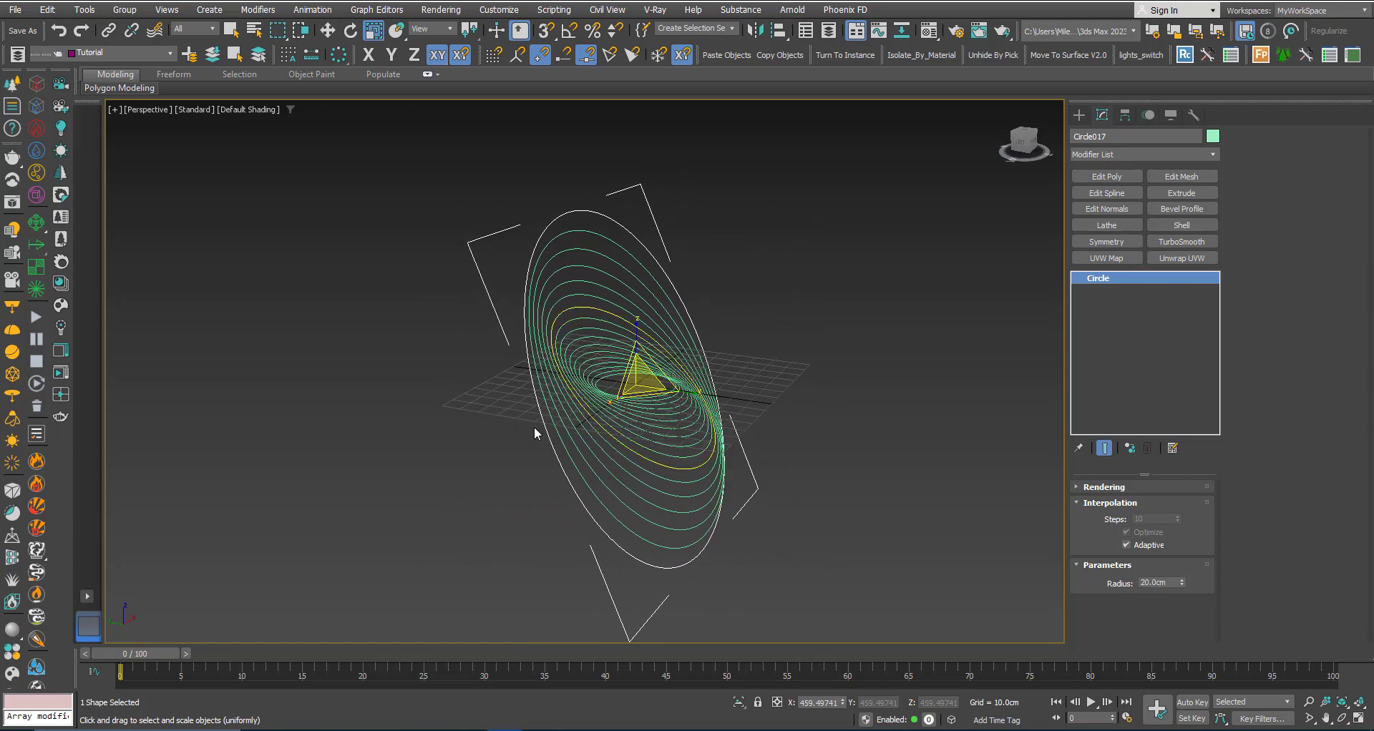